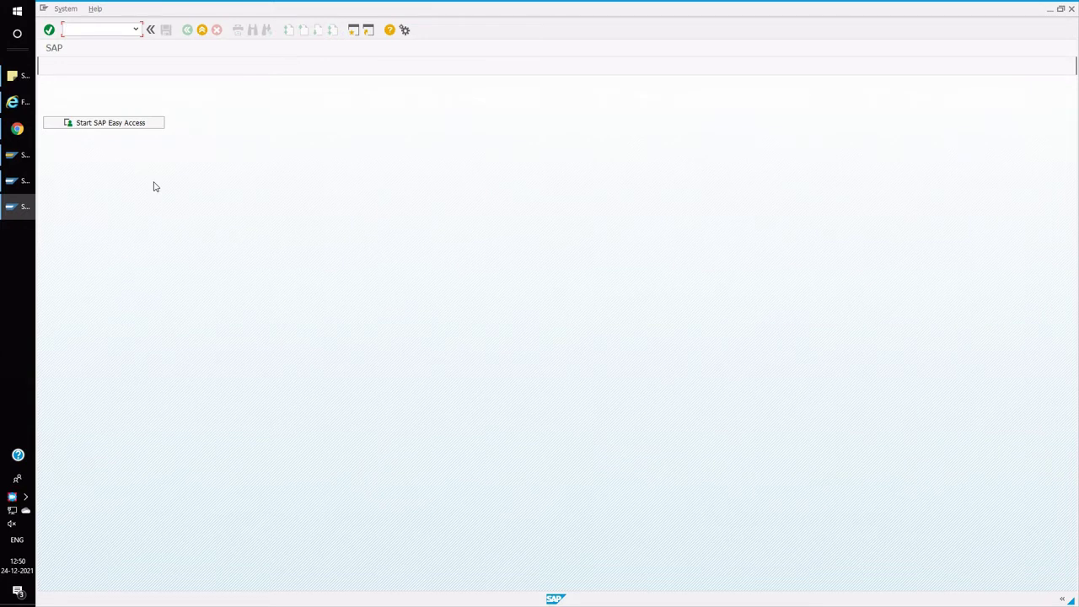
Start transaction SM30 and display the table CRMCONSUM without data restrictions
type("sm30")
key("Return")
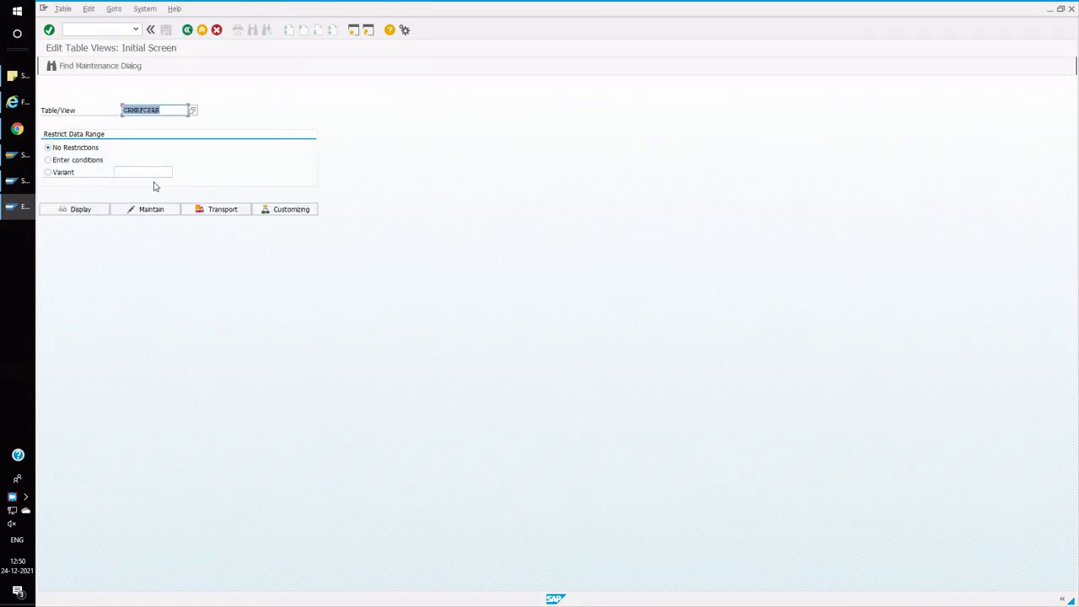
key("BackSpace")
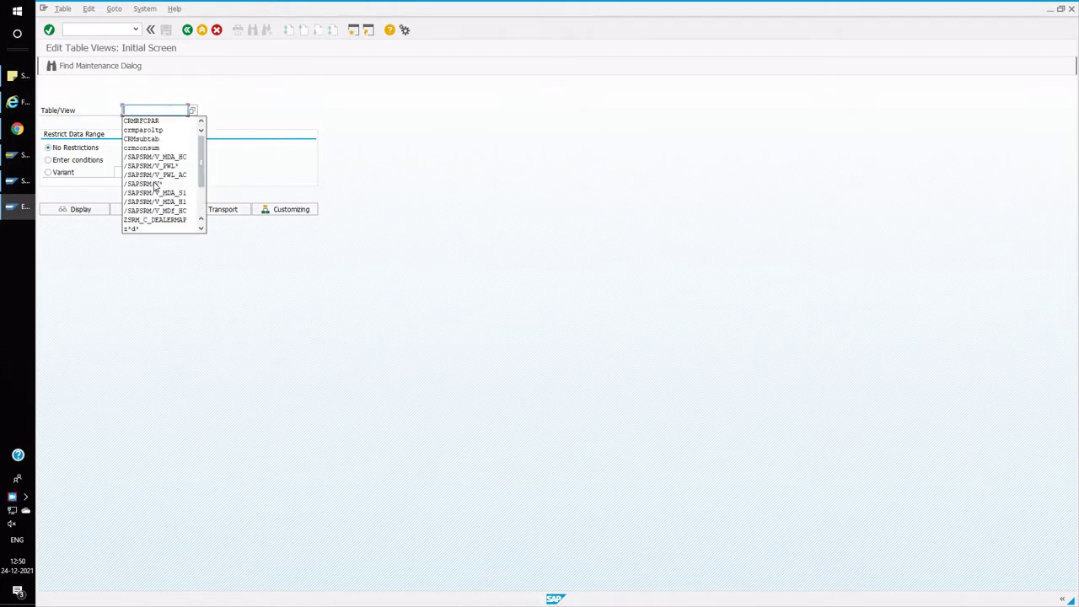
type("cr")
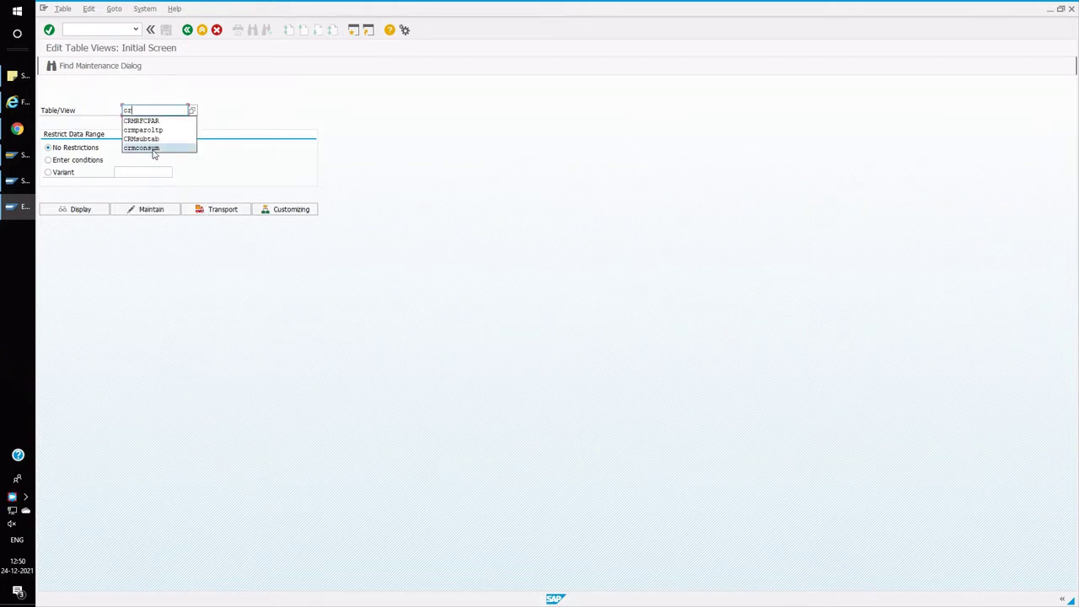
left_click(154, 147)
left_click(76, 211)
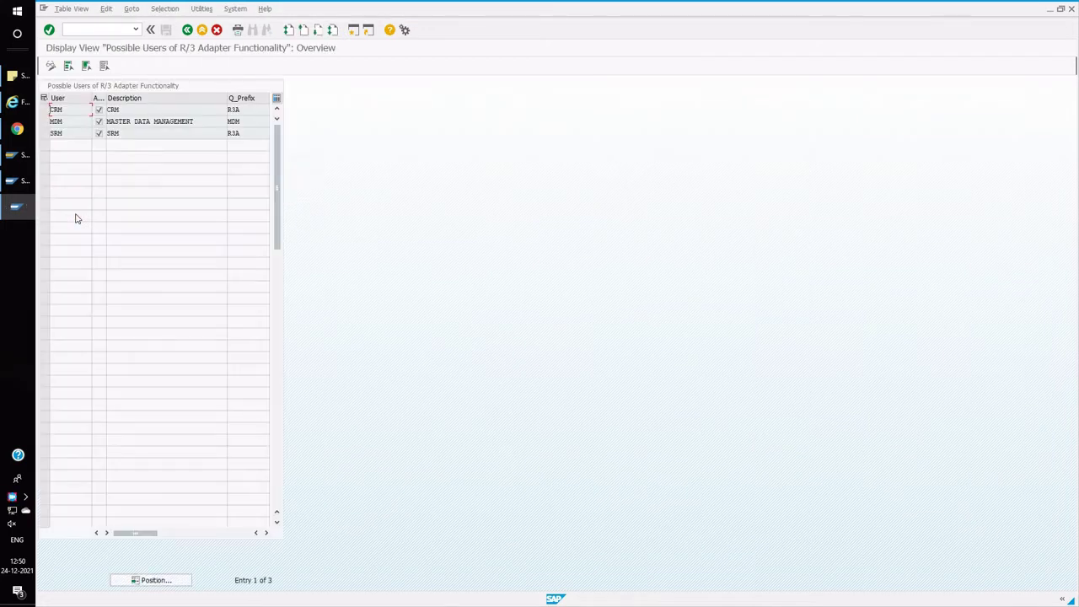
Examine the active flag and queue prefix of the SRM and CRM users, then leave the table display
left_click(47, 135)
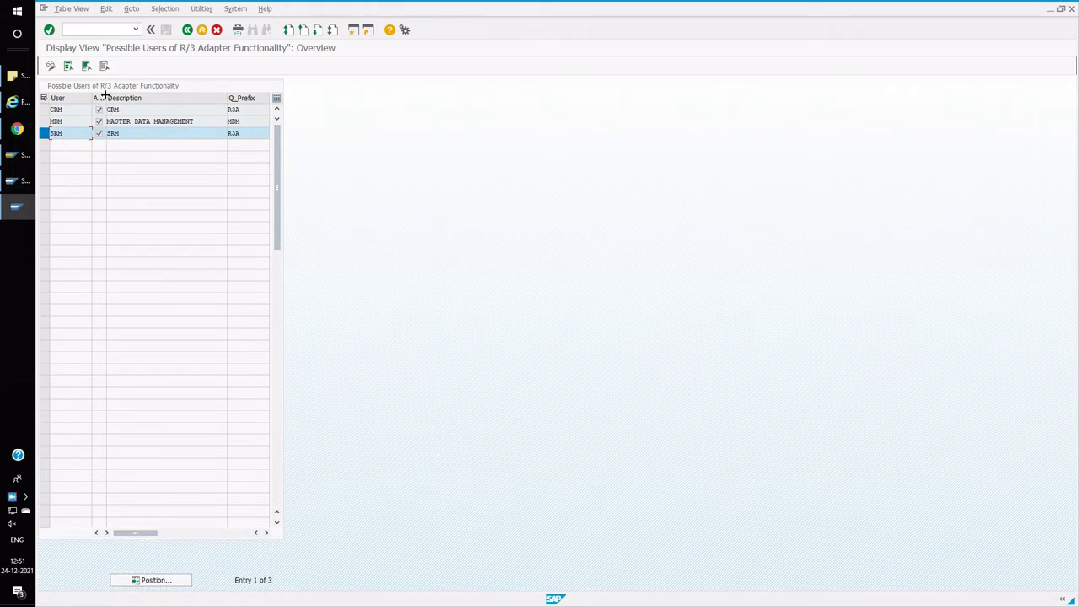
left_click_drag(107, 98, 118, 98)
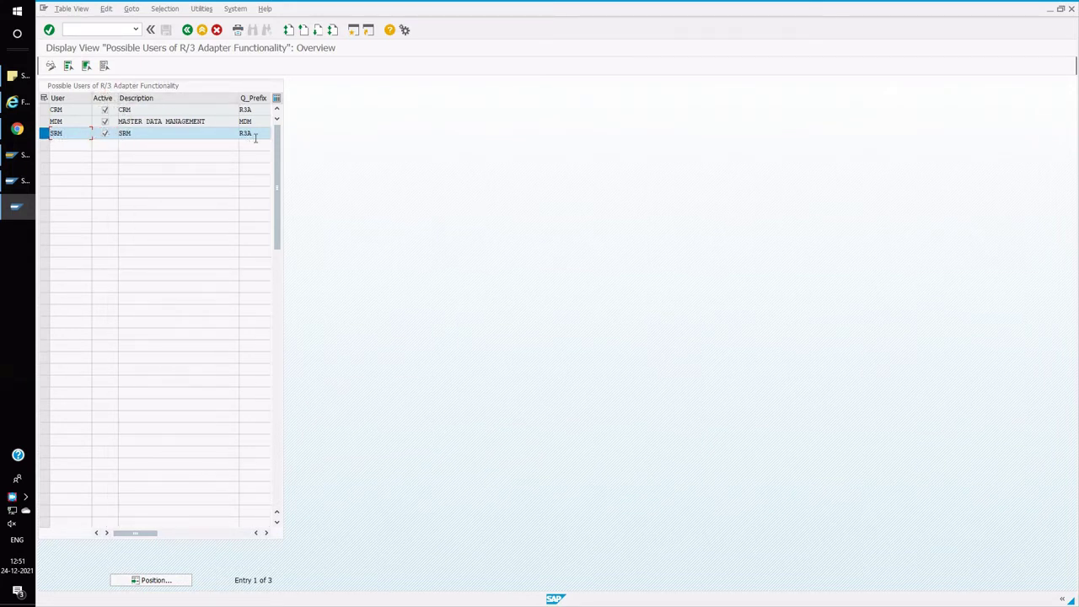
left_click(254, 136)
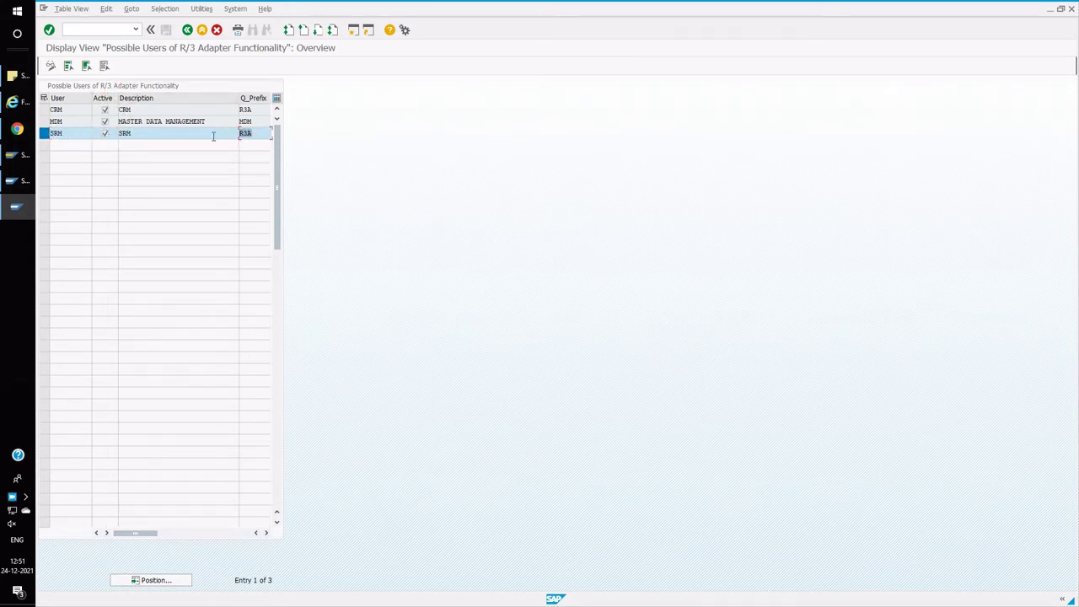
left_click(44, 109)
left_click(47, 134)
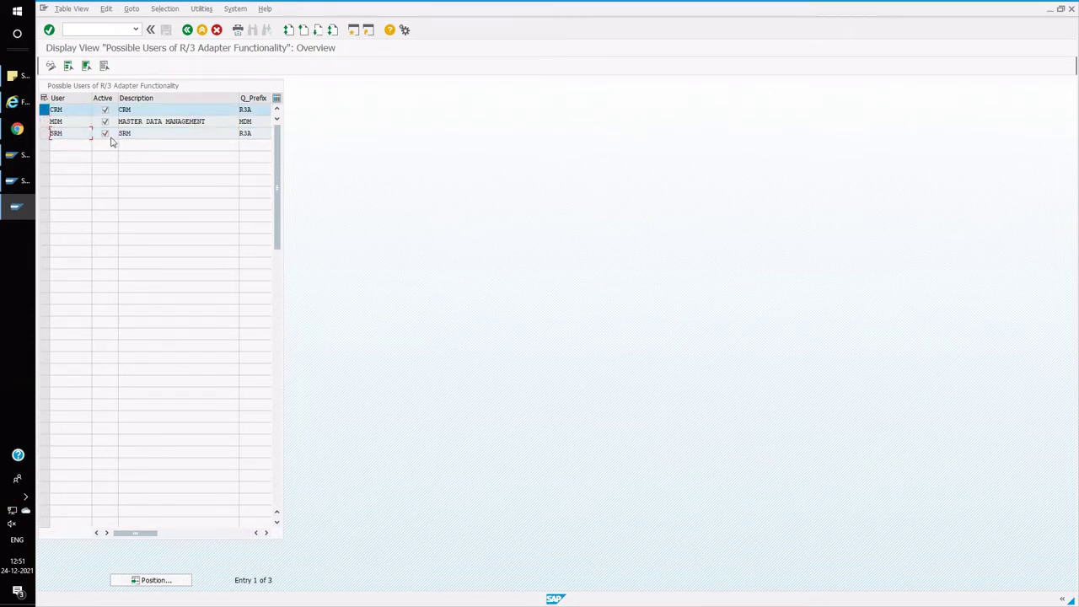
left_click(188, 31)
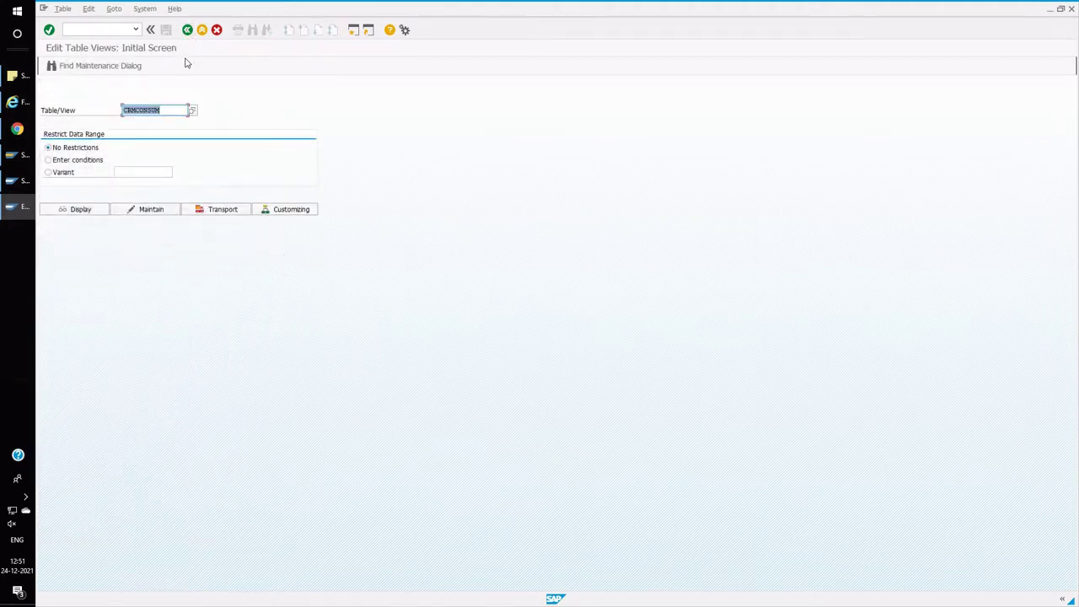
Display the subscription table CRMSUBTAB for upload and download objects
key("Delete")
type("crm")
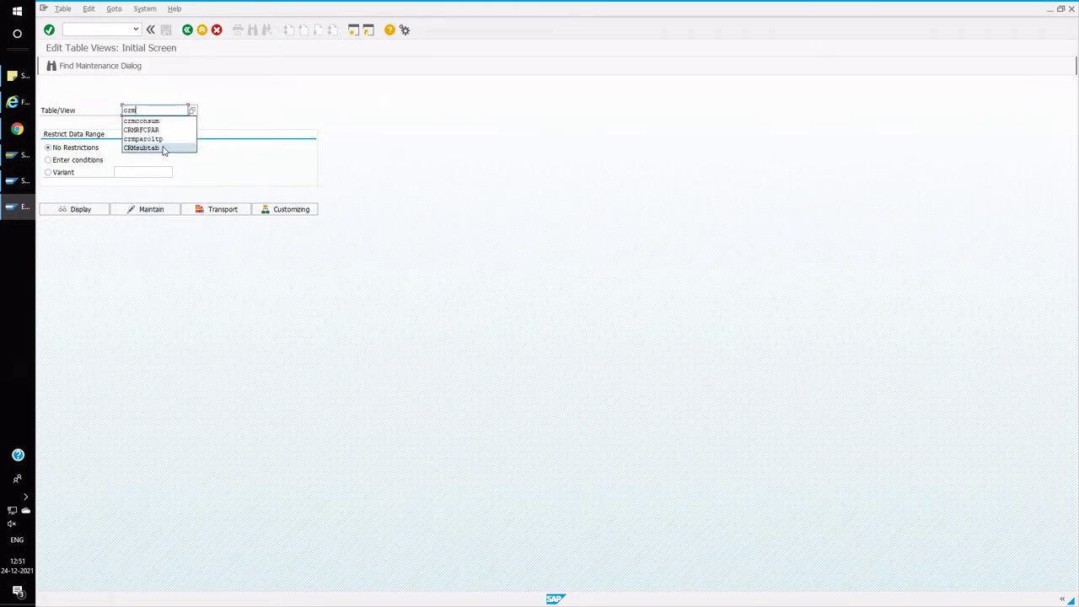
left_click(164, 148)
key("Return")
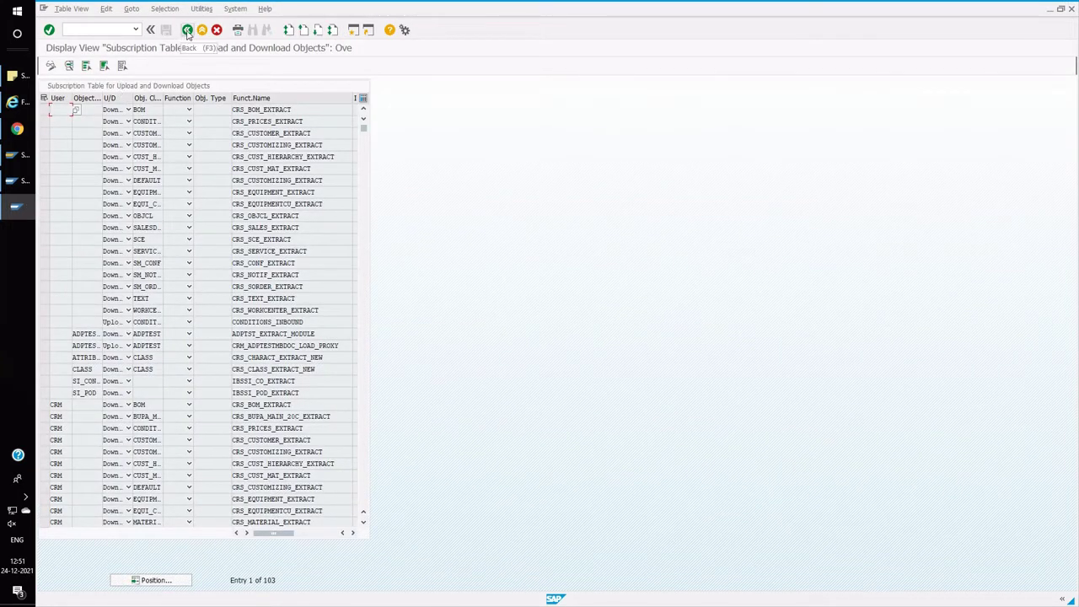
left_click(187, 31)
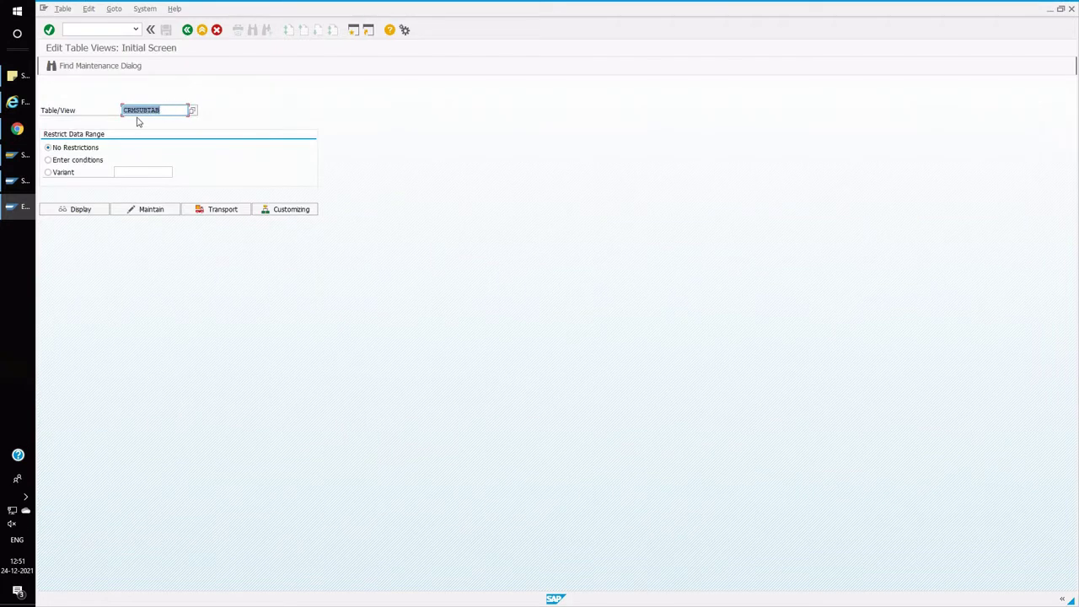
left_click(81, 212)
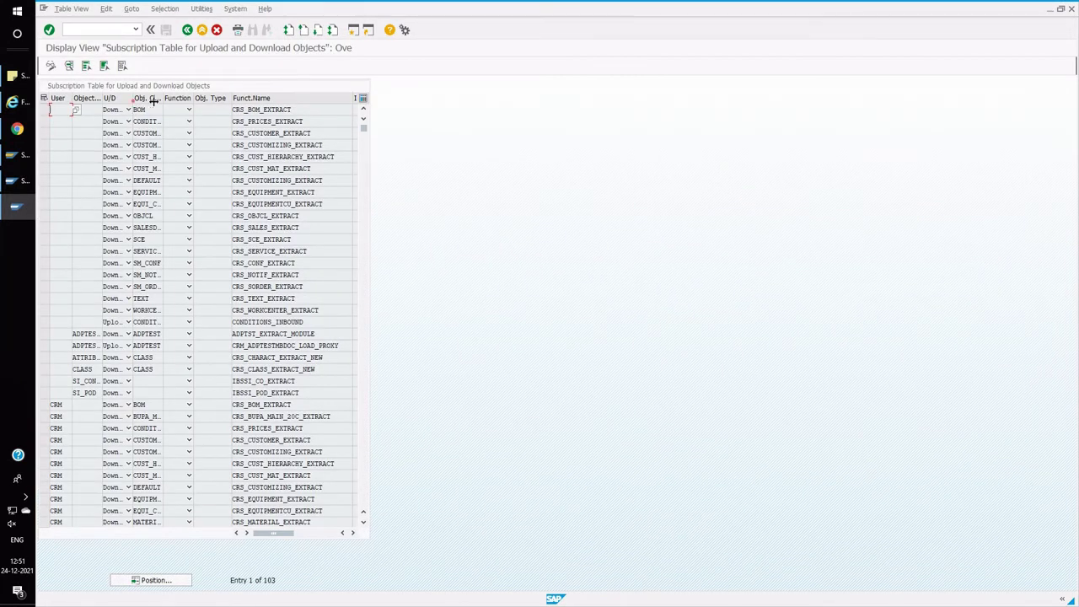
Adjust the column widths and examine the extraction function name of the CRM user's MATERIAL download entry
left_click_drag(130, 99, 214, 99)
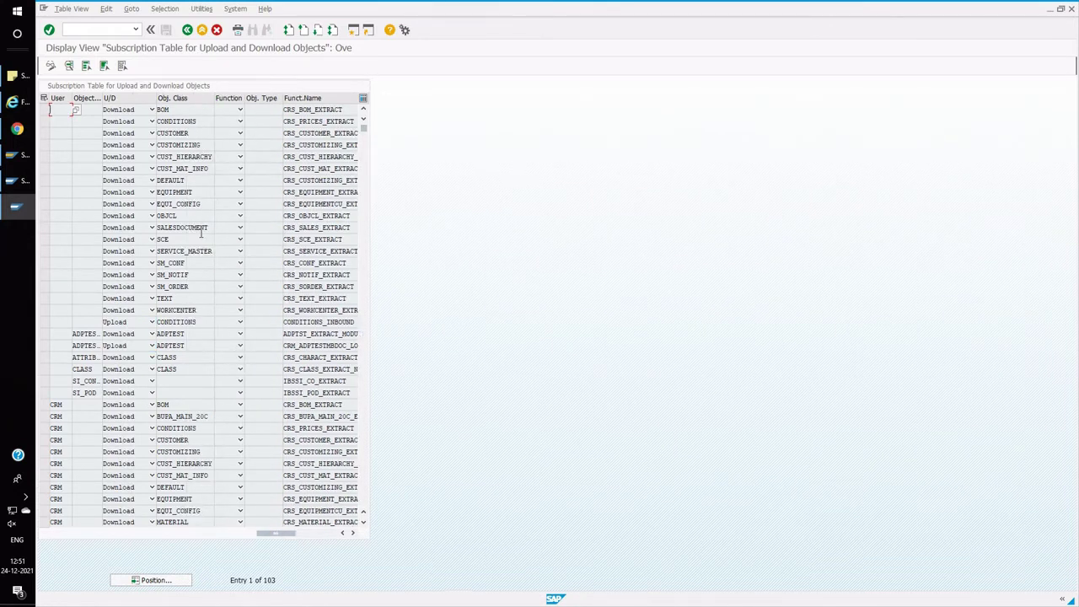
scroll(201, 234, "down", 1)
scroll(201, 234, "down", 2)
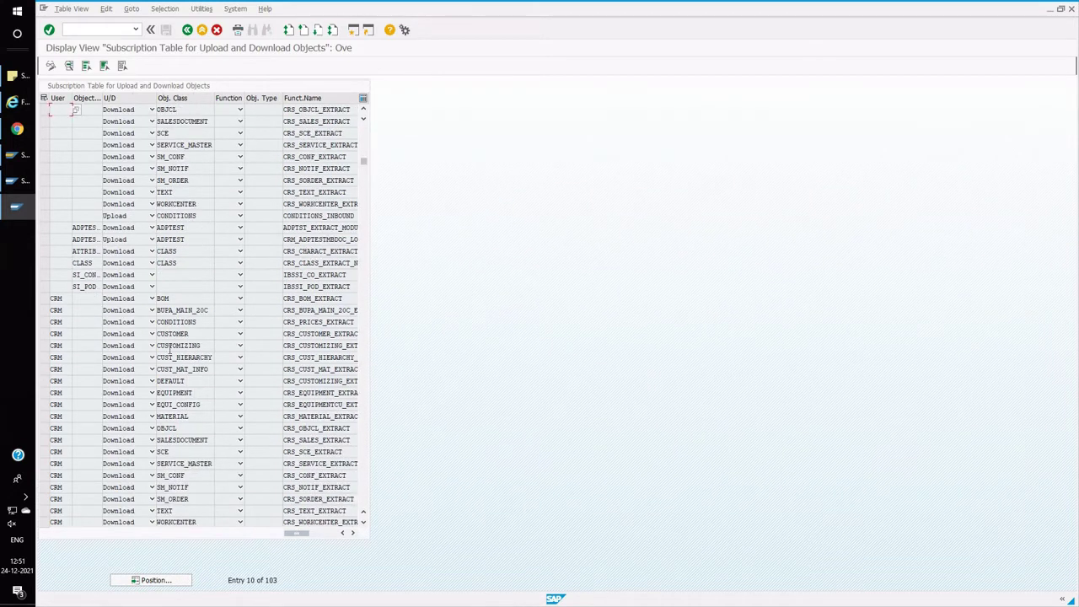
left_click(45, 417)
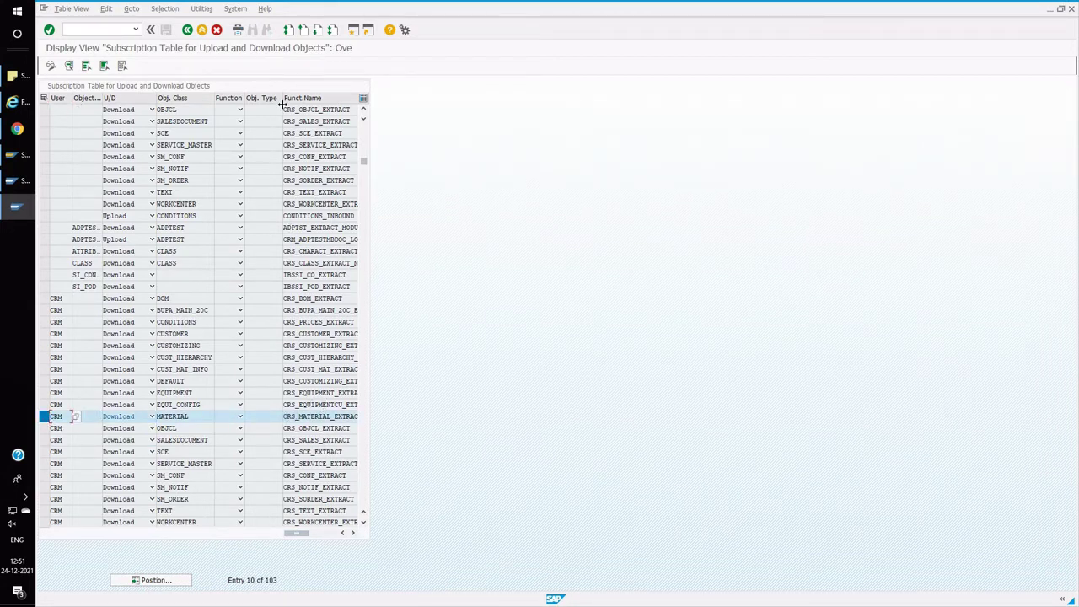
left_click_drag(282, 101, 269, 109)
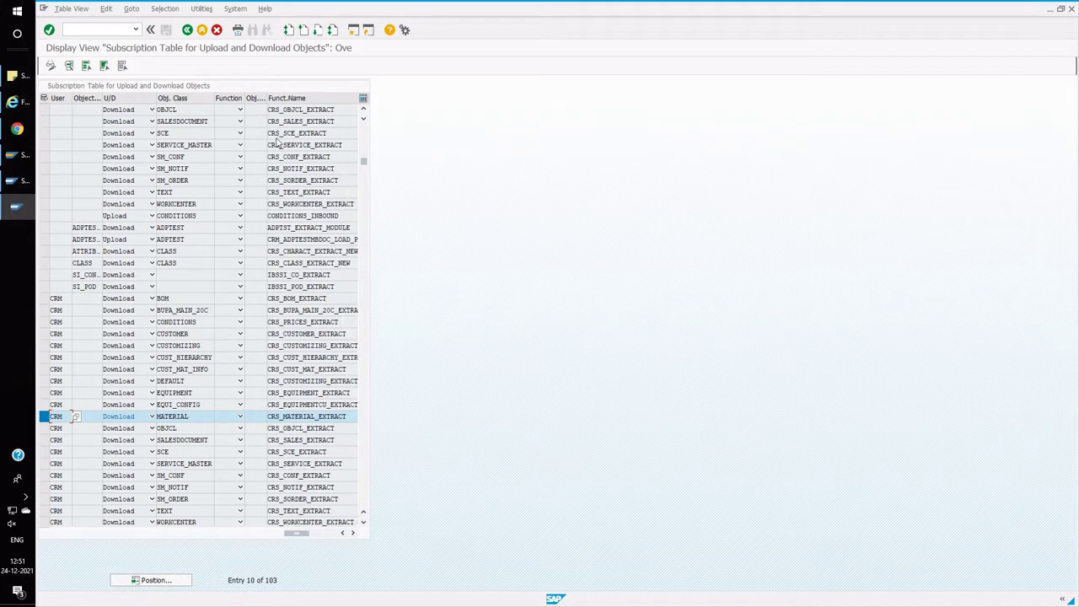
left_click_drag(355, 417, 266, 416)
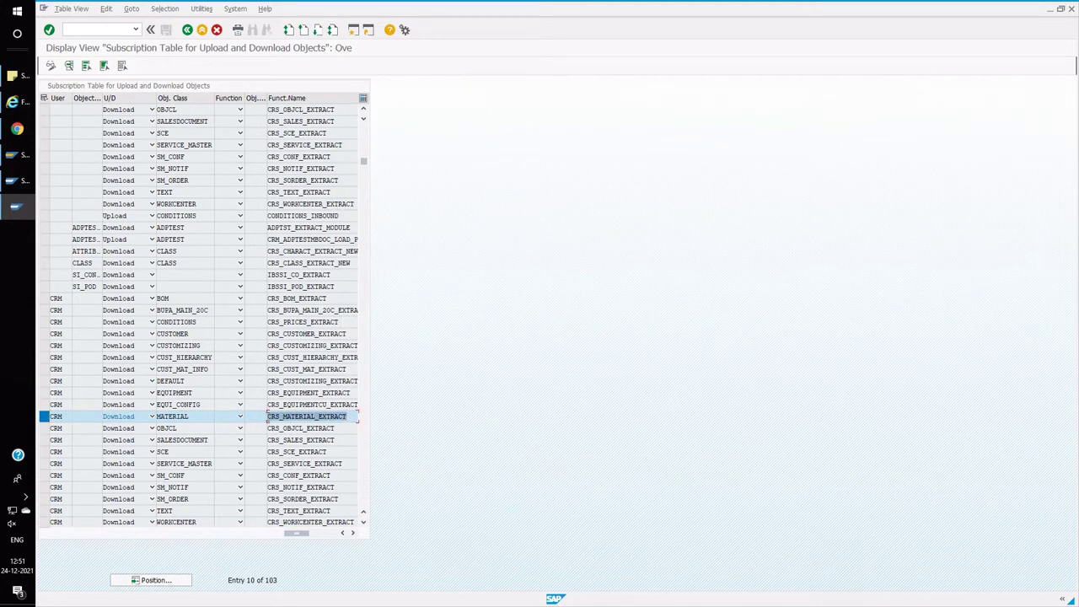
left_click(261, 416)
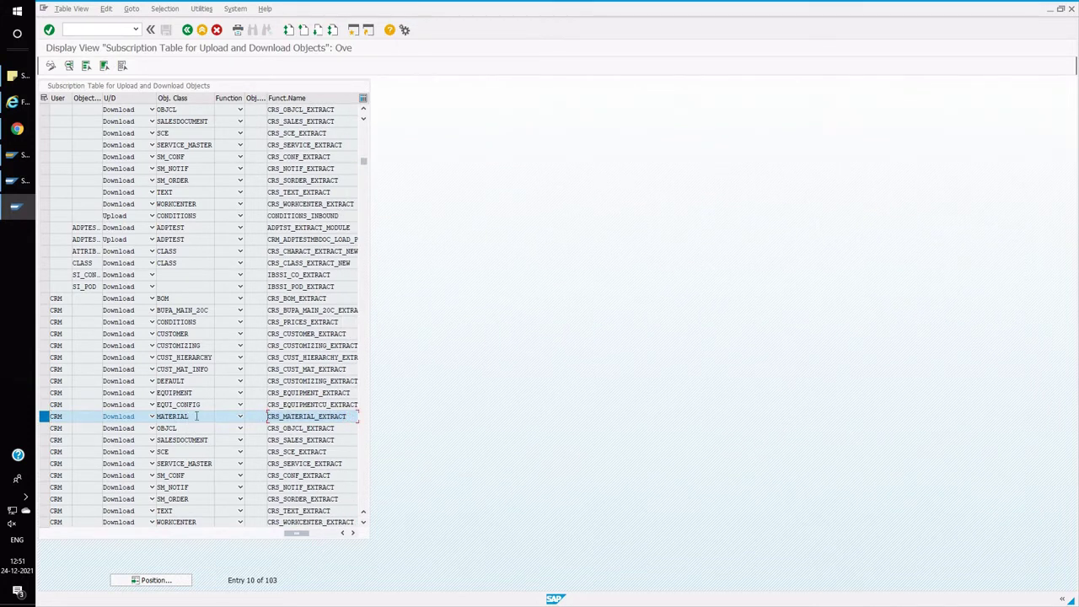
Find the SRM user's entries at the end of the subscription table and select the CUSTOMIZING, MATERIAL and SERVICE_MASTER rows
scroll(202, 352, "down", 5)
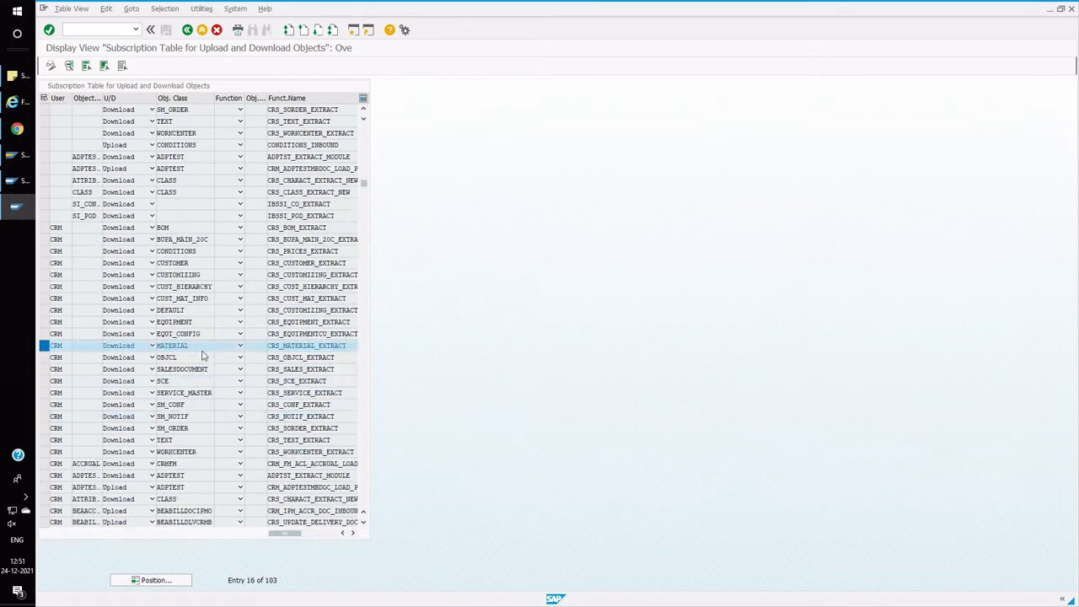
scroll(202, 356, "down", 6)
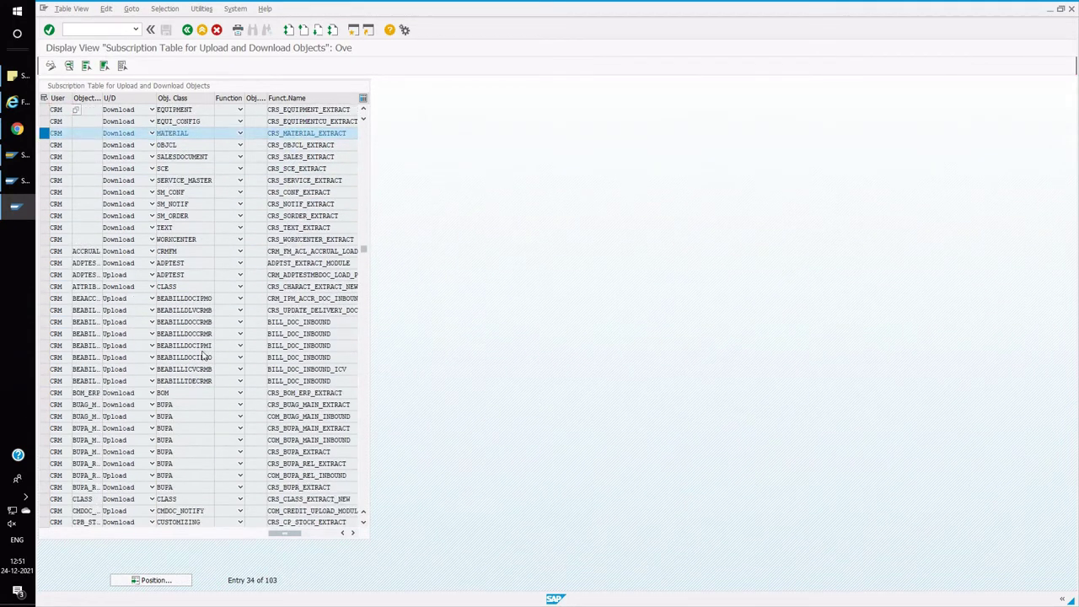
scroll(203, 356, "down", 6)
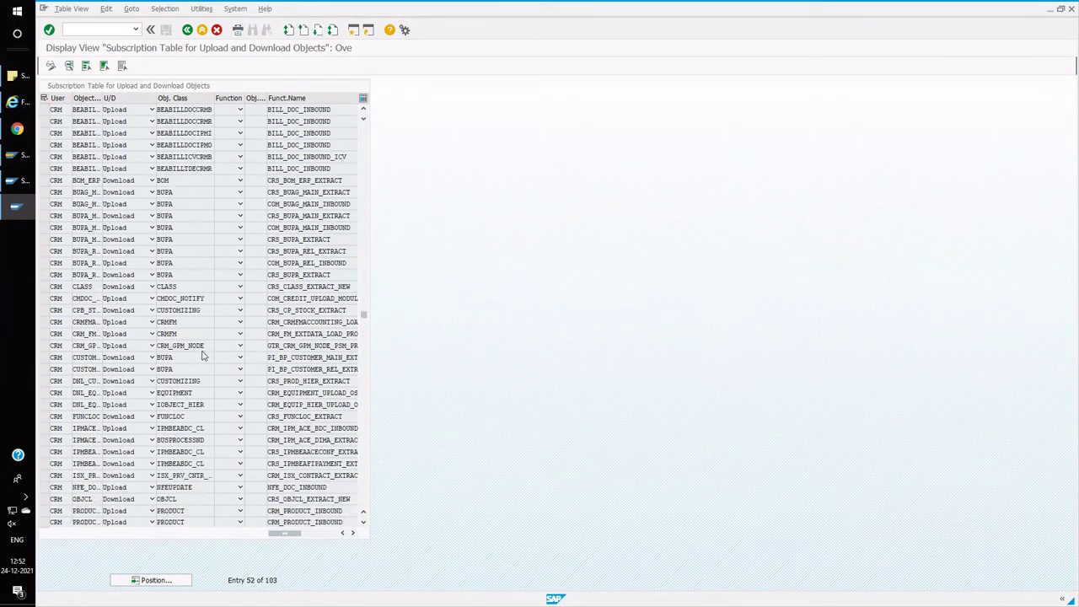
scroll(203, 356, "down", 1)
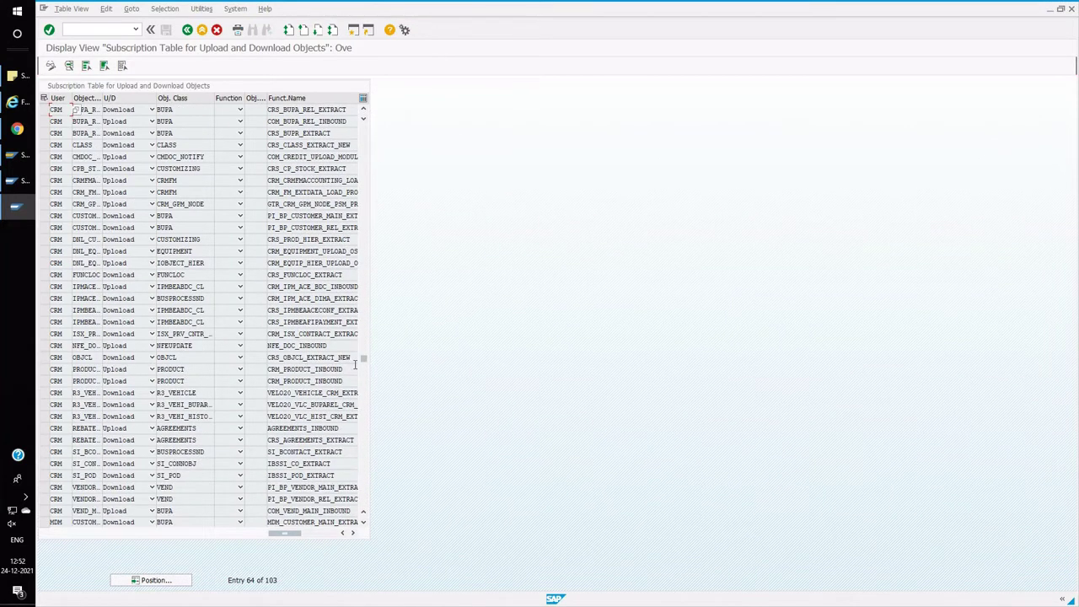
left_click_drag(364, 363, 366, 506)
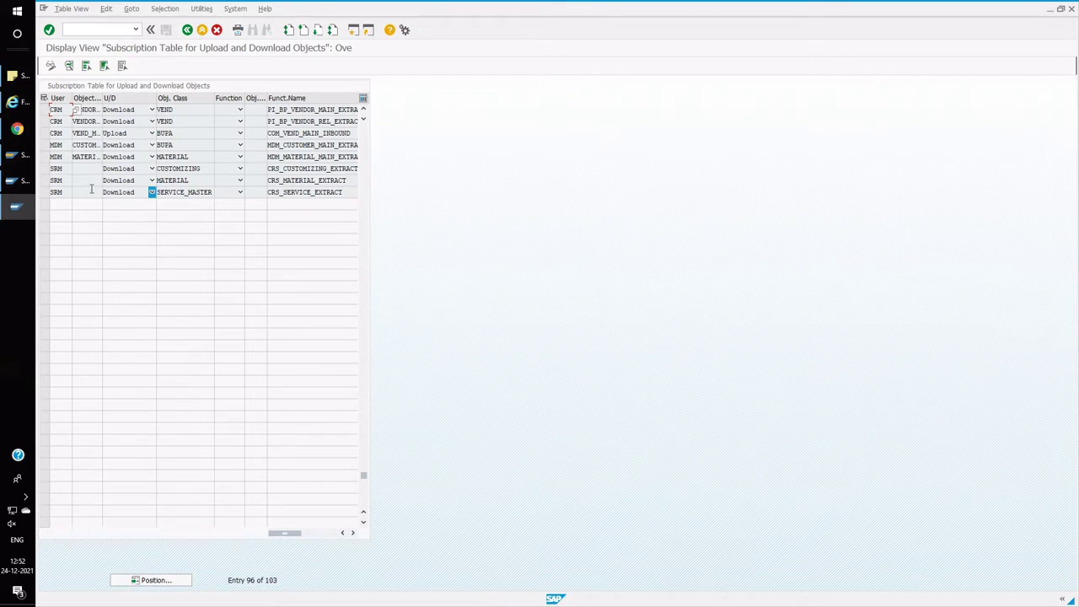
left_click(45, 169)
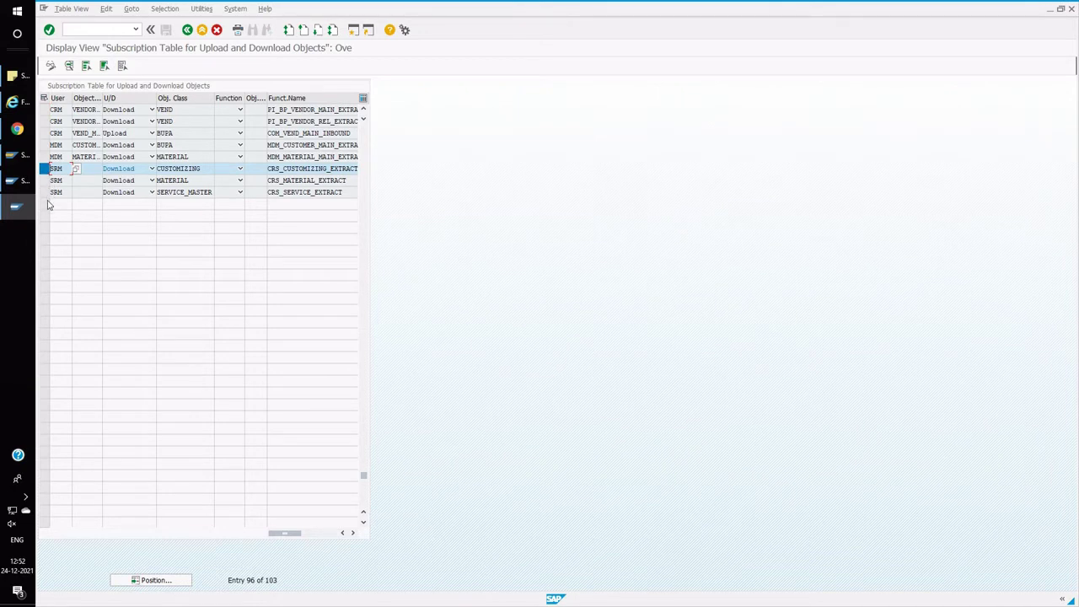
left_click(45, 181)
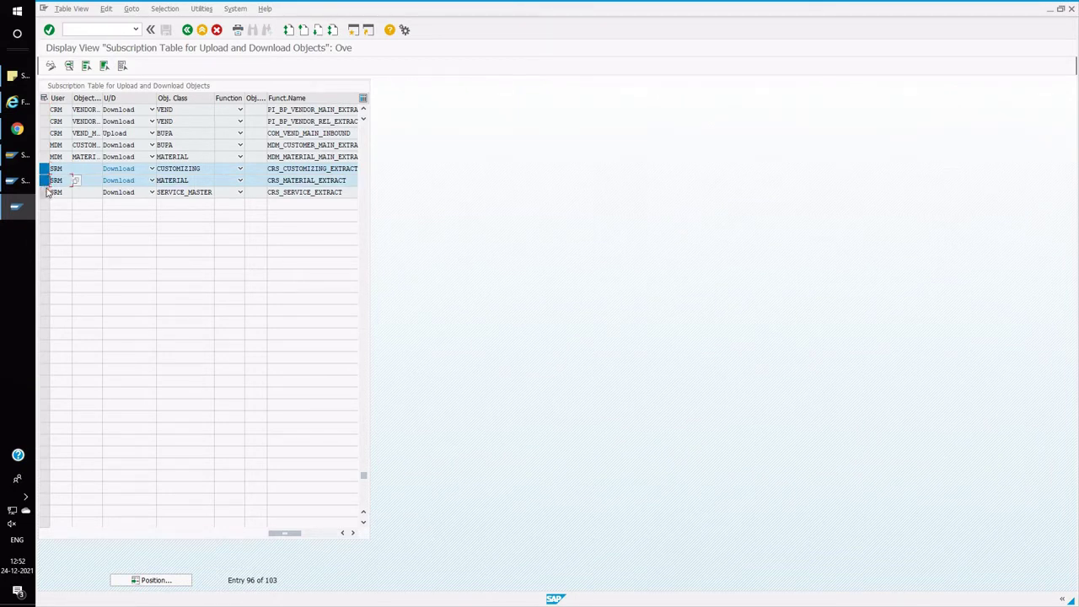
left_click(45, 192)
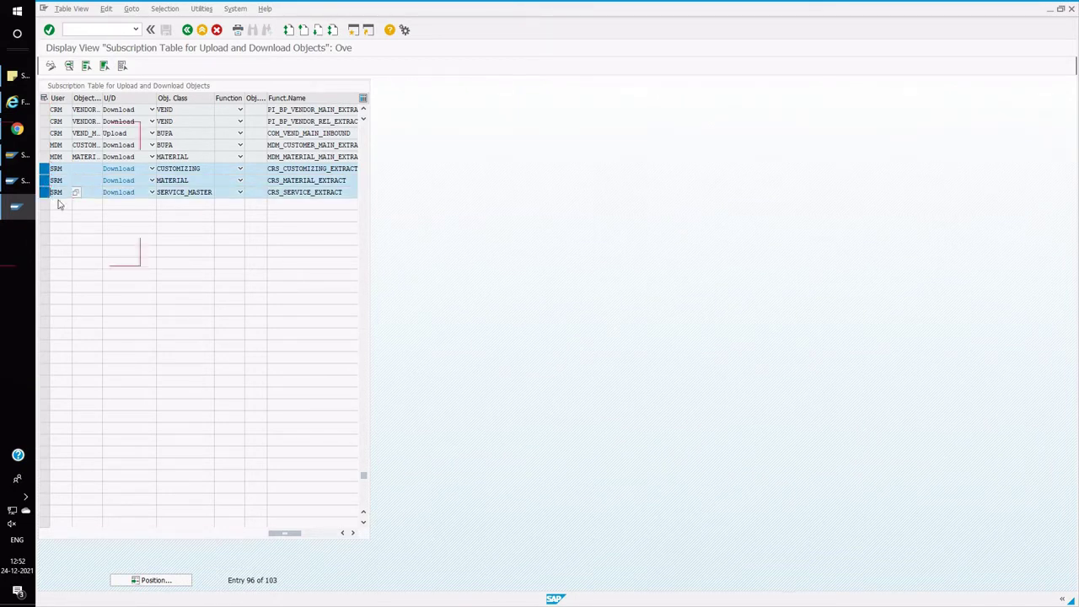
Examine the object classes and extraction function names of the three SRM entries, then leave the table display
left_click(200, 169)
left_click(202, 193)
left_click_drag(267, 101, 258, 102)
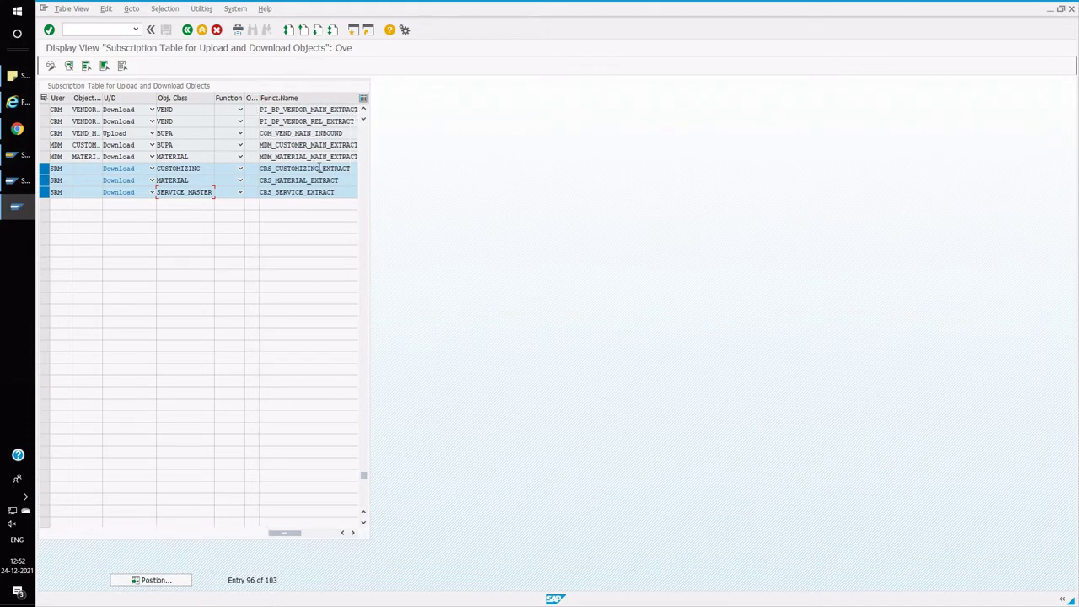
left_click_drag(349, 169, 260, 168)
left_click_drag(349, 180, 256, 180)
left_click_drag(350, 191, 250, 203)
left_click(188, 30)
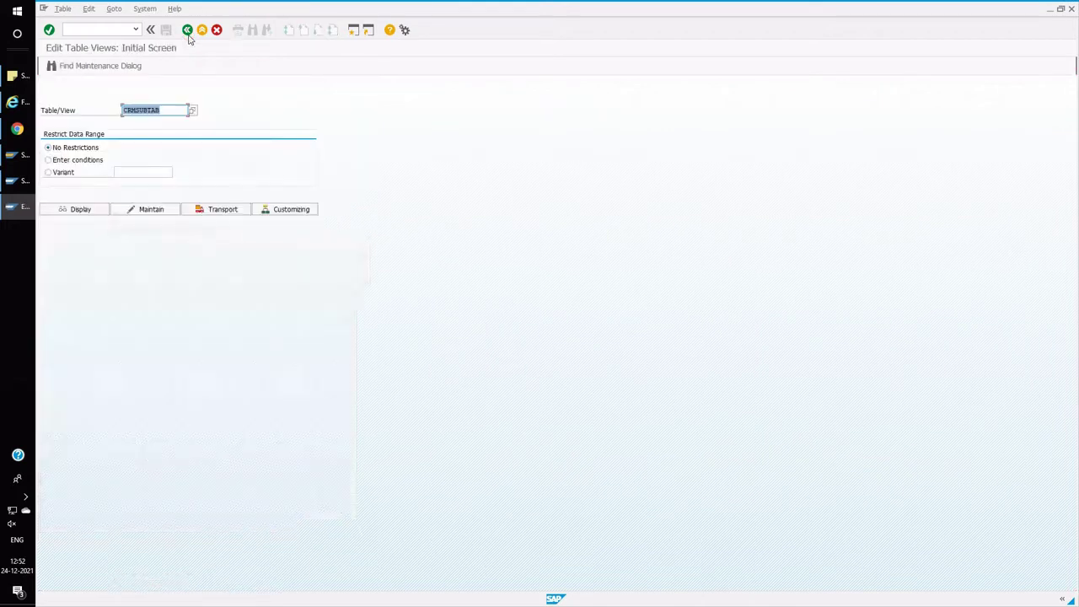
Display the table CRMRFCPAR with the RFC connection definitions
key("BackSpace")
type("c")
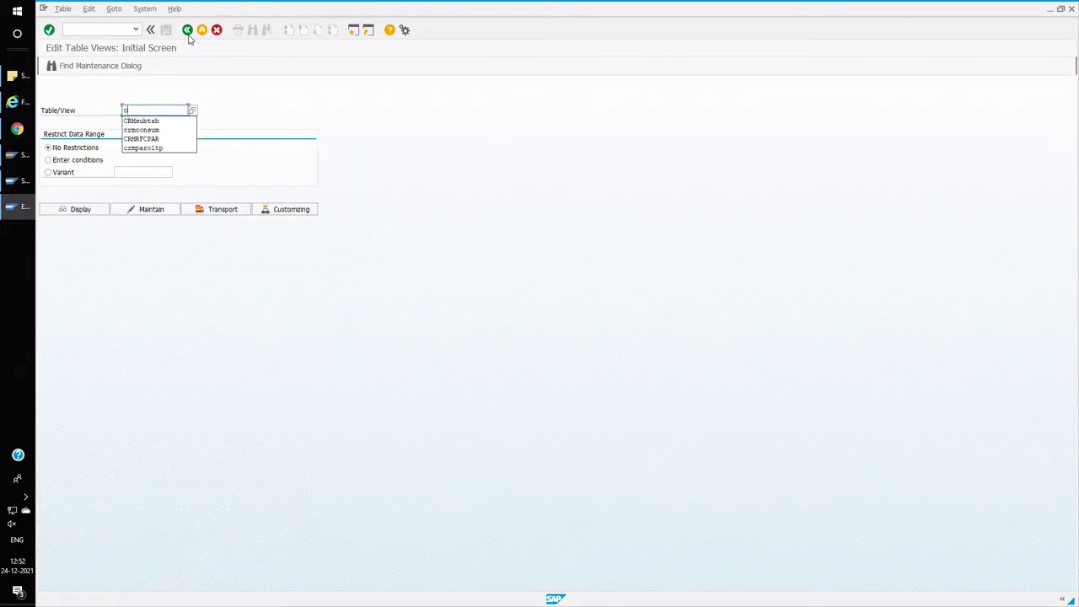
key("Down")
key("Down")
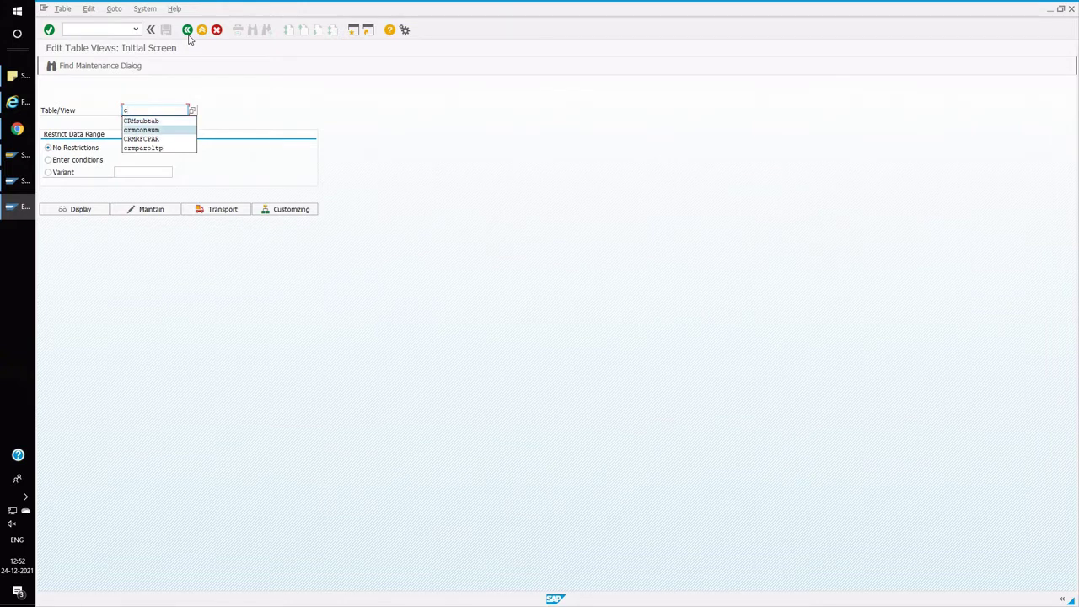
key("Down")
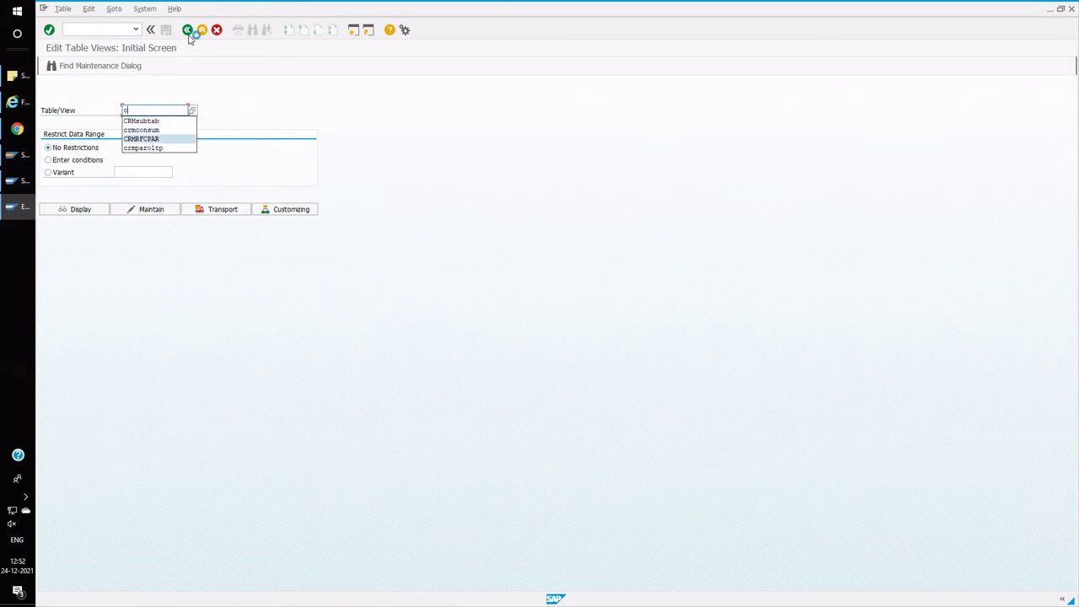
key("Return")
key("Return")
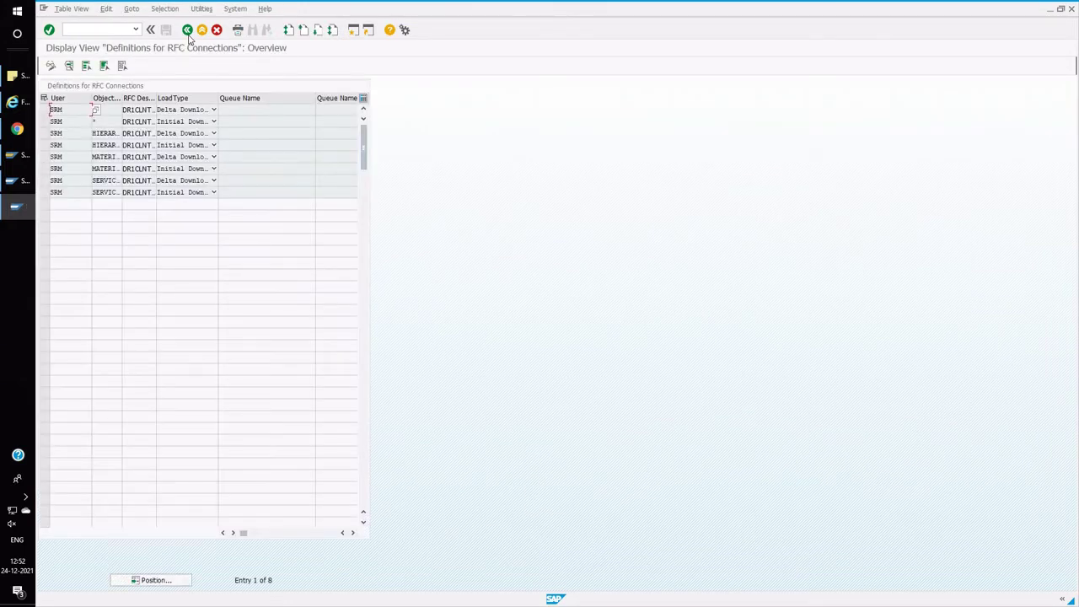
Widen the object name and load type columns, select the SRM user's MATERIAL and SERVICE_MASTER download rows, and leave the table display
left_click_drag(122, 101, 142, 103)
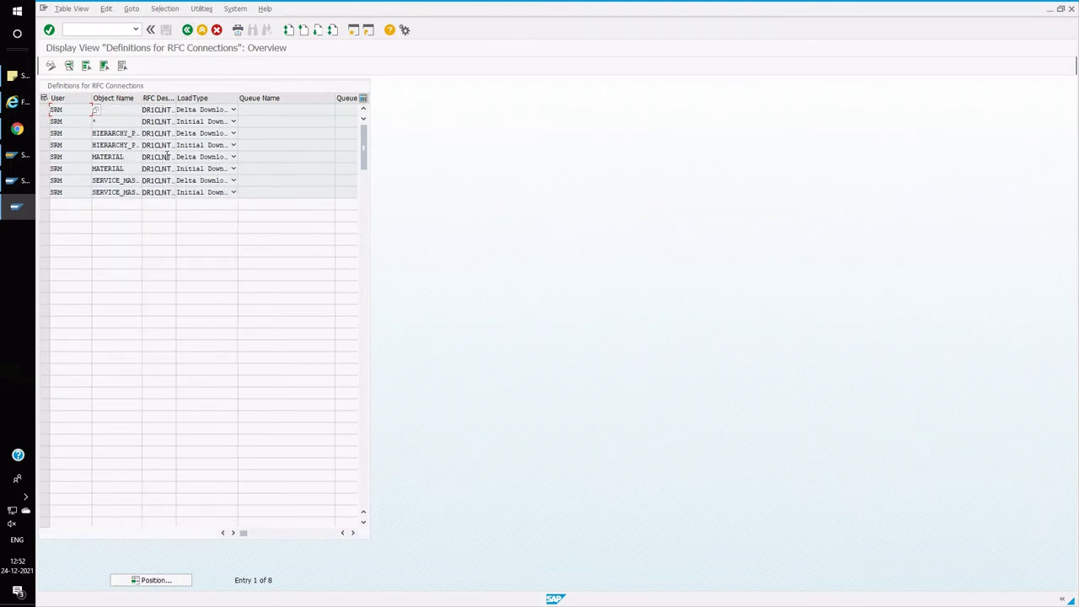
left_click(45, 159)
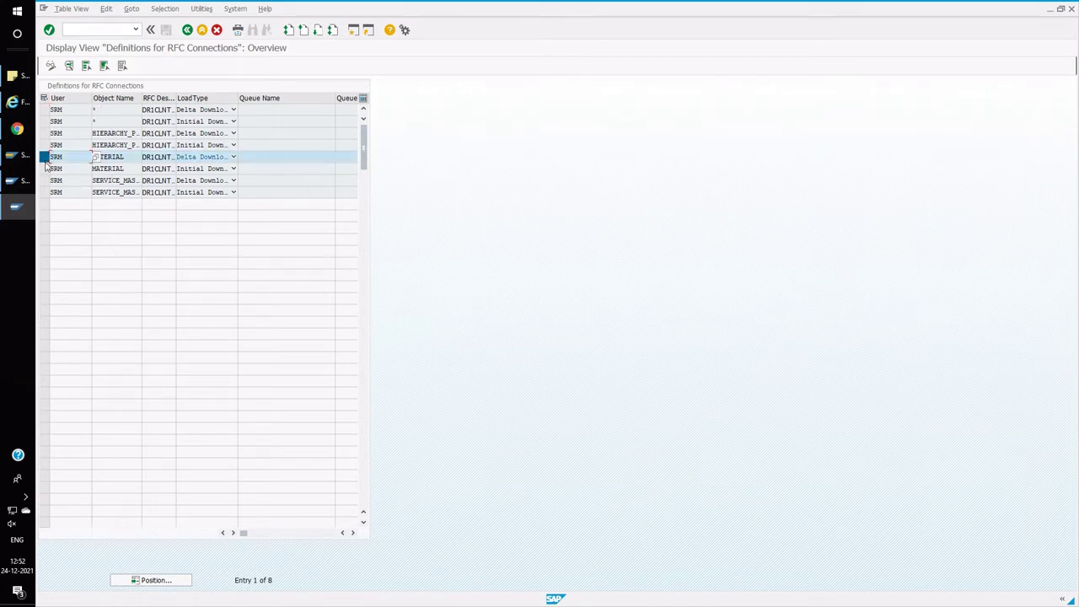
left_click(46, 169)
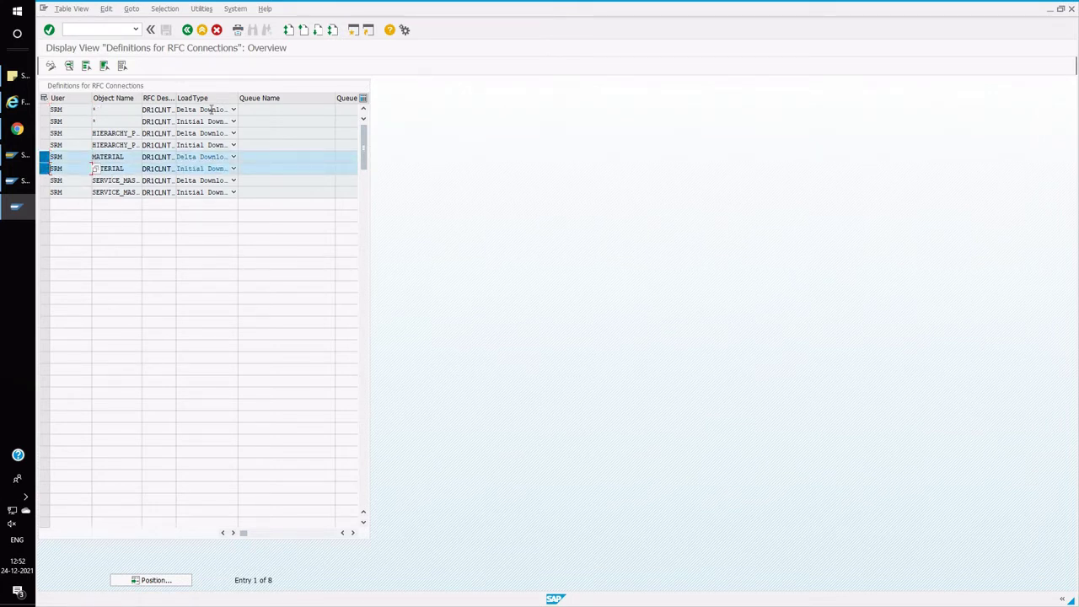
left_click_drag(237, 97, 258, 98)
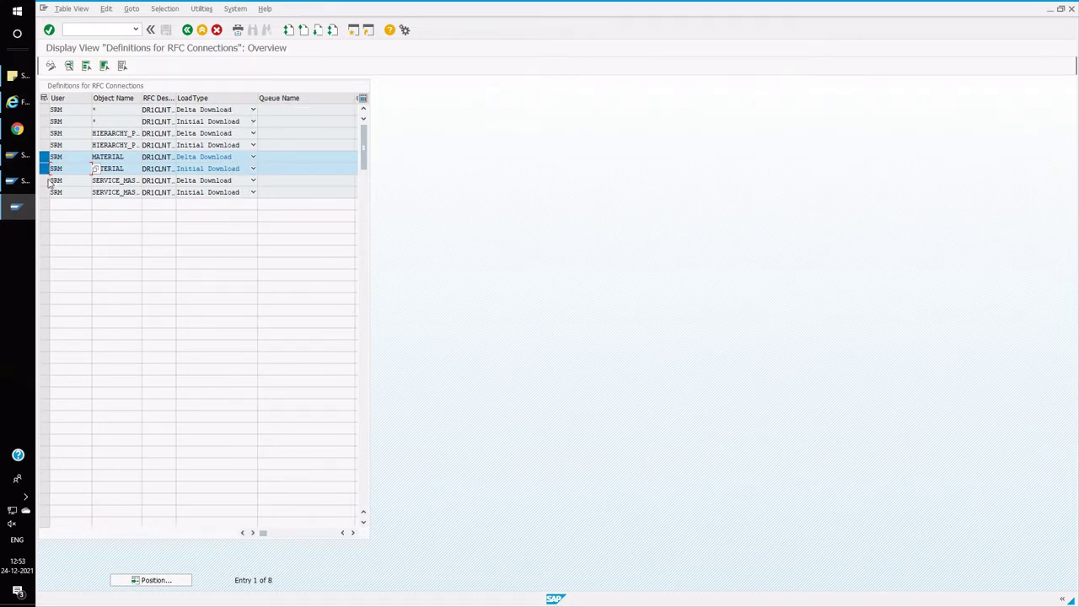
left_click(46, 180)
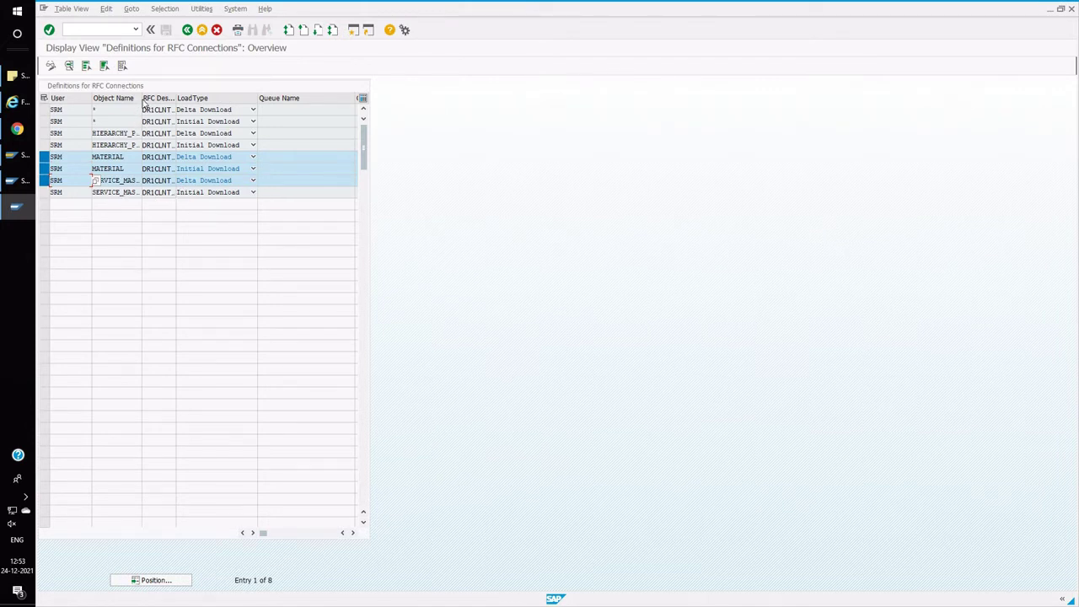
left_click_drag(142, 102, 161, 102)
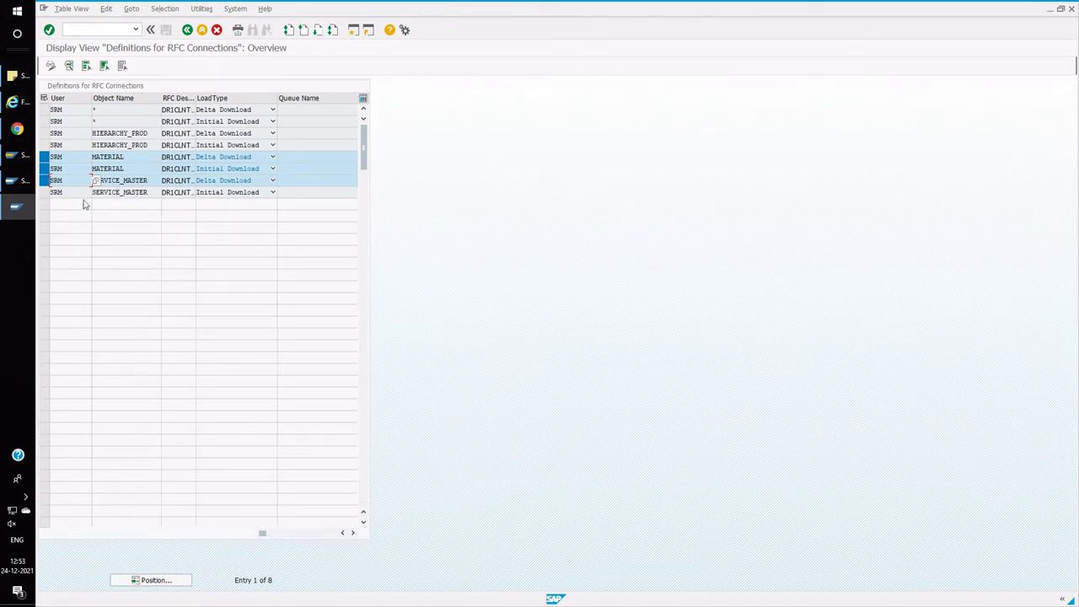
left_click(46, 192)
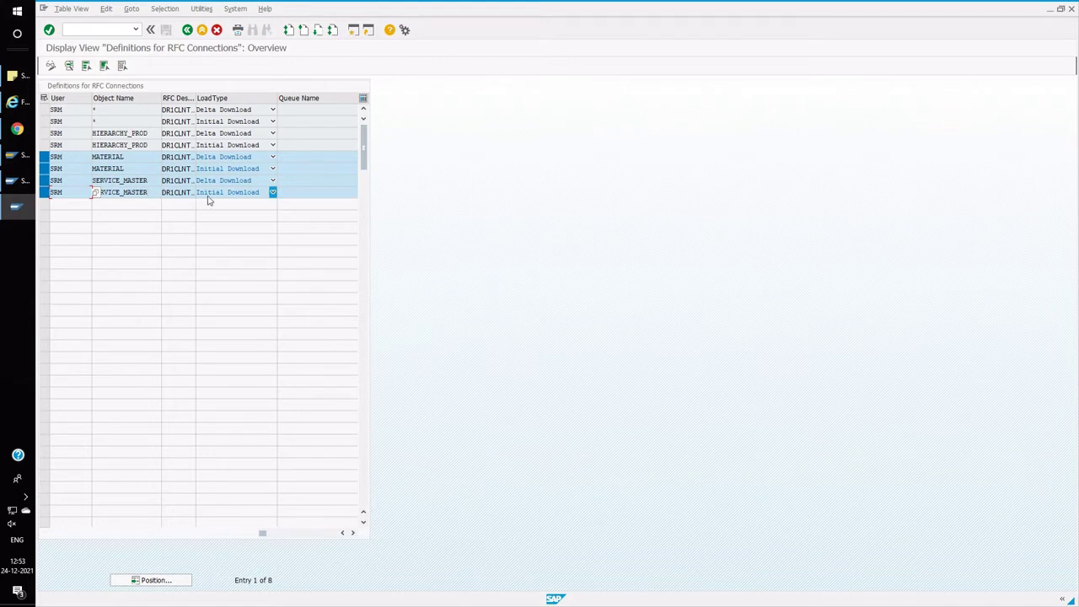
left_click(186, 31)
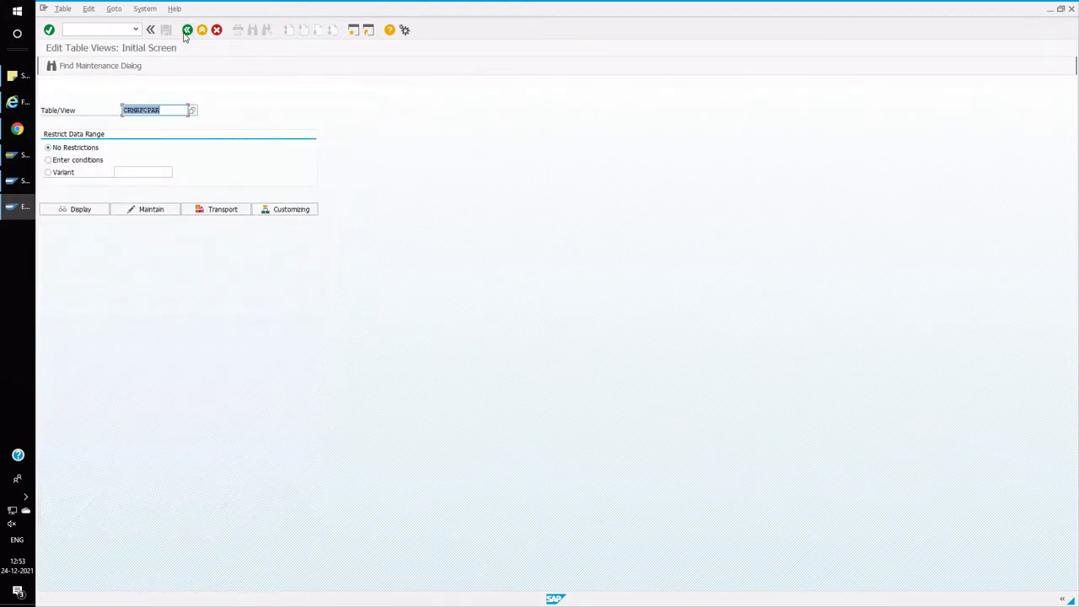
Display the table crmparoltp with the CRM OLTP parameters
key("BackSpace")
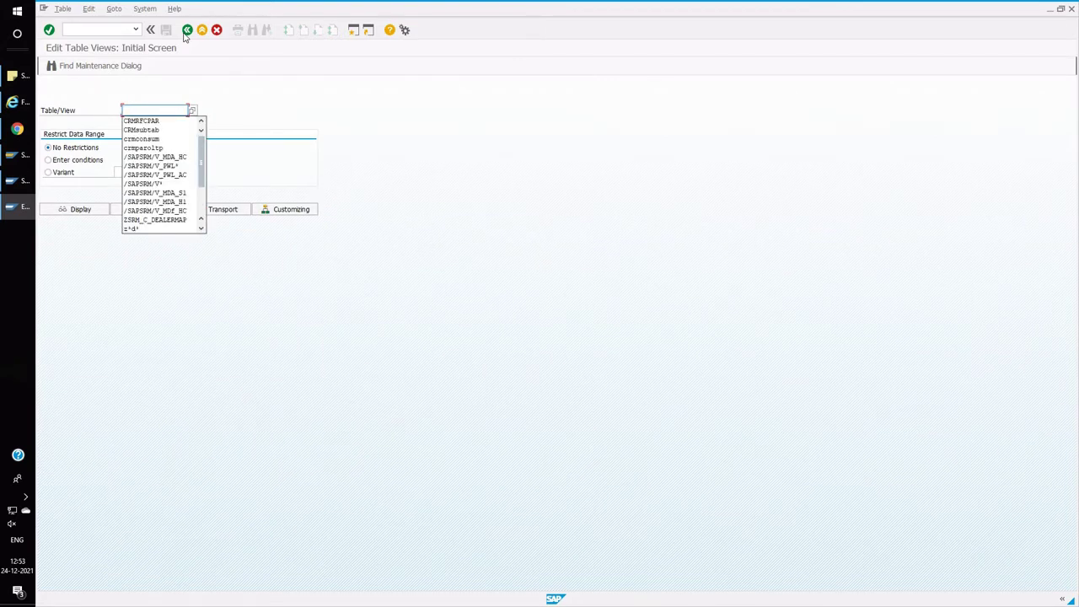
key("Down")
key("Down")
key("Down")
key("Down")
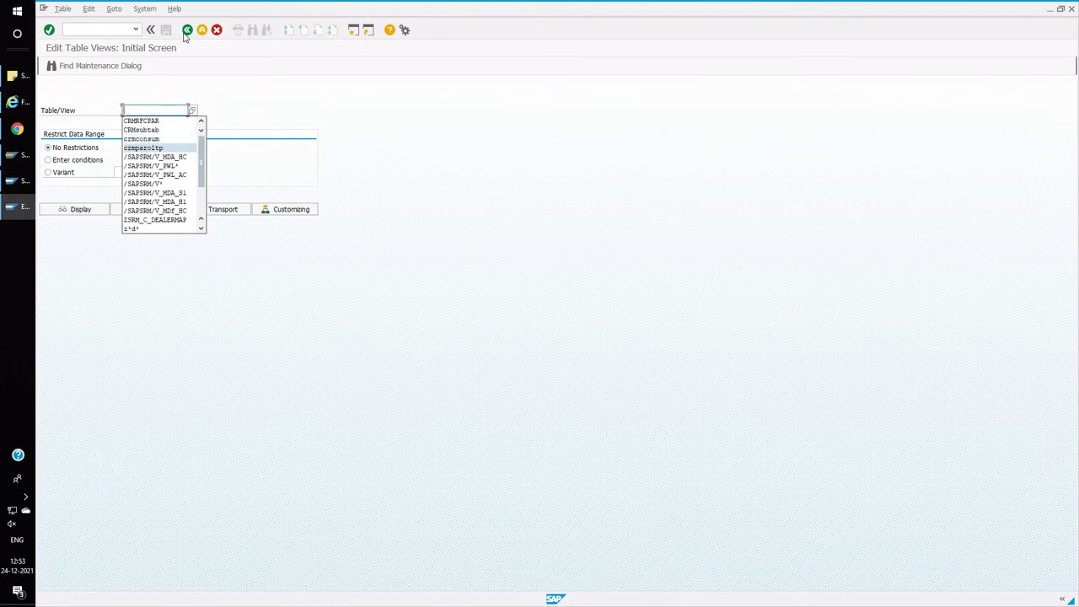
key("Return")
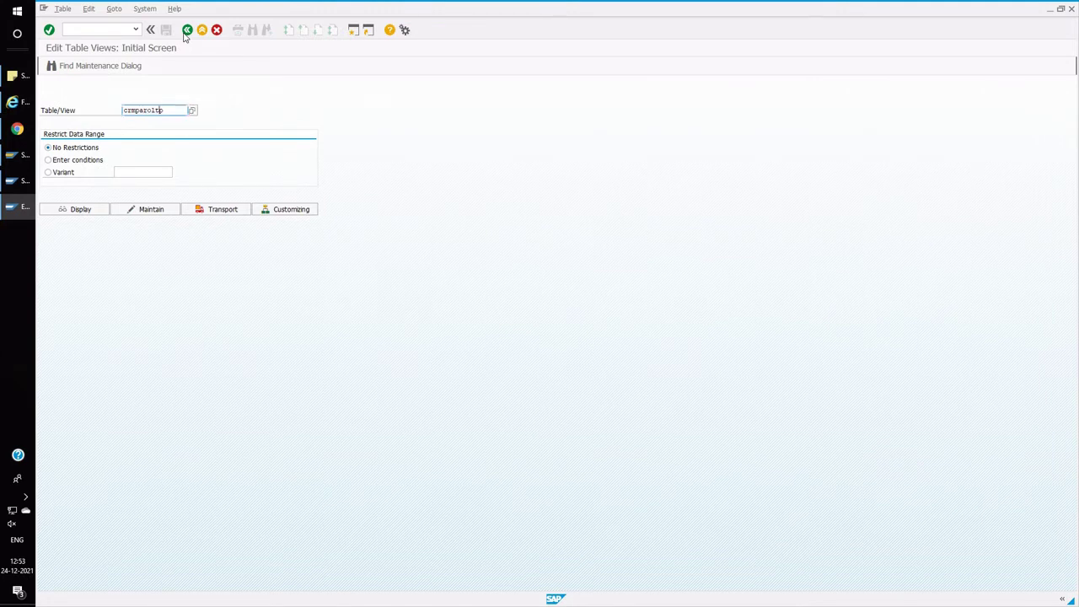
key("Return")
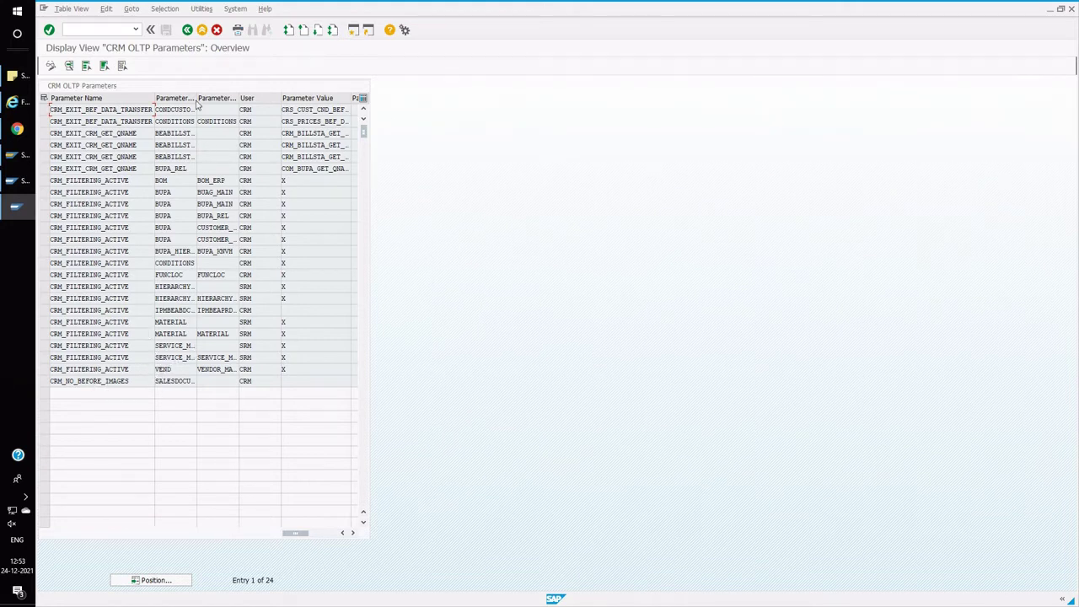
Widen the Parameter Name 2 column and examine the SRM user's CRM_FILTERING_ACTIVE entries for MATERIAL and SERVICE_MASTER, including their parameter values
left_click_drag(243, 106, 241, 105)
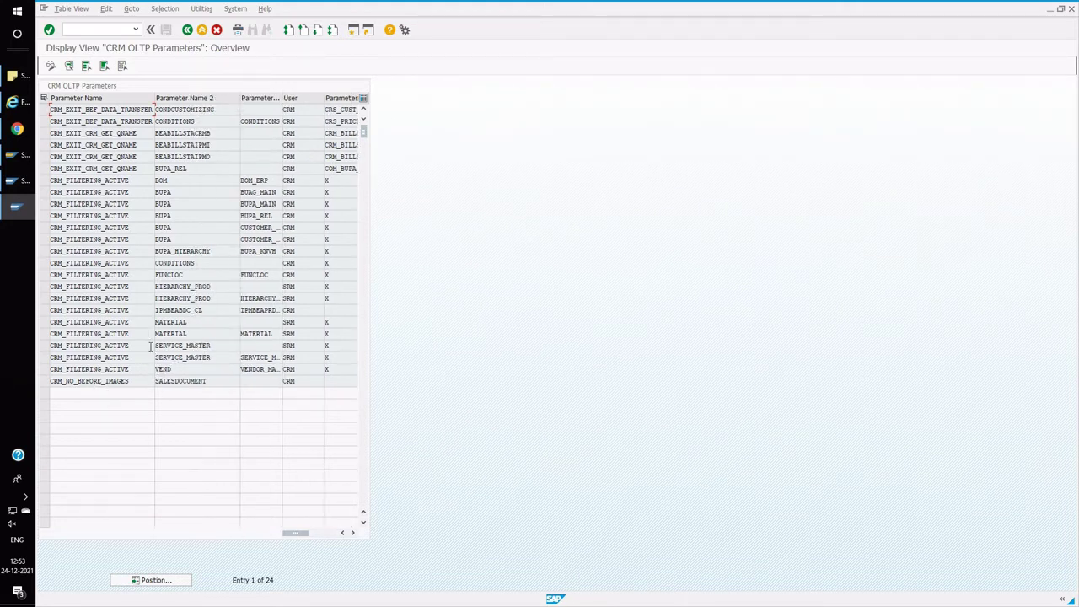
left_click(44, 323)
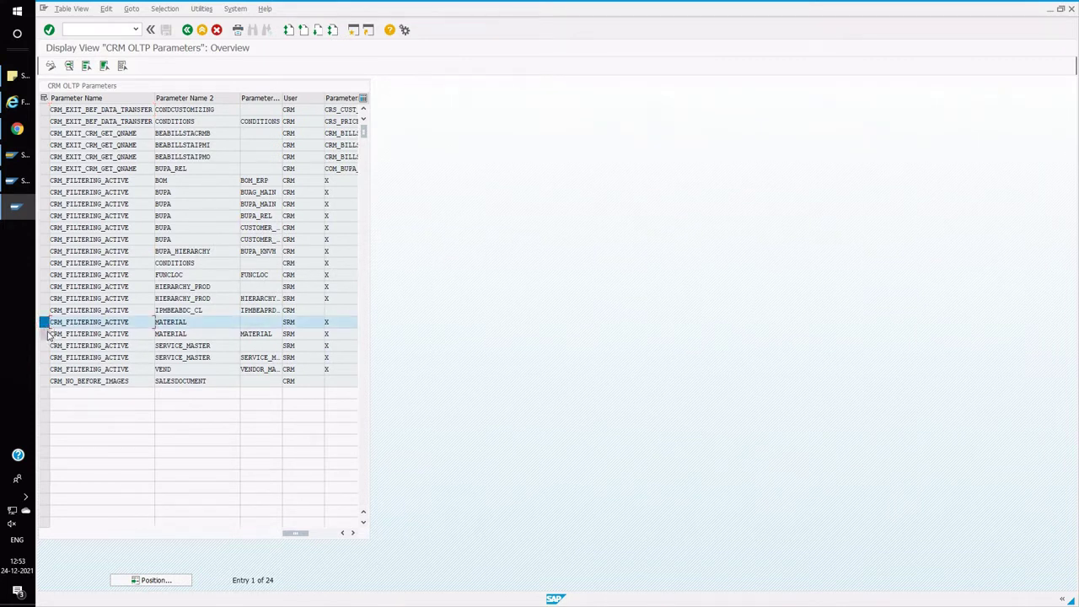
left_click(46, 335)
left_click(47, 347)
left_click(45, 359)
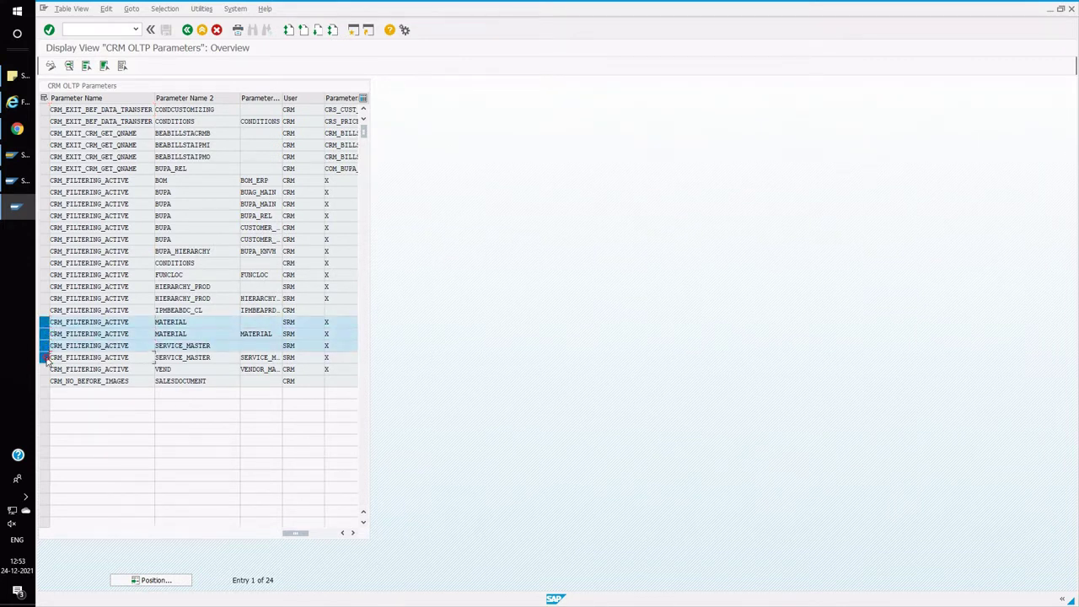
left_click(328, 334)
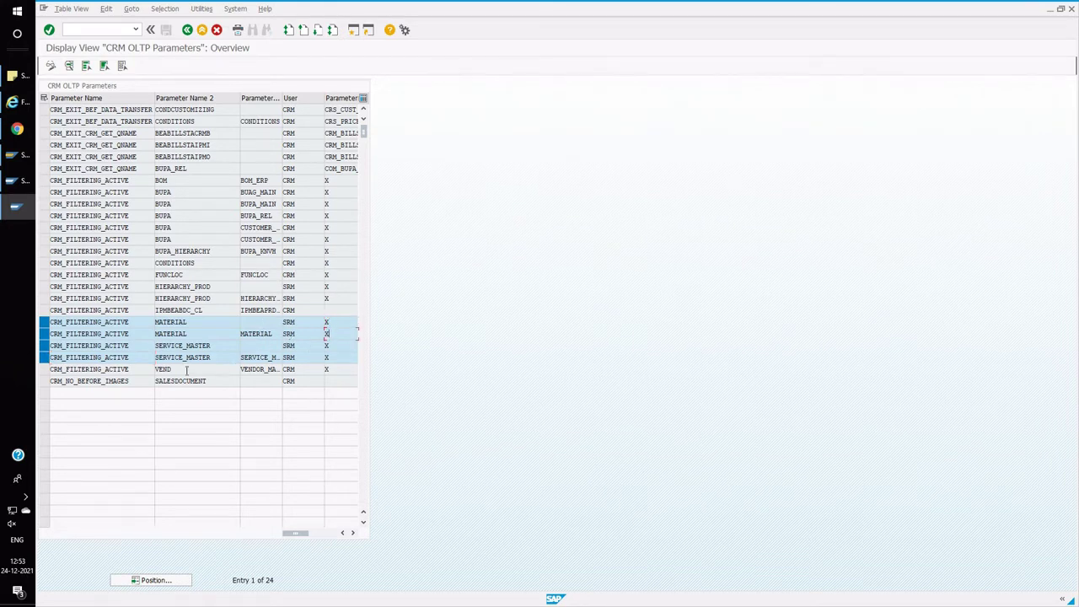
left_click(189, 34)
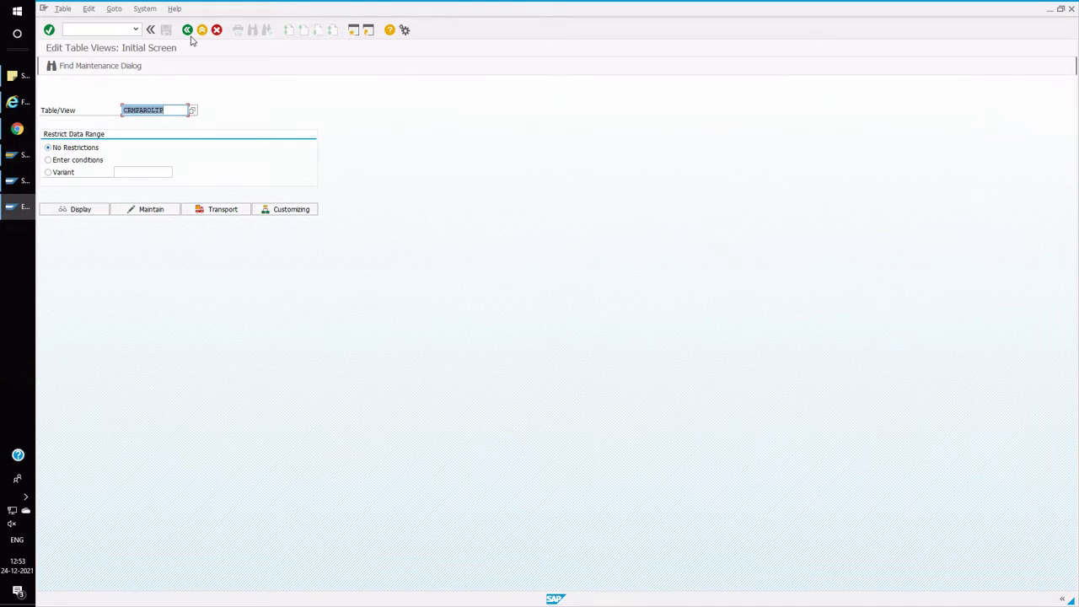
Leave the table view maintenance and open the selection screen for table TBE11 with transaction se16
left_click(189, 34)
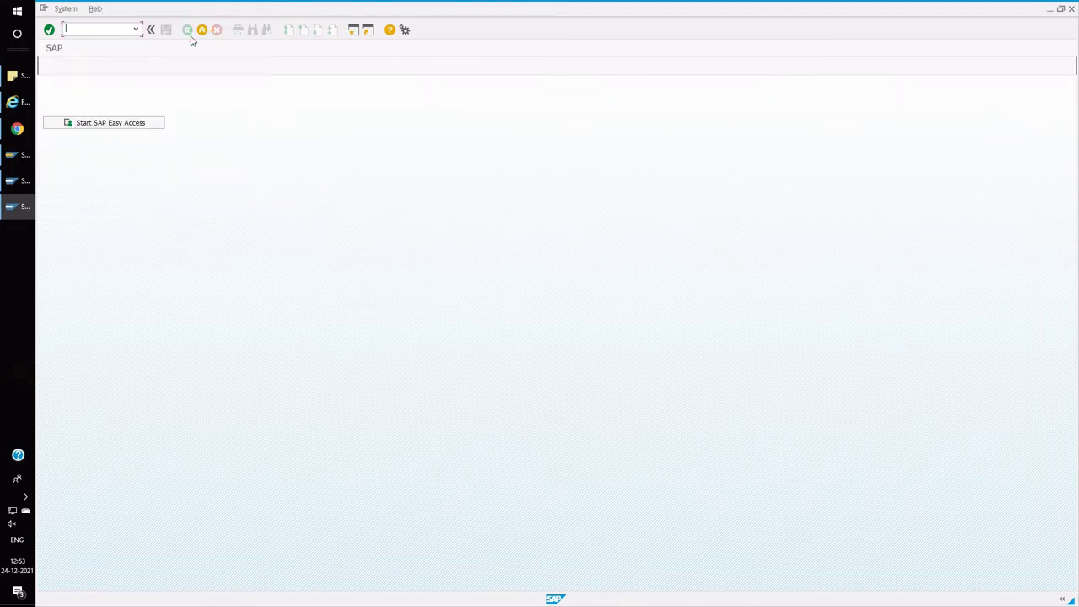
type("se16")
key("Return")
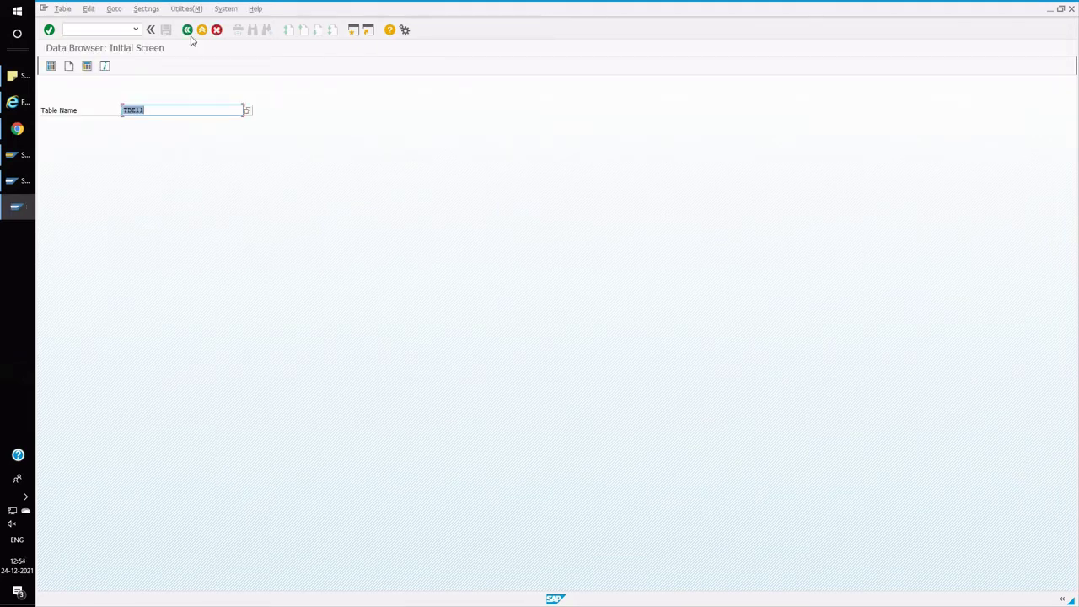
left_click(158, 111)
key("Return")
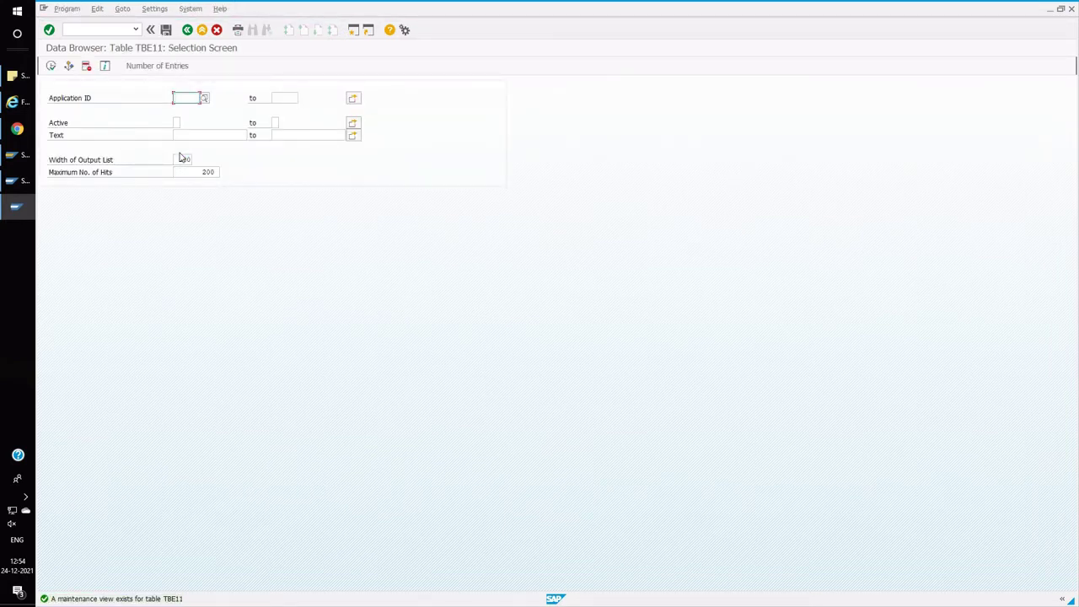
Display the TBE11 entry for application ID BC-MID, check its active flag and leave the data browser
type("bc-")
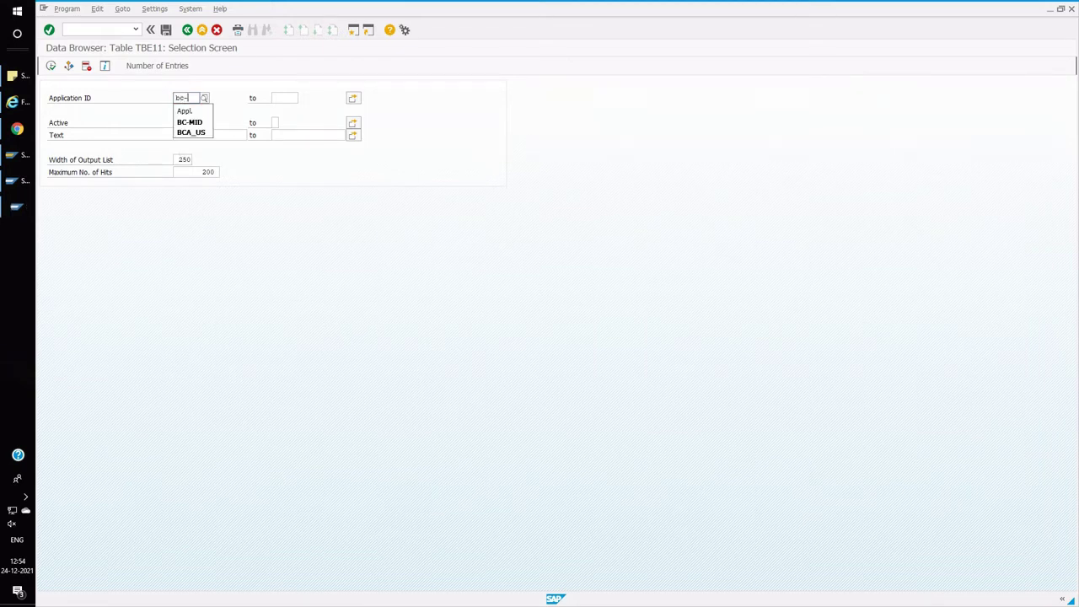
key("Down")
key("Return")
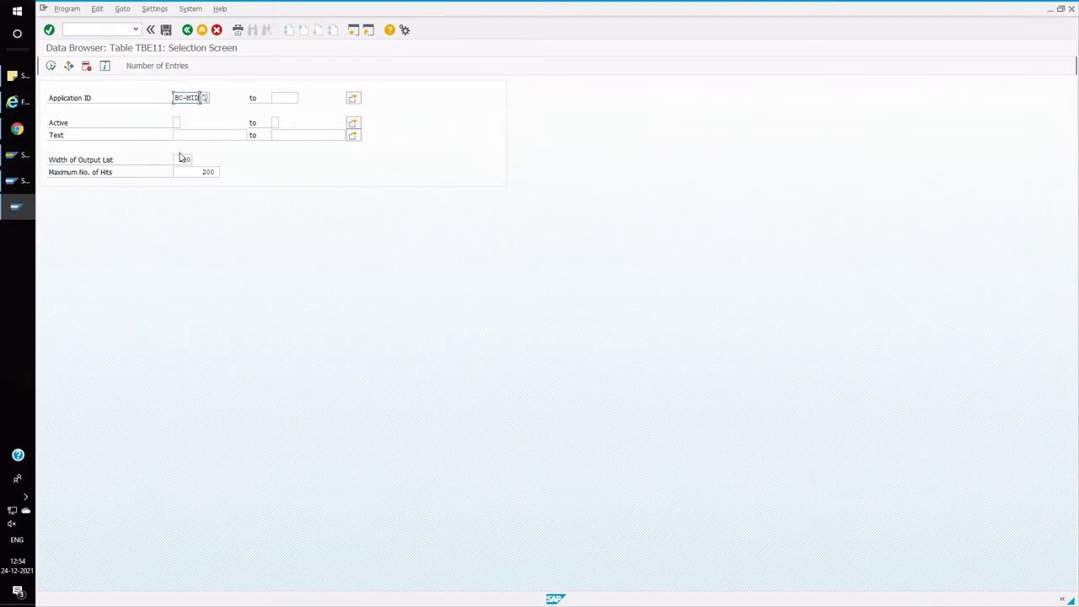
key("F8")
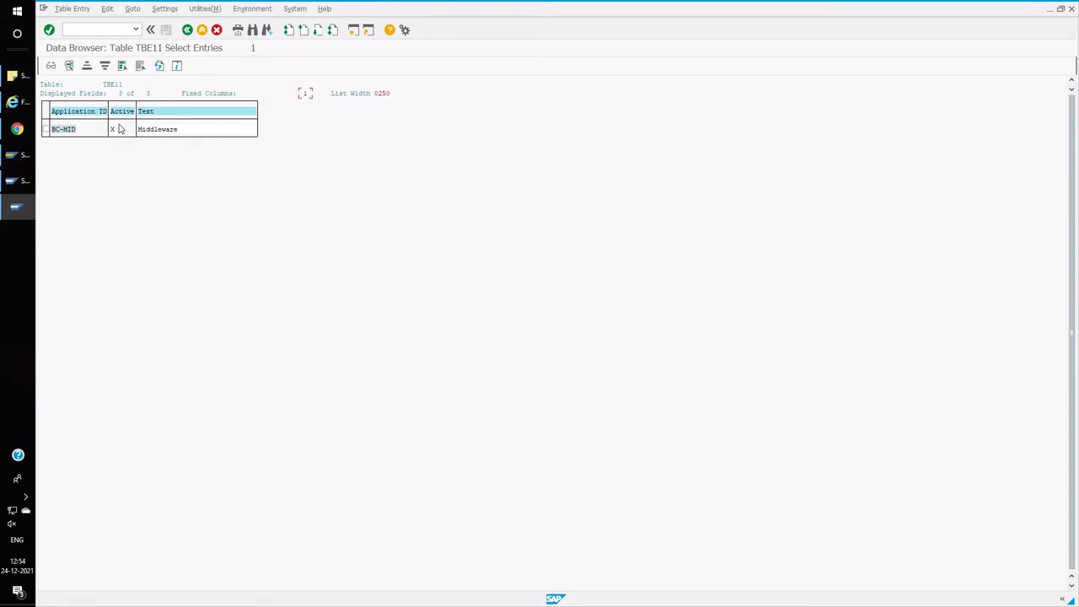
left_click(188, 30)
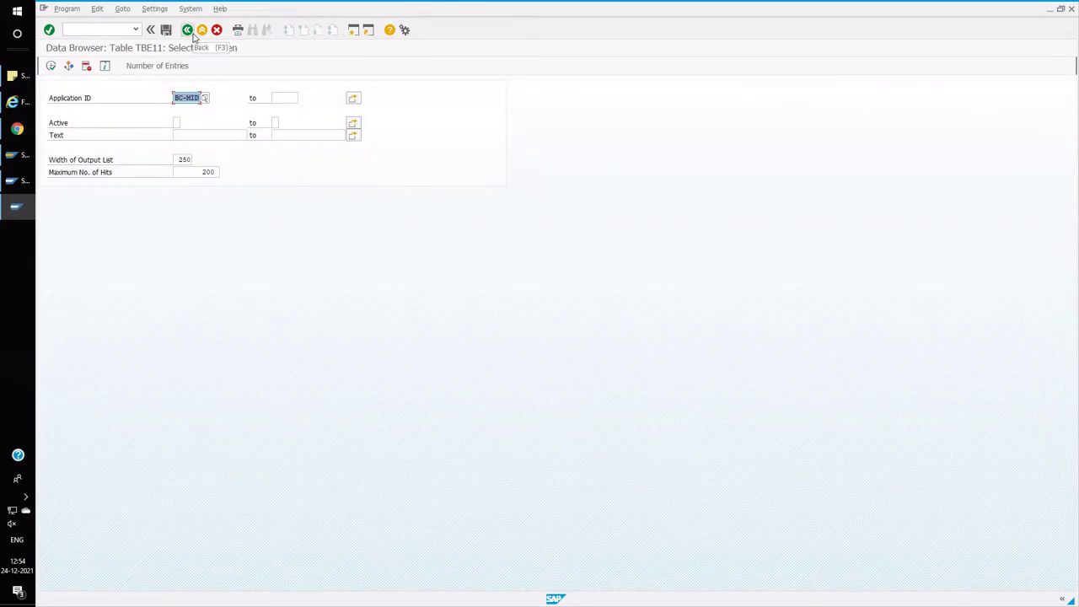
left_click(188, 31)
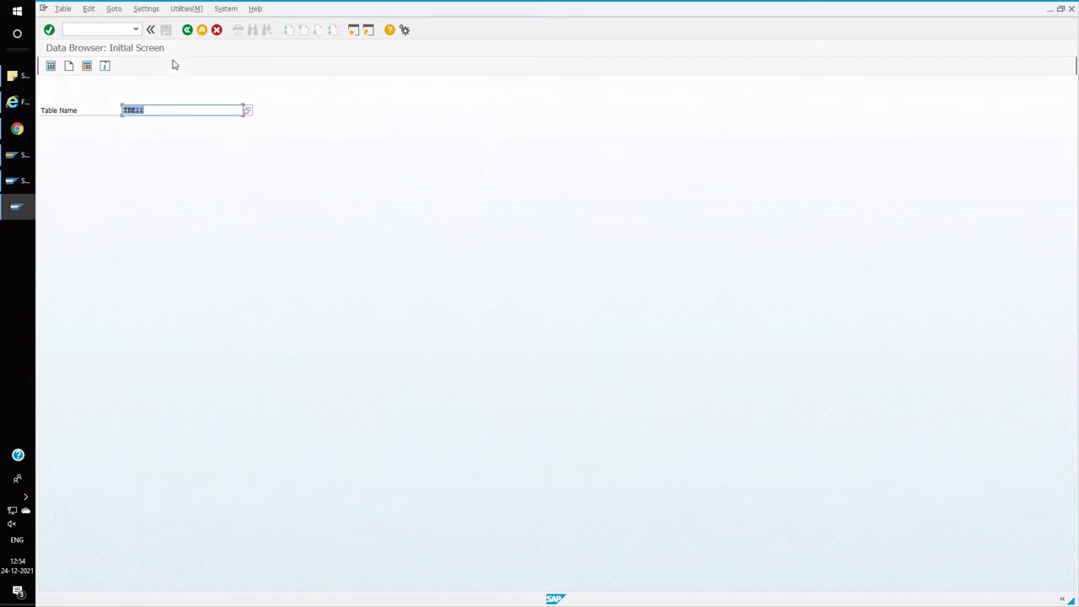
left_click(188, 31)
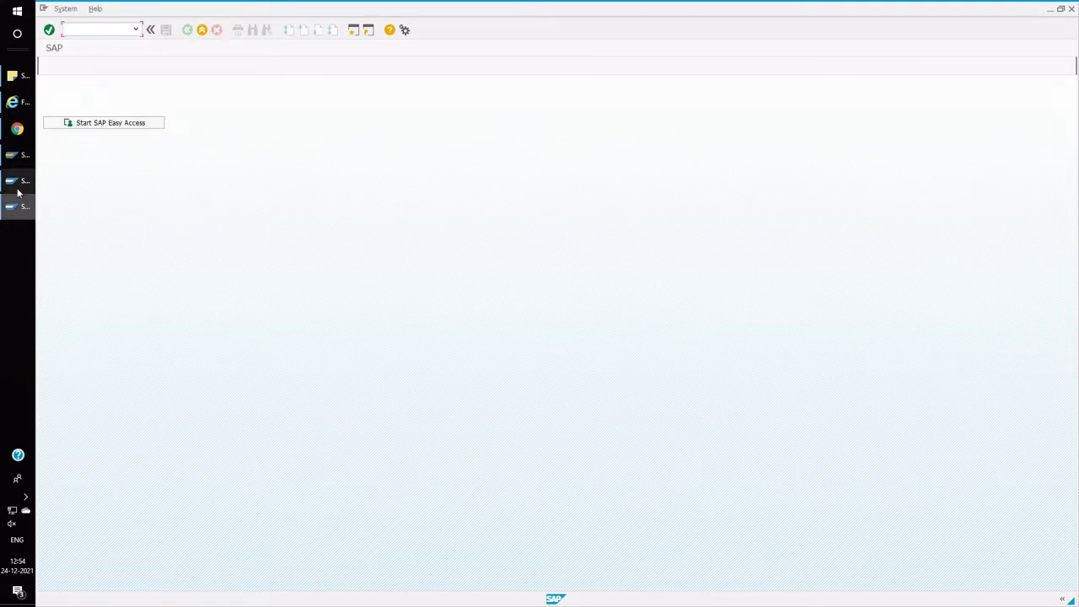
Switch to the other SAP session and start transaction bbp_product_settings
mouse_move(17, 187)
left_click(88, 169)
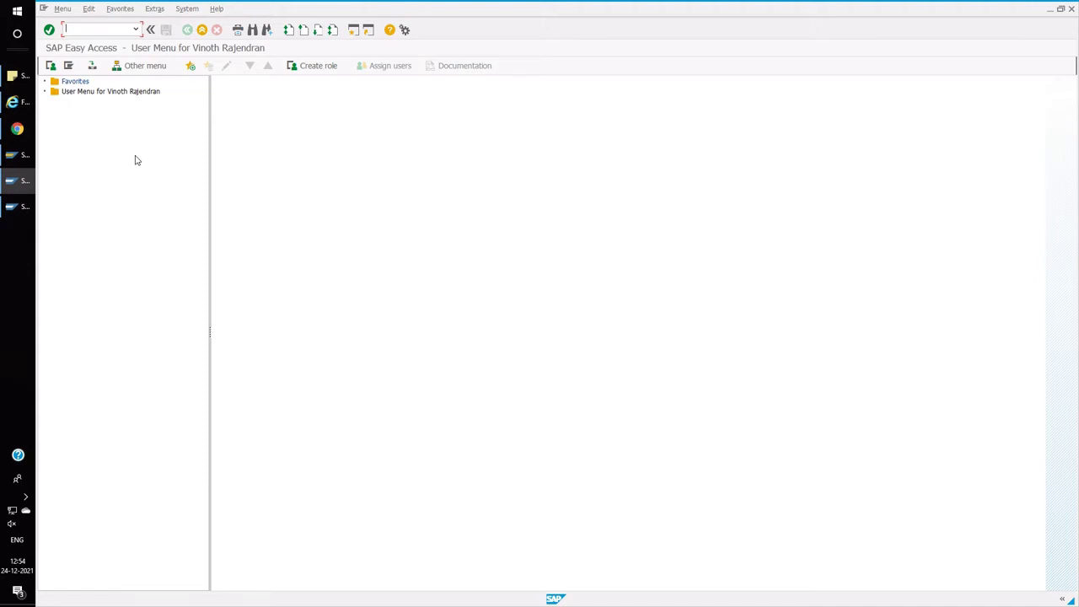
type("bbp")
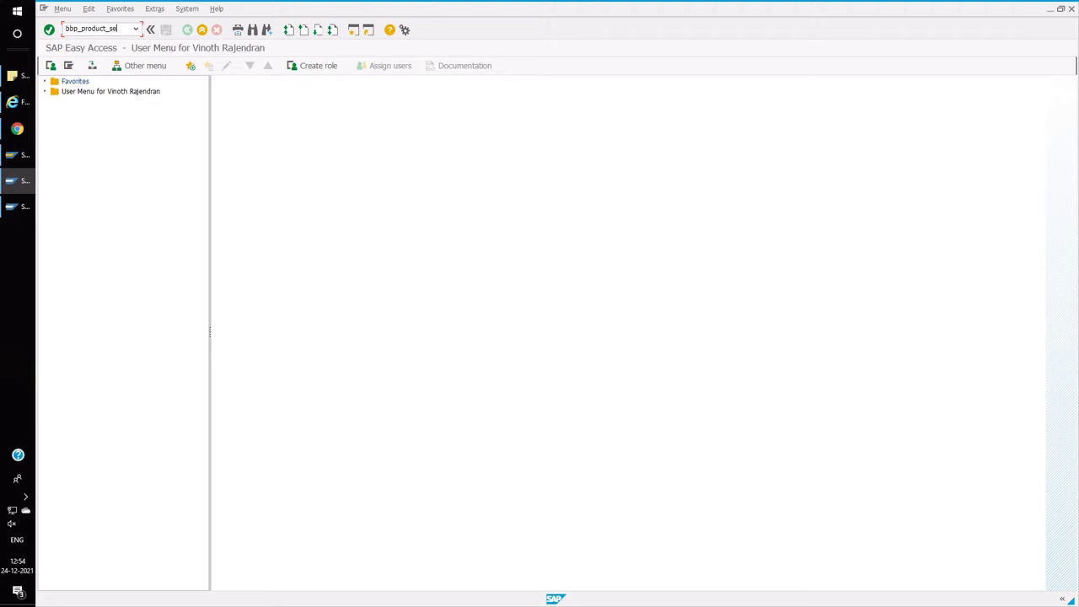
type("gs")
key("Return")
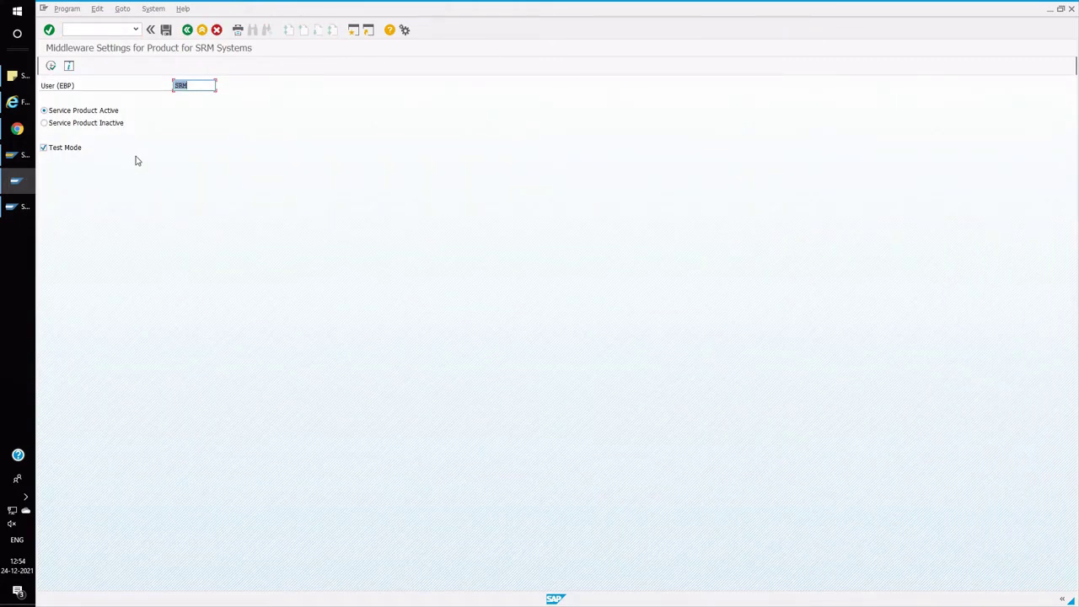
Run the middleware settings for user SRM in test mode with Service Product Active and examine the MATERIAL and DNL_CUST_PROD1 objects in the log
left_click(194, 87)
left_click(62, 153)
left_click(51, 66)
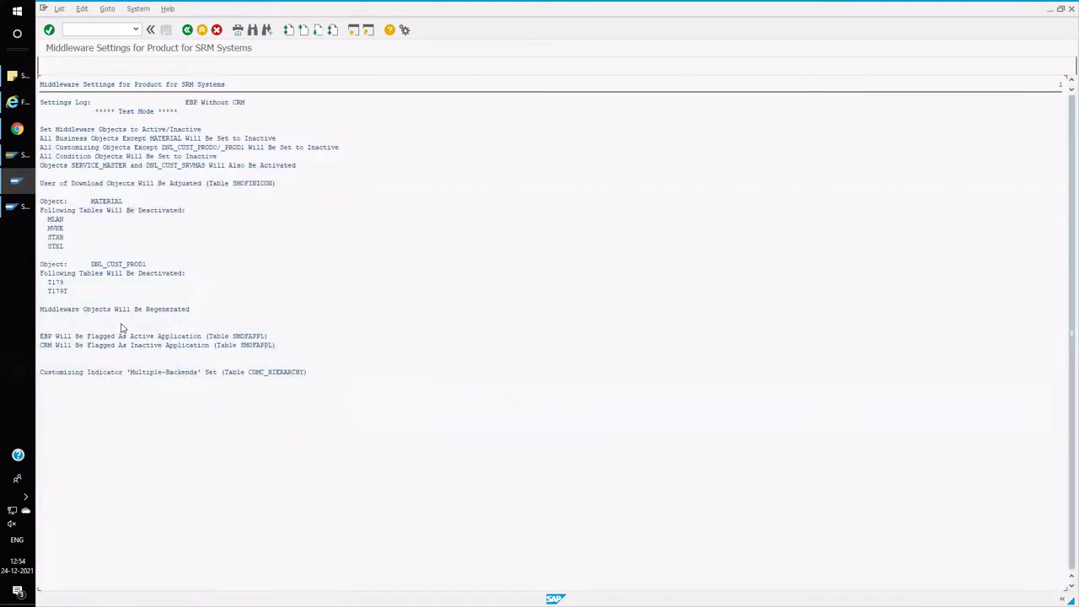
left_click(93, 264)
left_click(93, 202)
left_click(187, 29)
Run the middleware settings with Service Product Inactive, then leave the log and the transaction
left_click(73, 125)
left_click(51, 66)
left_click(188, 30)
left_click(187, 30)
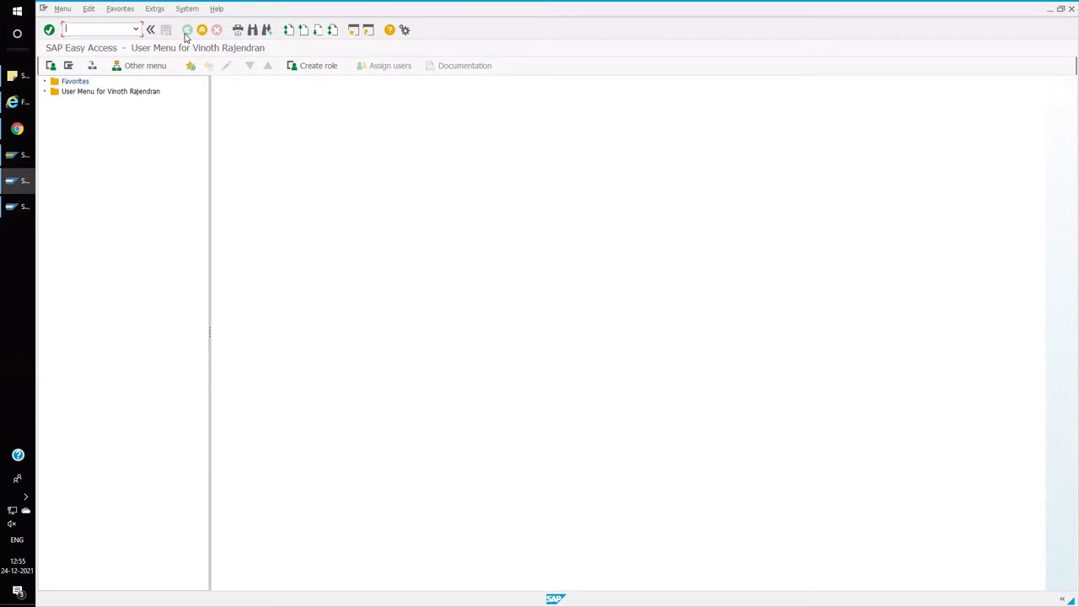
Start transaction snro and select the number range object RRSEQ_AC for queue AC_EXTRACT
type("snro")
key("Return")
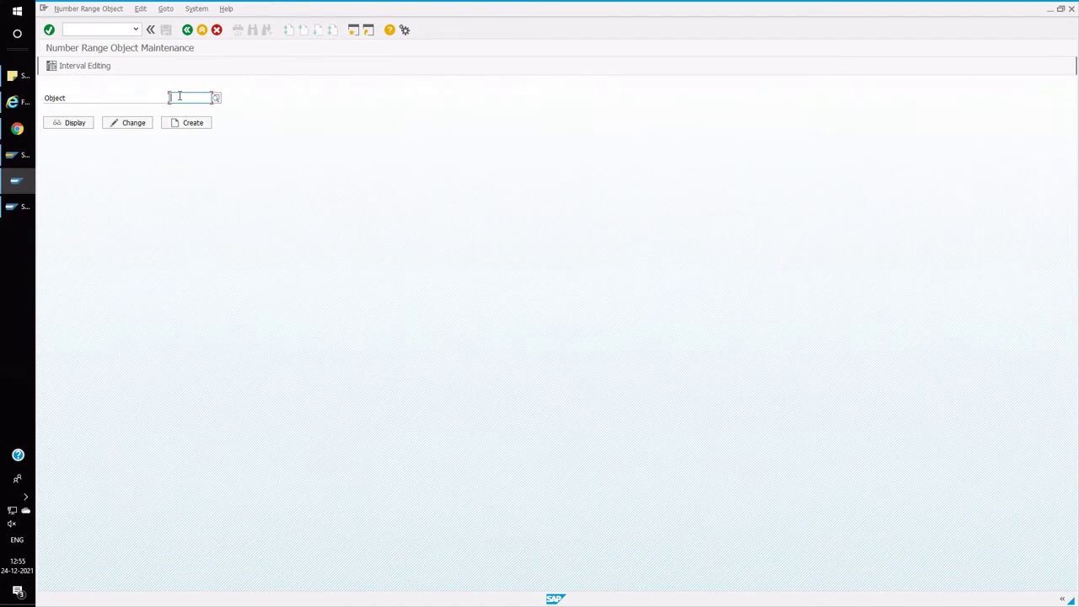
type("z")
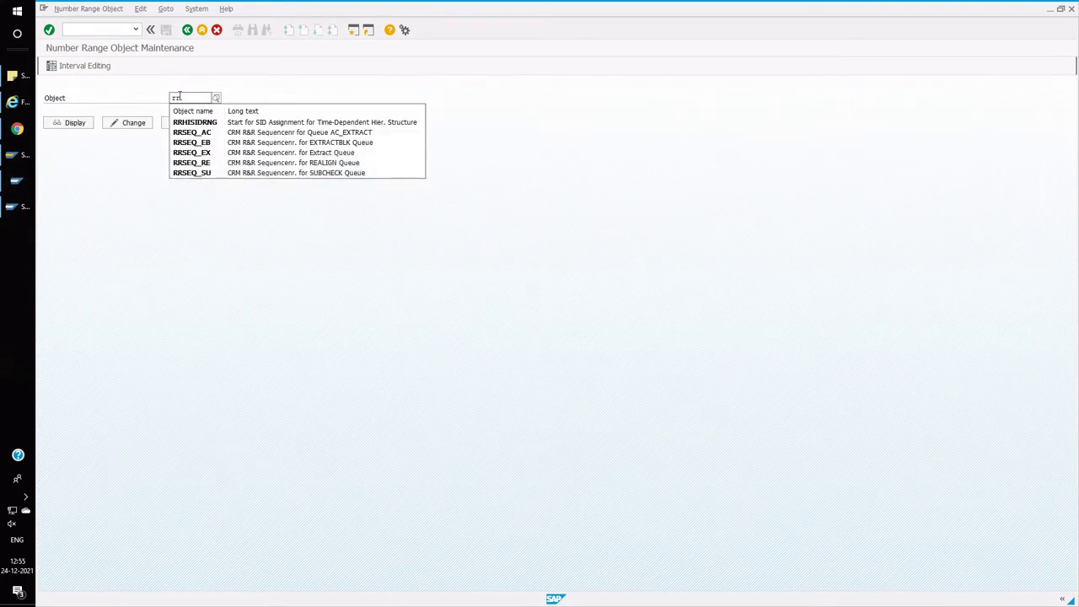
key("Down")
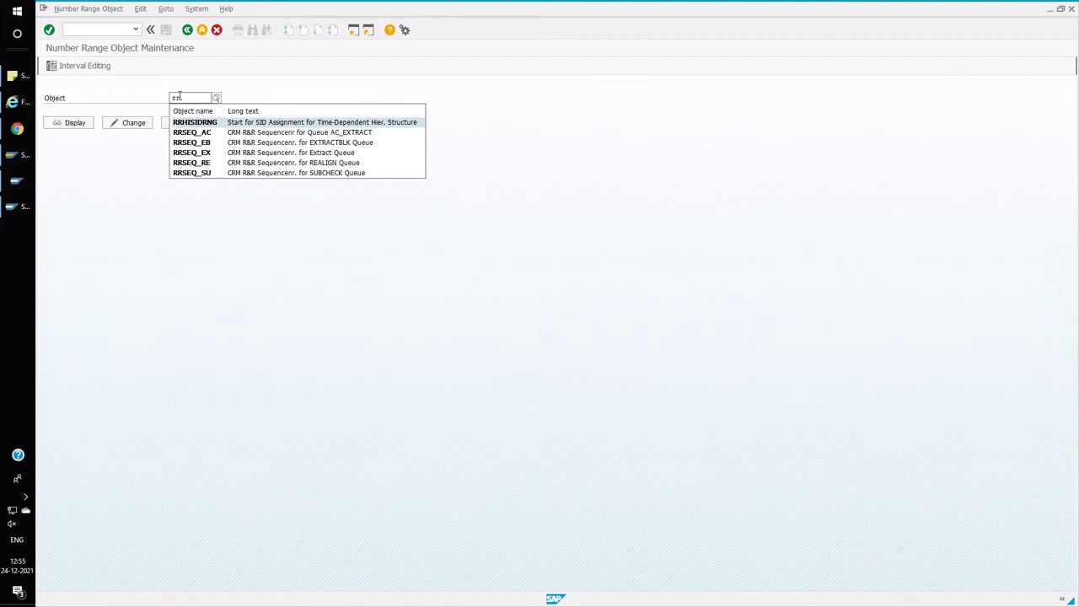
key("Down")
key("Down")
key("Down")
key("Down")
key("Down")
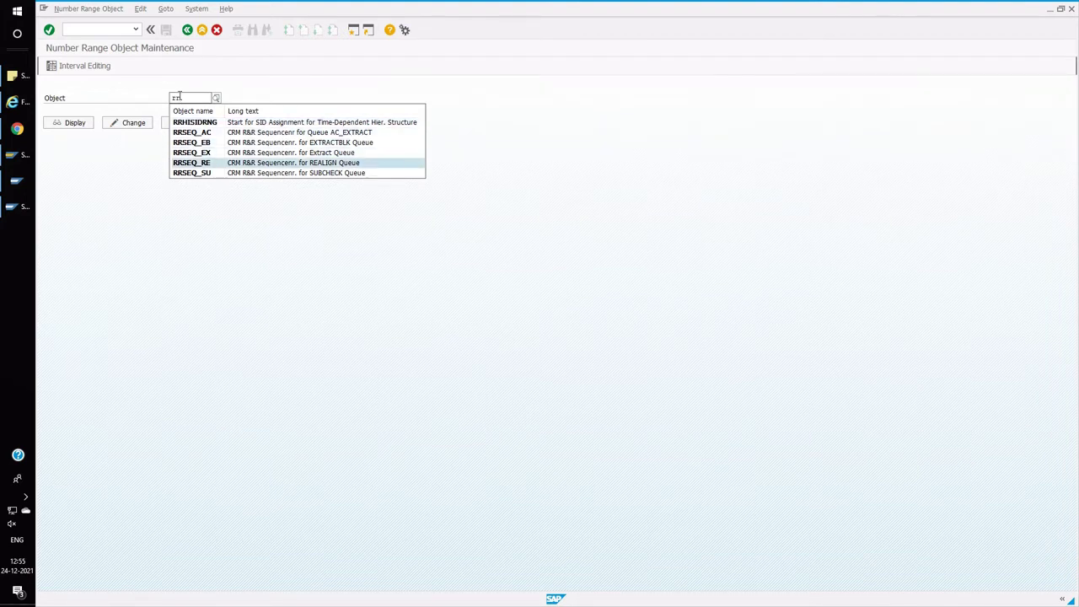
key("Up")
key("Up")
key("Up")
key("Up")
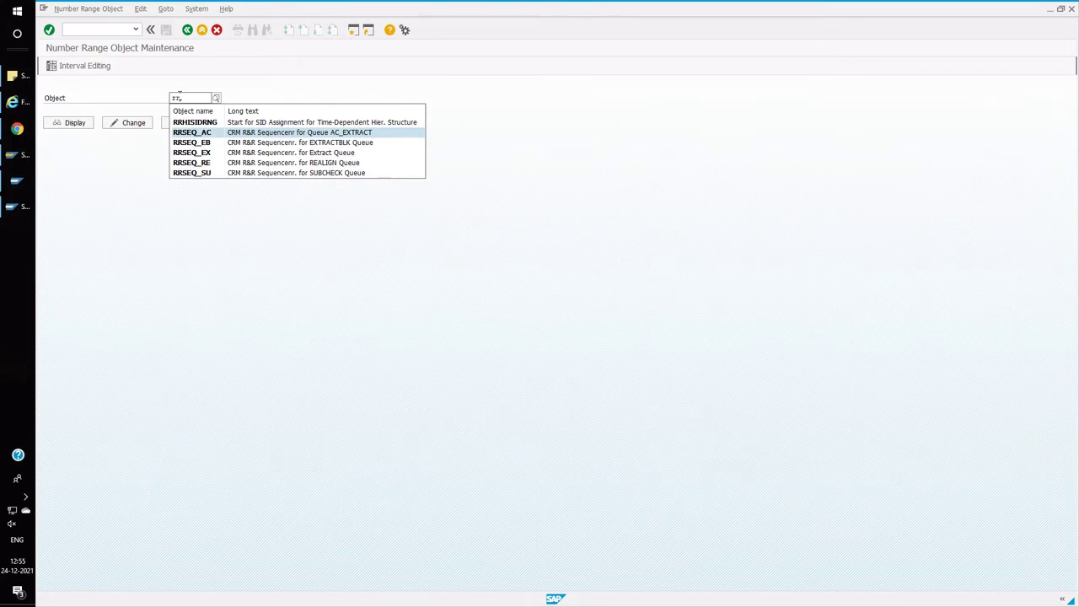
key("Return")
Display number range object RRSEQ_AC, check its maintained intervals and return to the object entry screen
left_click(77, 123)
left_click(83, 71)
left_click(84, 112)
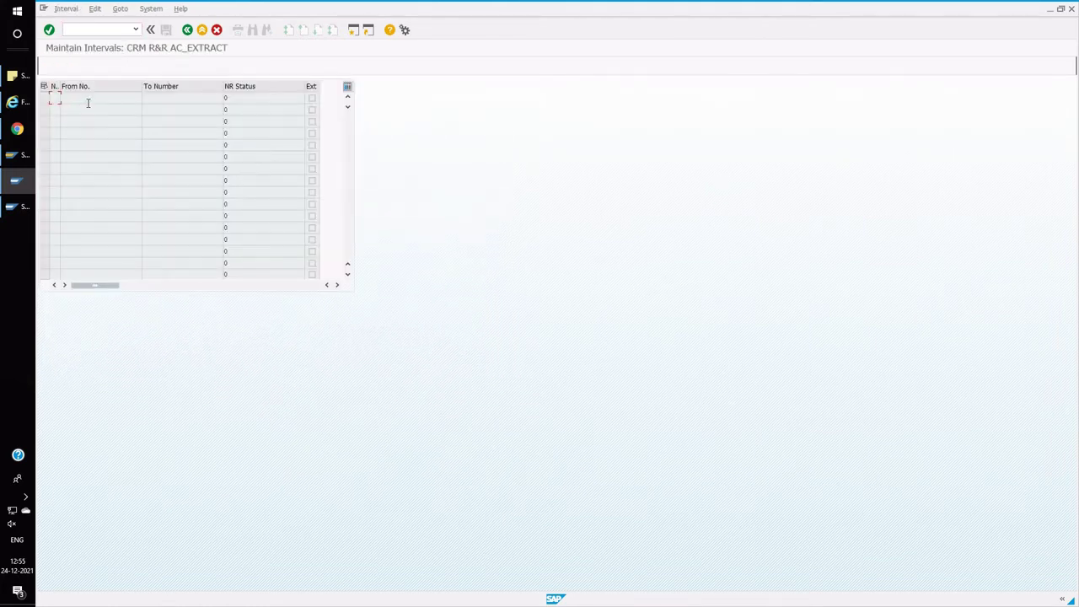
left_click(187, 29)
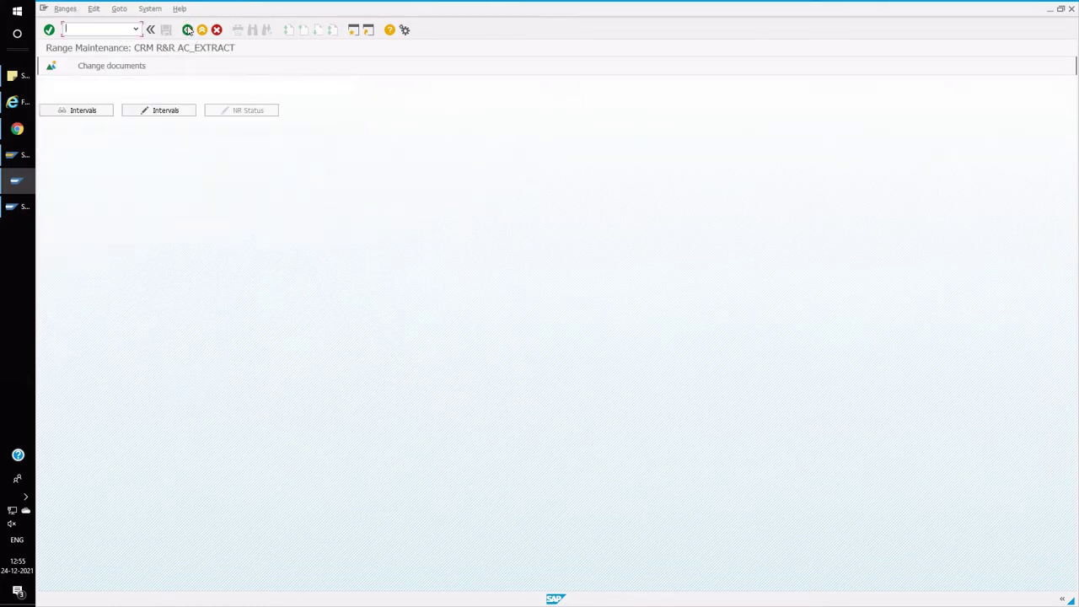
left_click(187, 30)
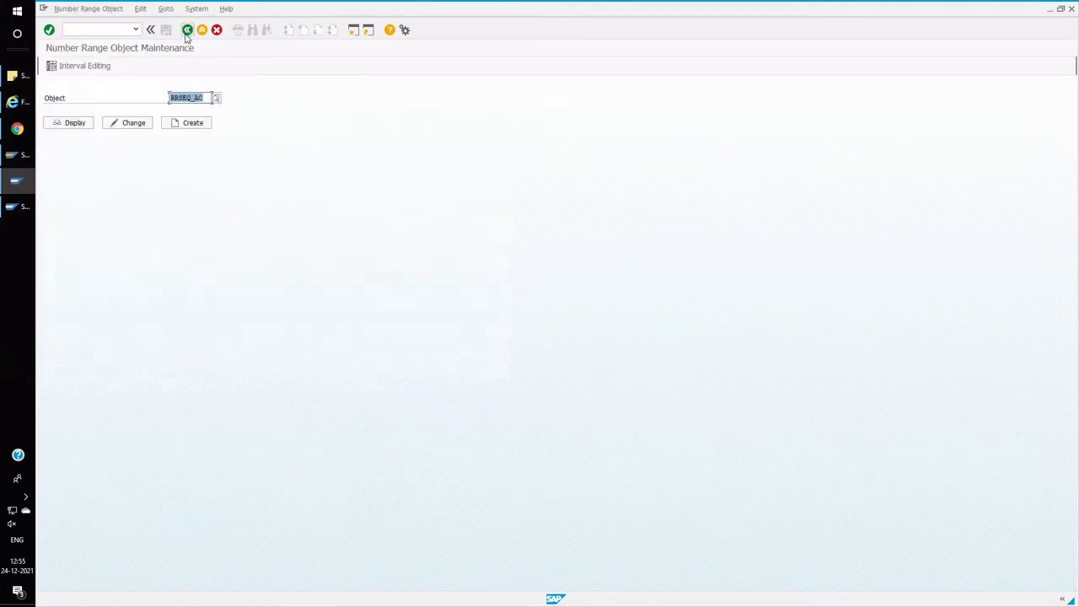
Display number range object RRSEQ_EB, check its intervals and leave number range maintenance
left_click(175, 96)
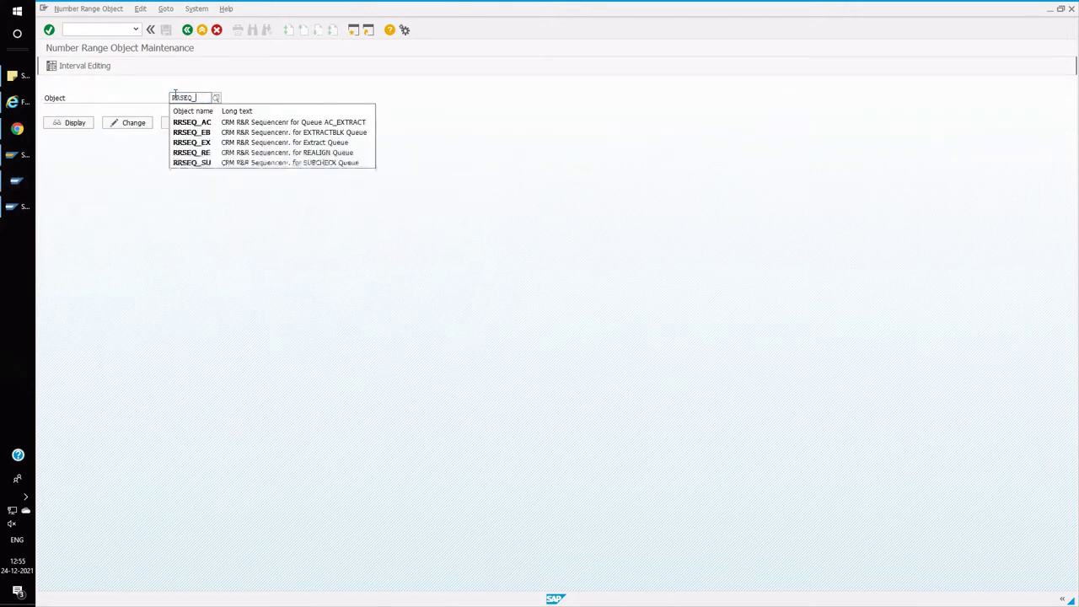
left_click(189, 135)
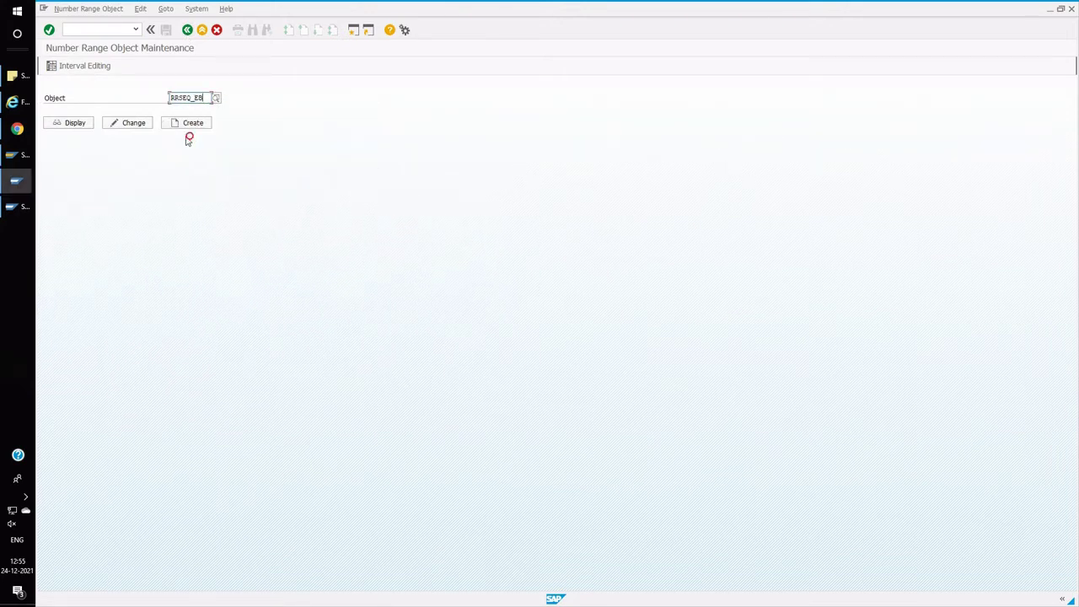
left_click(78, 122)
left_click(84, 65)
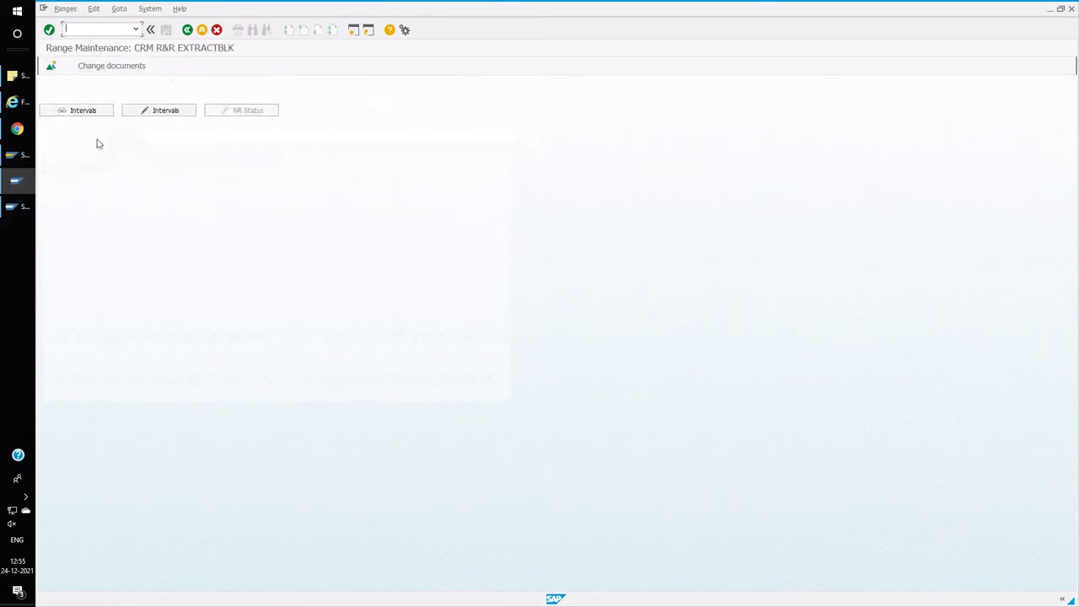
left_click(107, 109)
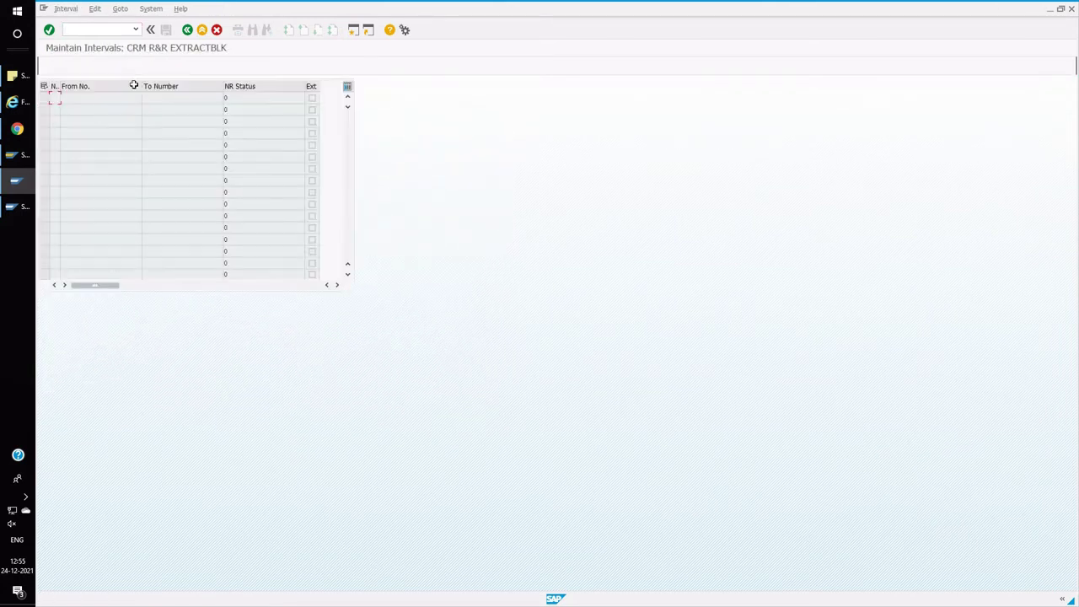
left_click(189, 31)
left_click(189, 30)
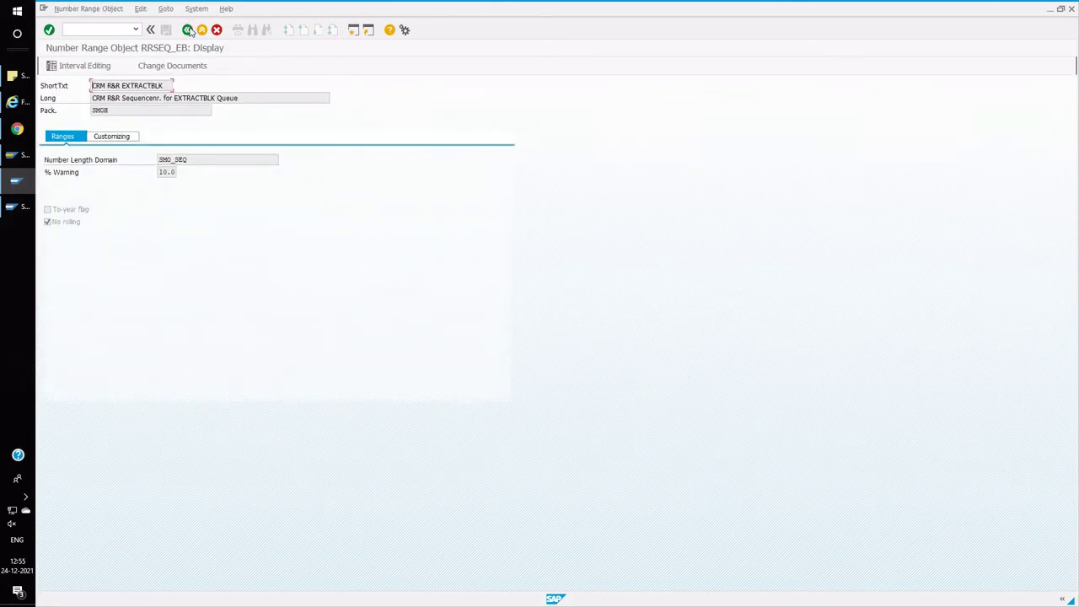
left_click(189, 30)
left_click(189, 31)
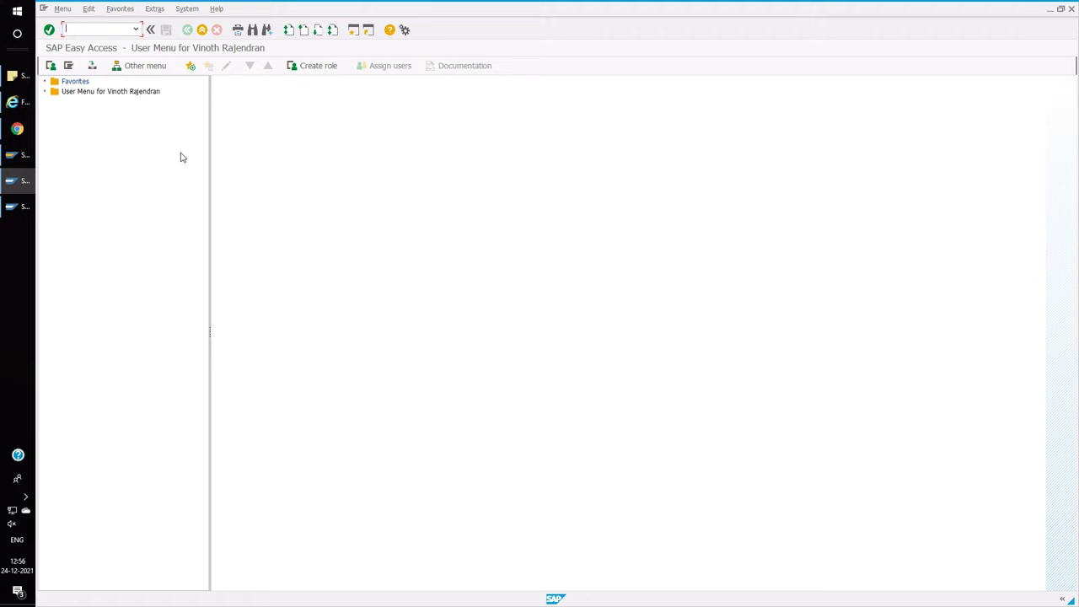
Start transaction comcprformat, check the product ID length and conversion settings, and leave the view
type("d")
type("rmat")
key("Return")
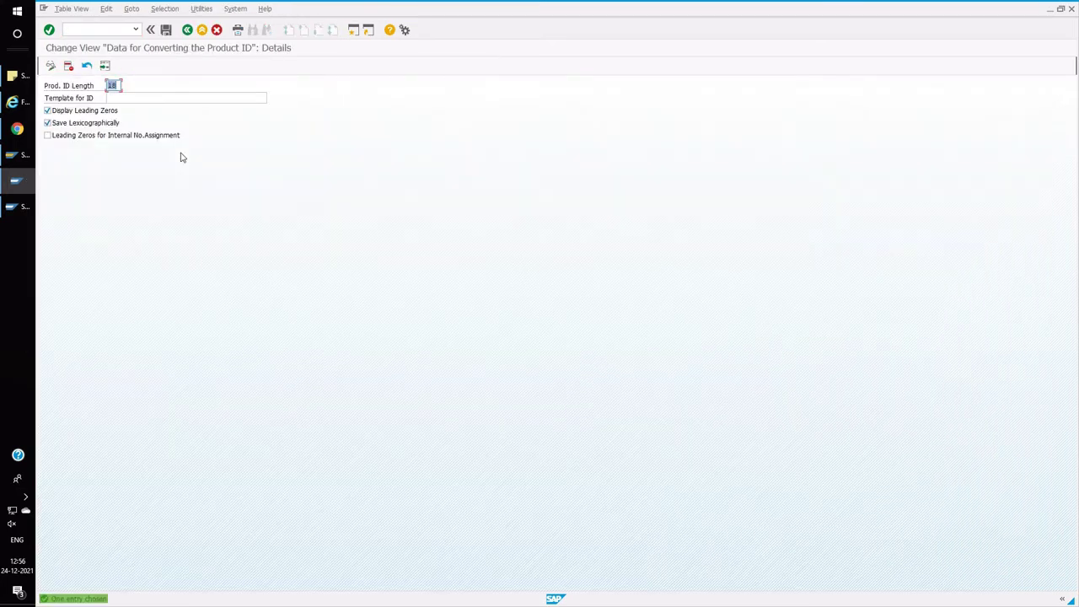
left_click(110, 85)
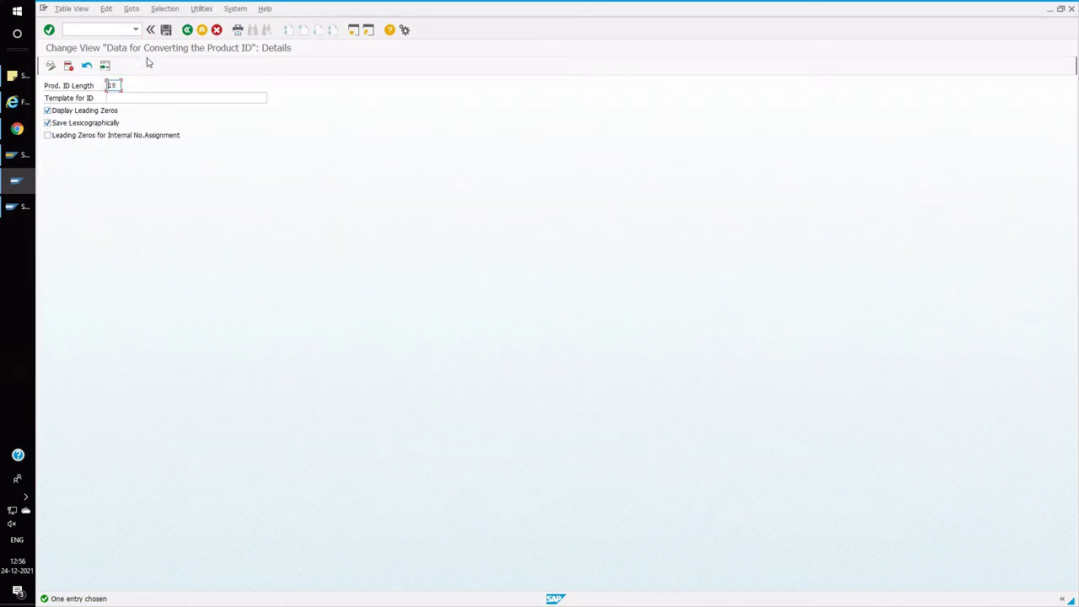
left_click(187, 30)
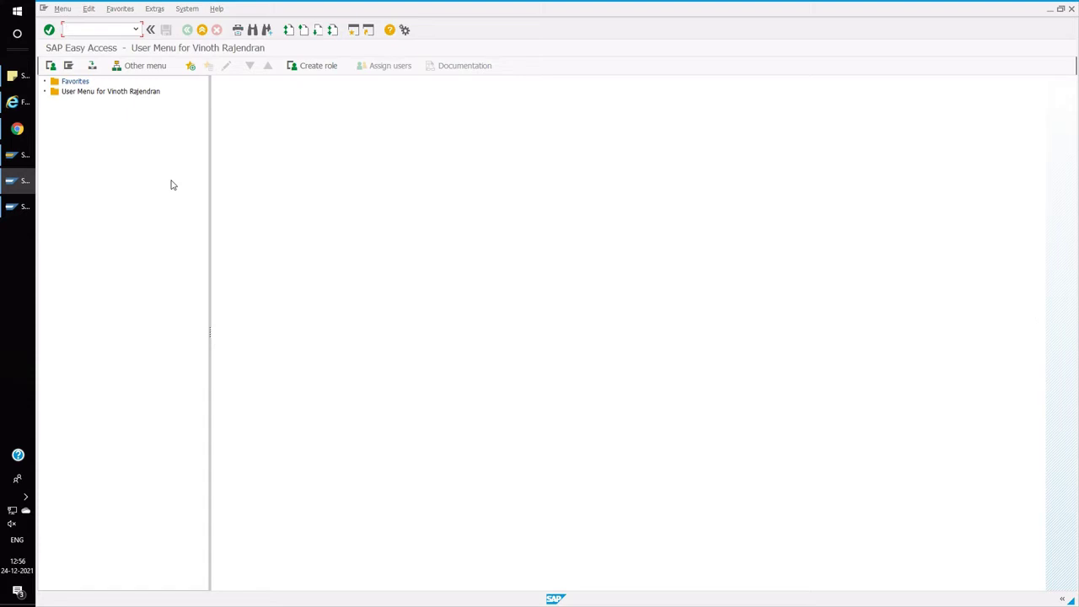
Start transaction smoggen and generate the services for BDoc type PRODUCT_MAT
type("smoggen")
key("Return")
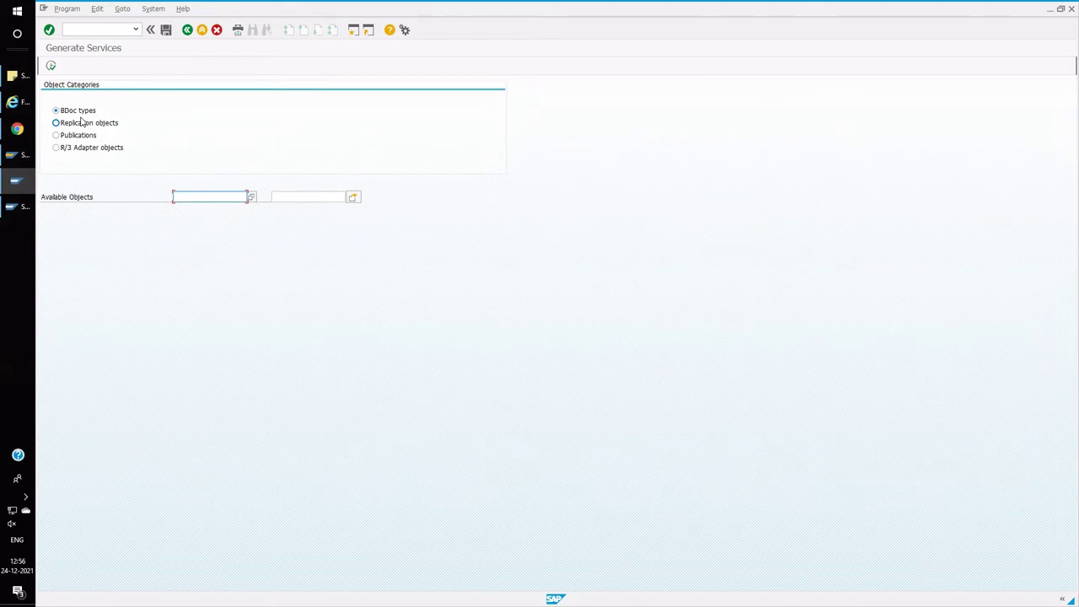
left_click(250, 199)
double_click(97, 192)
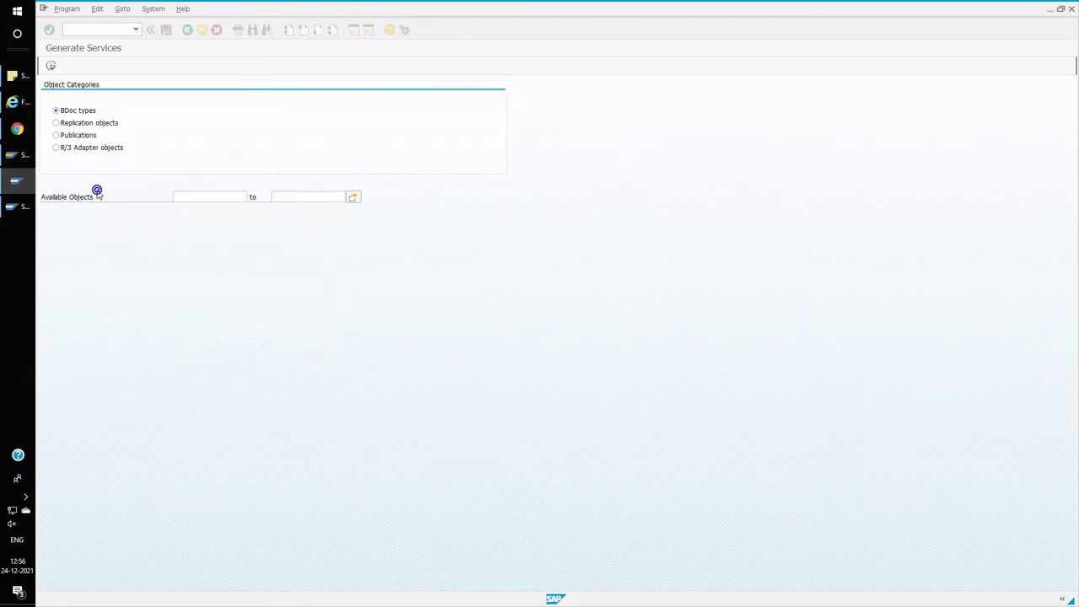
left_click(51, 68)
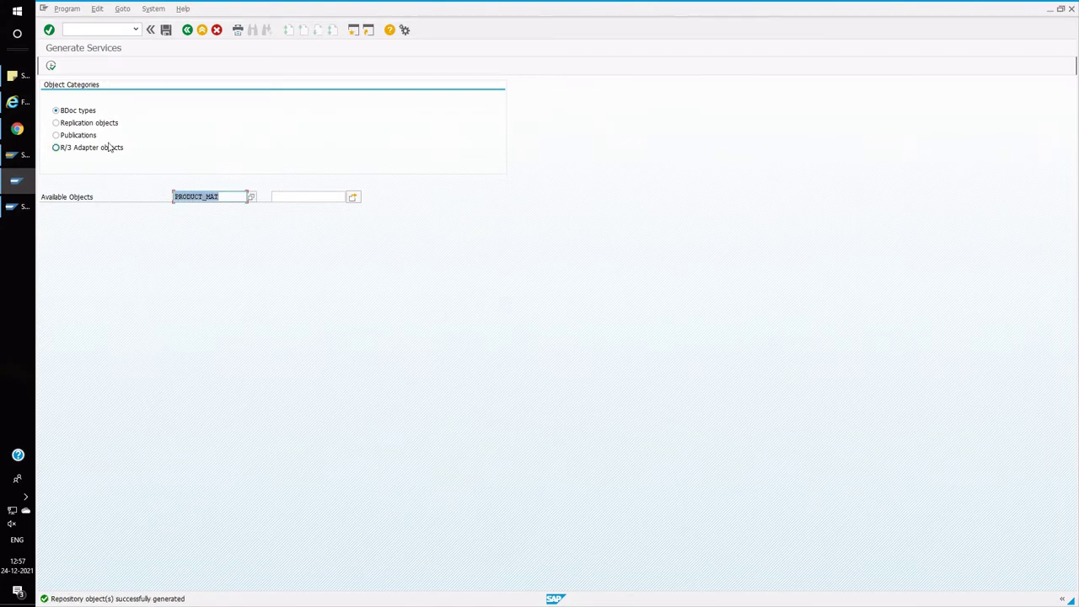
Generate the services for BDoc type PRODUCT_SRV and leave the transaction
left_click(251, 197)
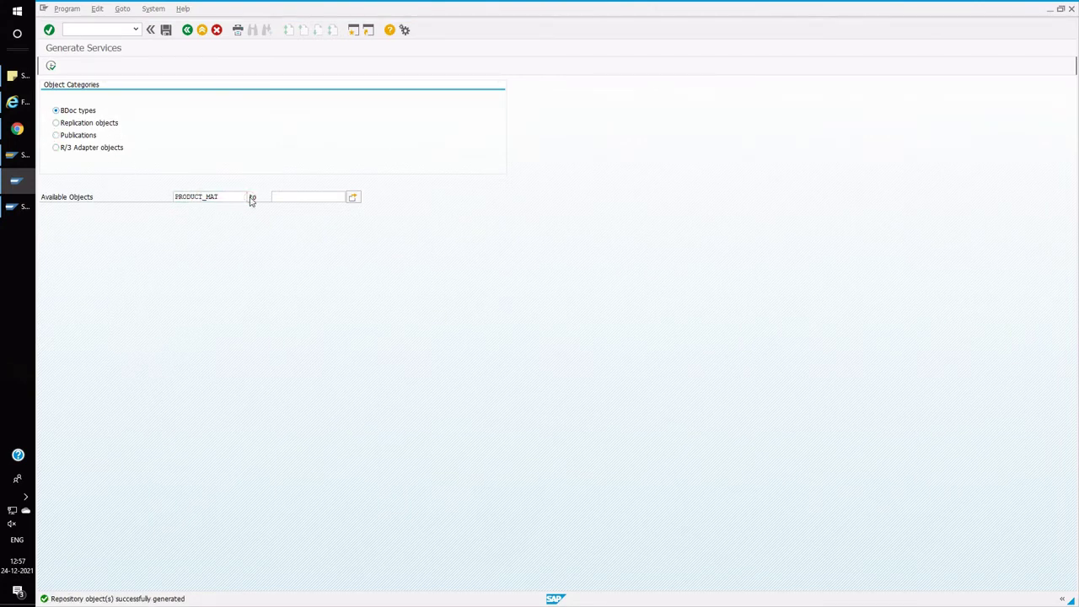
double_click(112, 200)
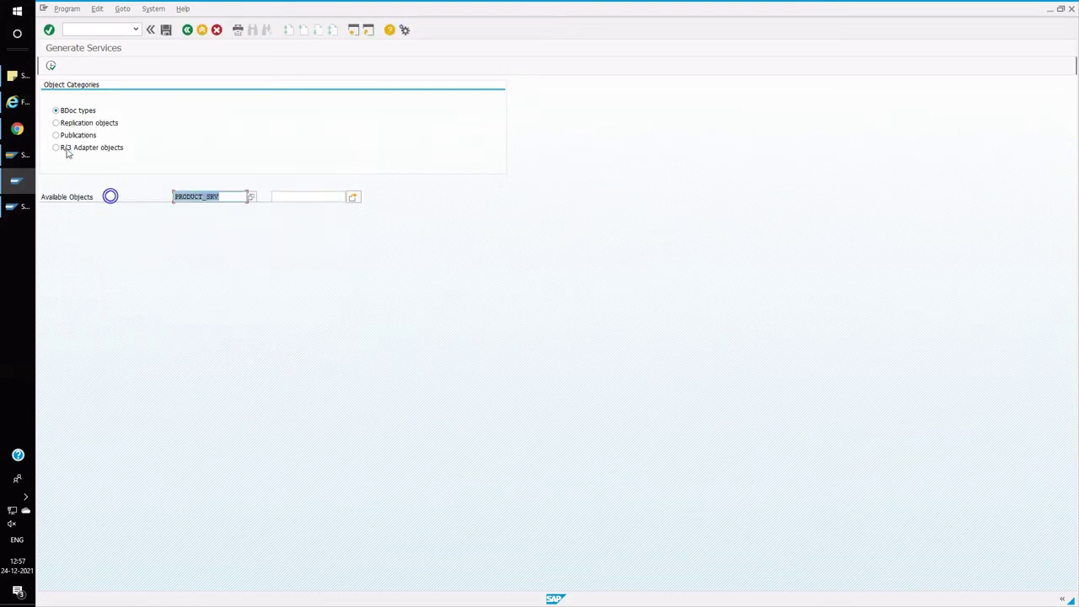
left_click(51, 65)
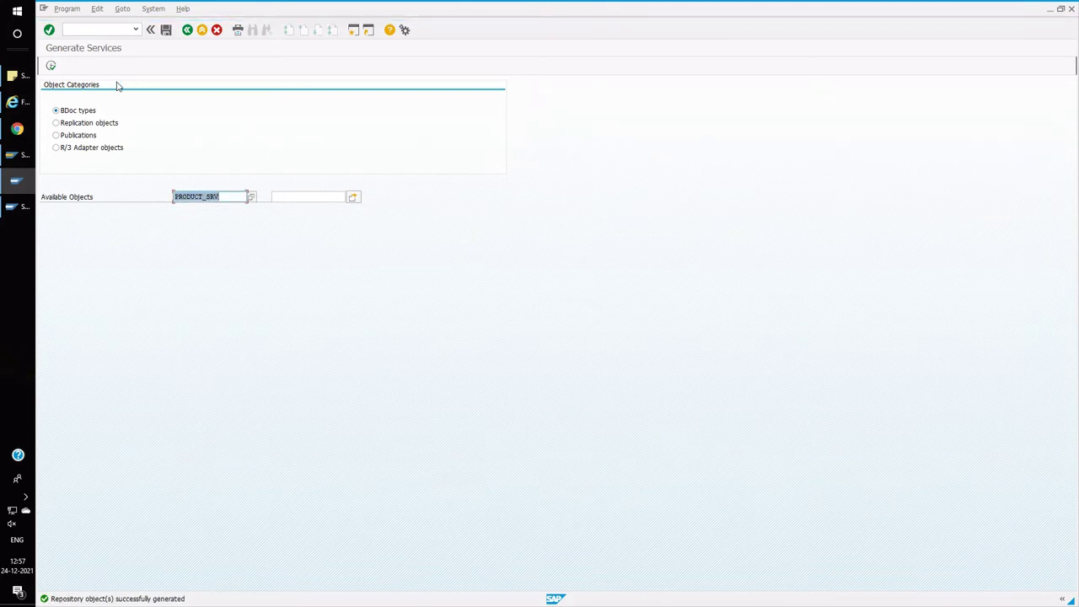
left_click(187, 32)
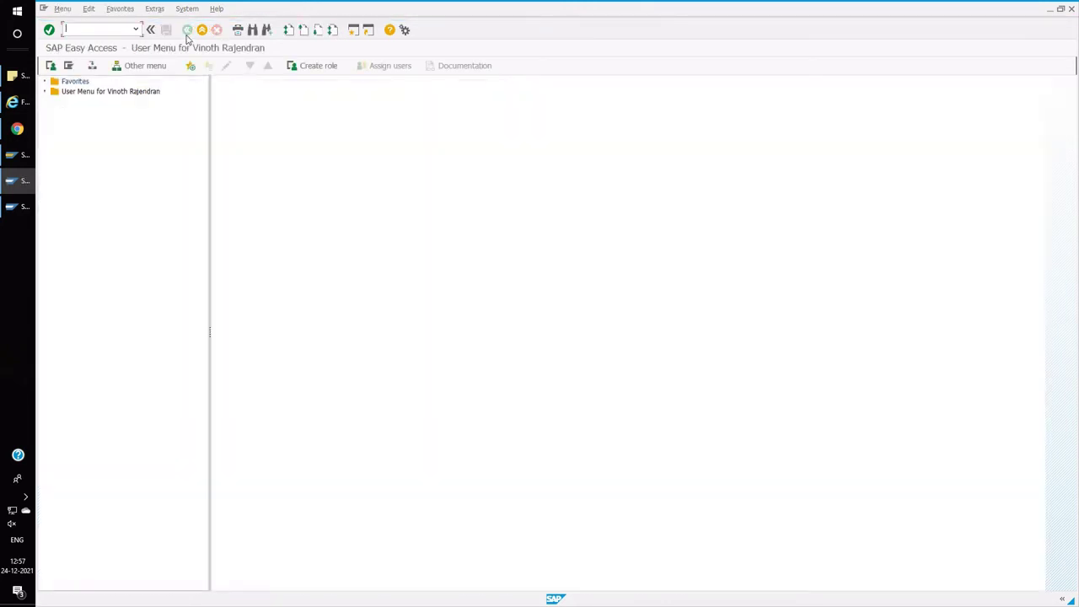
Start transaction SMOEAC and list the objects of type Site in the Administration Console
left_click(135, 30)
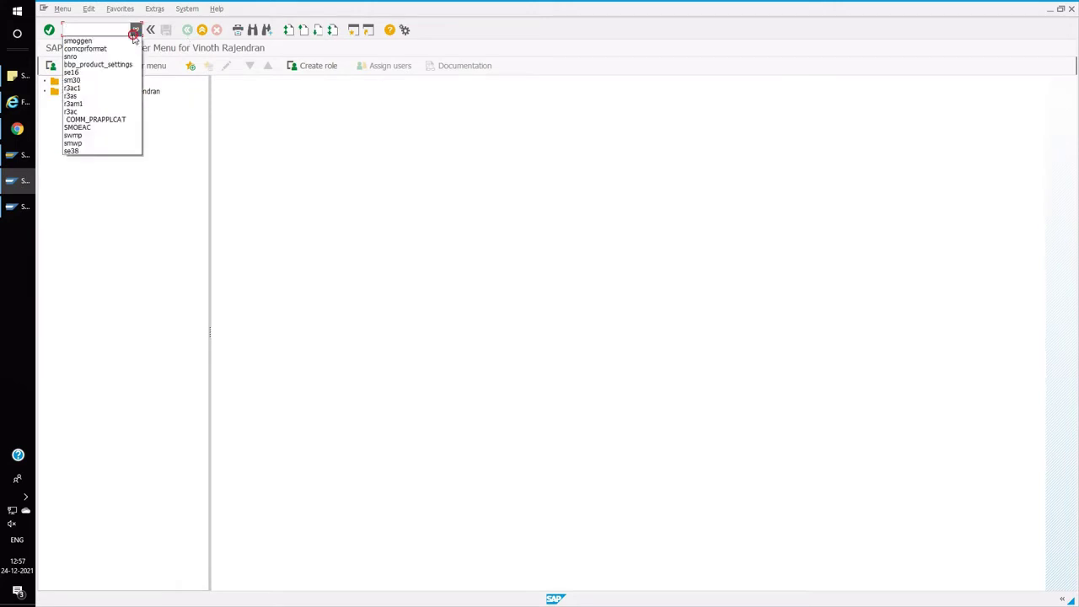
left_click(78, 127)
key("Return")
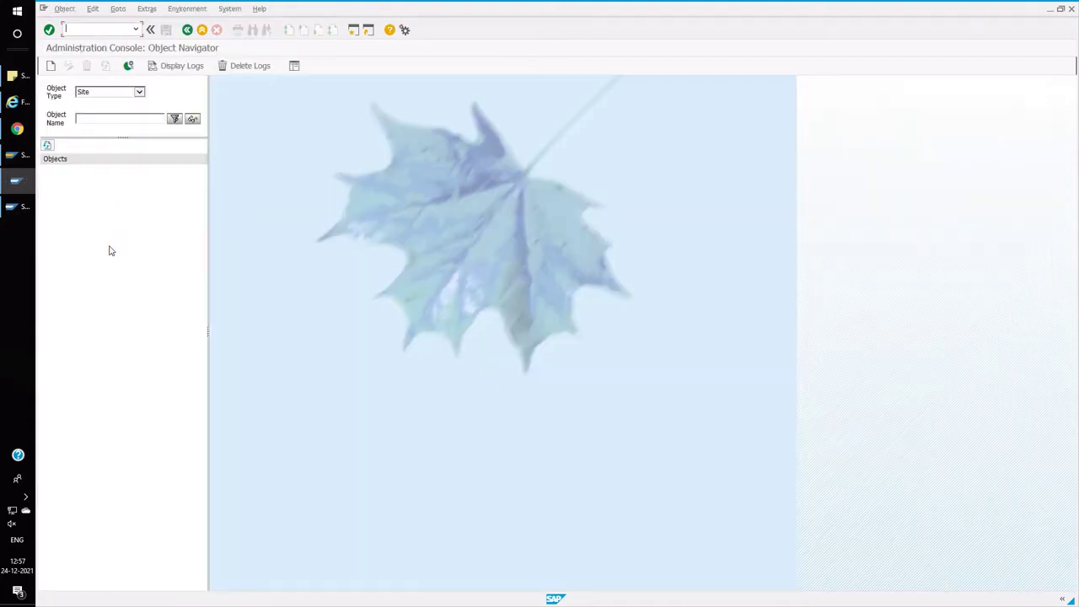
left_click(139, 93)
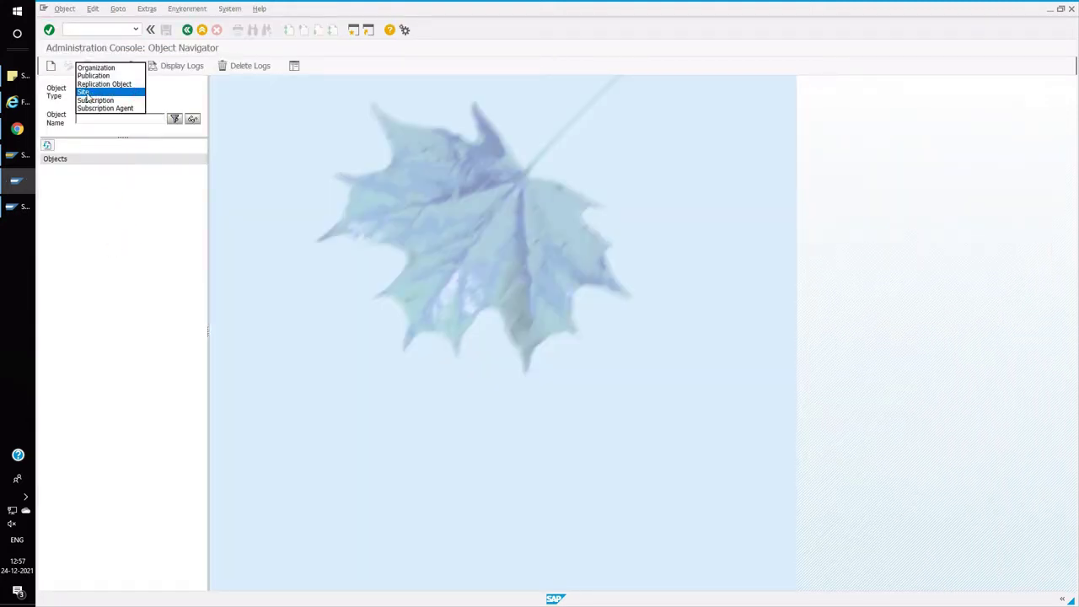
left_click(87, 95)
left_click(192, 120)
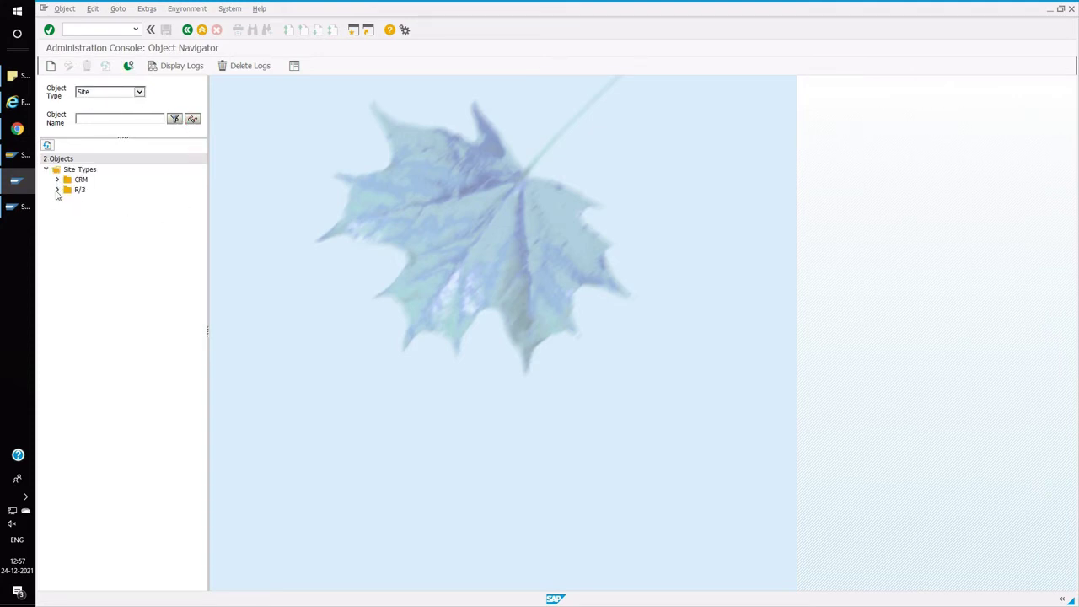
Open the SRM site under CRM and examine the RFC destination, R/3 release and logical system in its site attributes
left_click(56, 180)
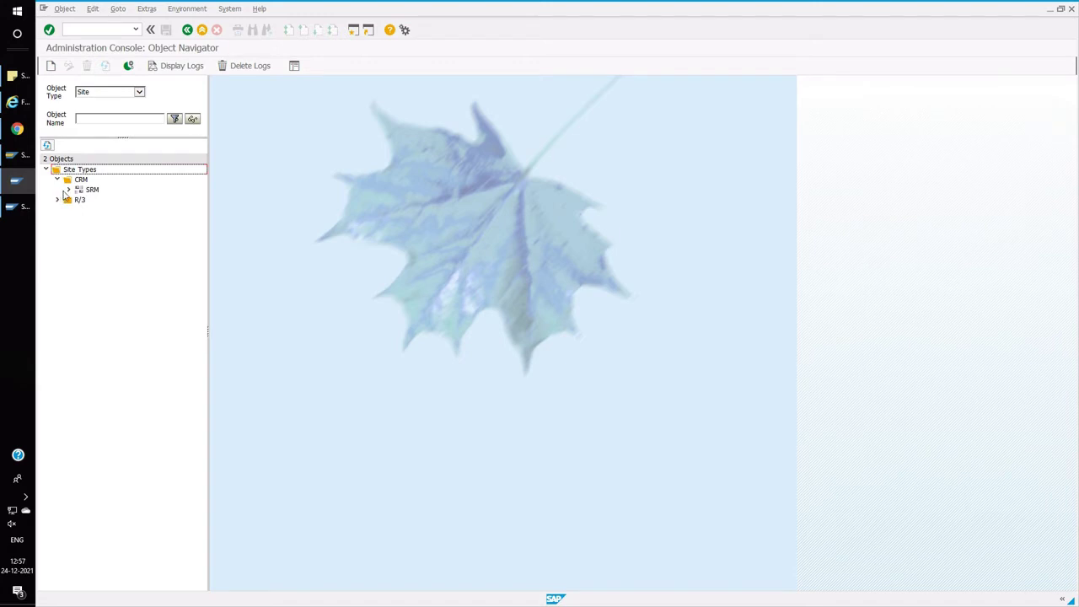
left_click(88, 189)
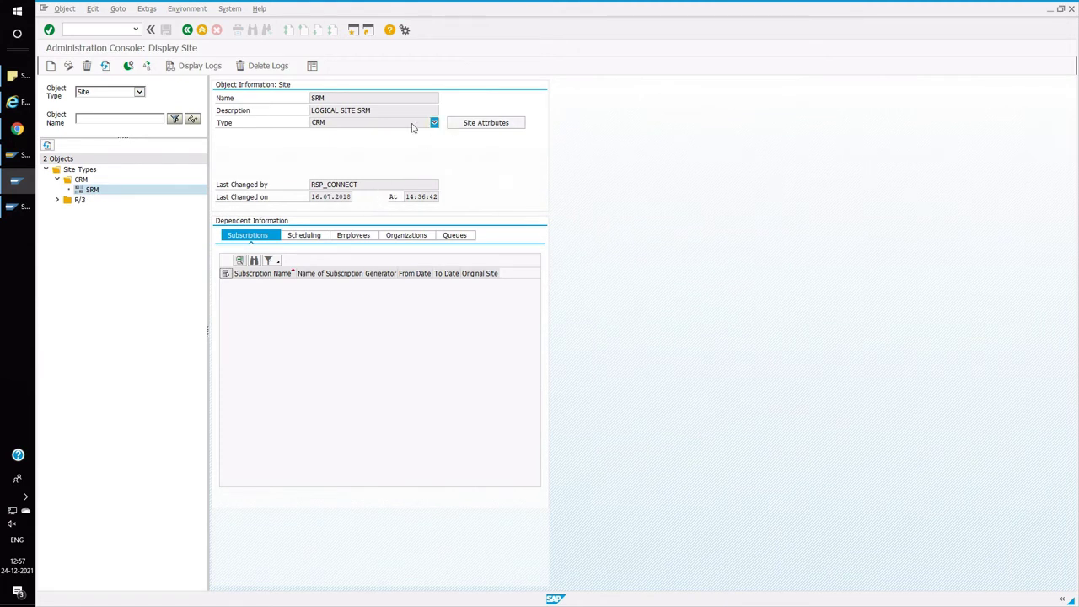
left_click(470, 124)
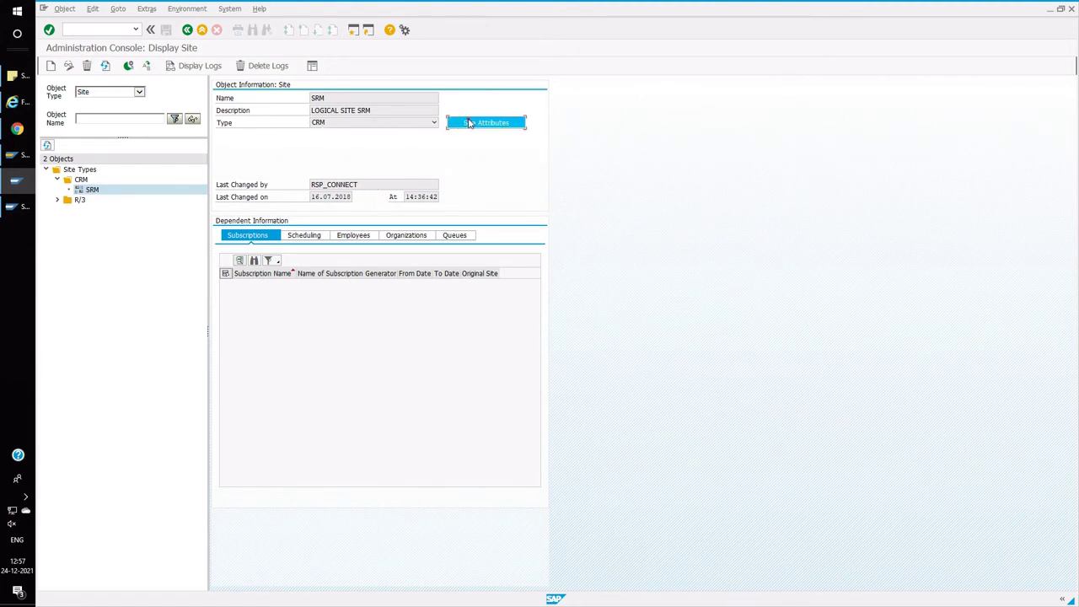
left_click_drag(291, 177, 233, 182)
left_click(234, 184)
left_click(237, 215)
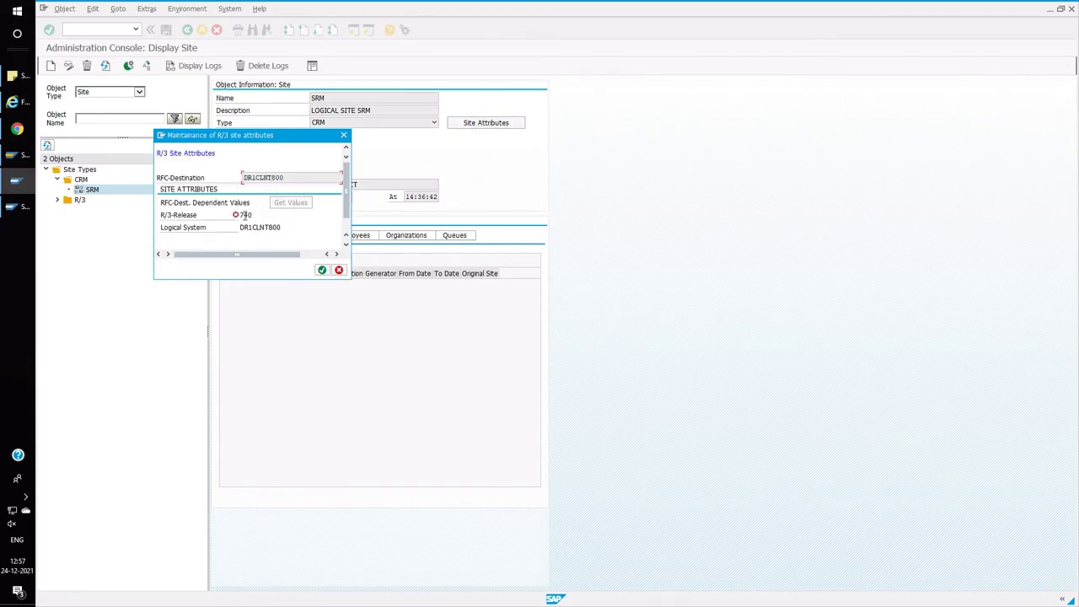
left_click_drag(241, 228, 277, 233)
left_click(279, 229)
left_click(290, 203)
left_click(322, 271)
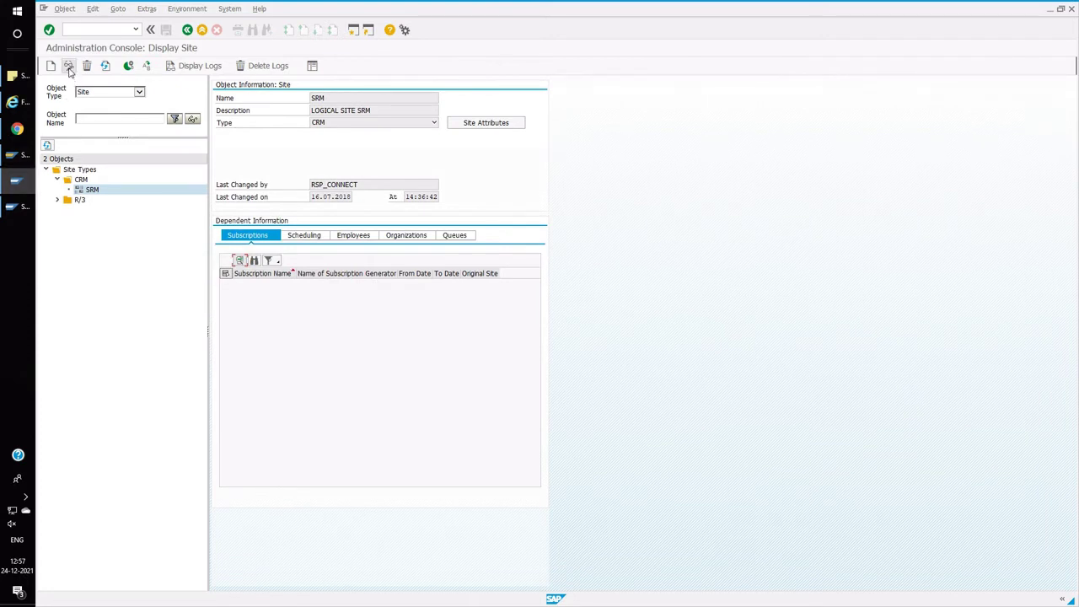
Open the ECC site under R/3 and examine the RFC destination, R/3 release and logical system in its site attributes
left_click(57, 201)
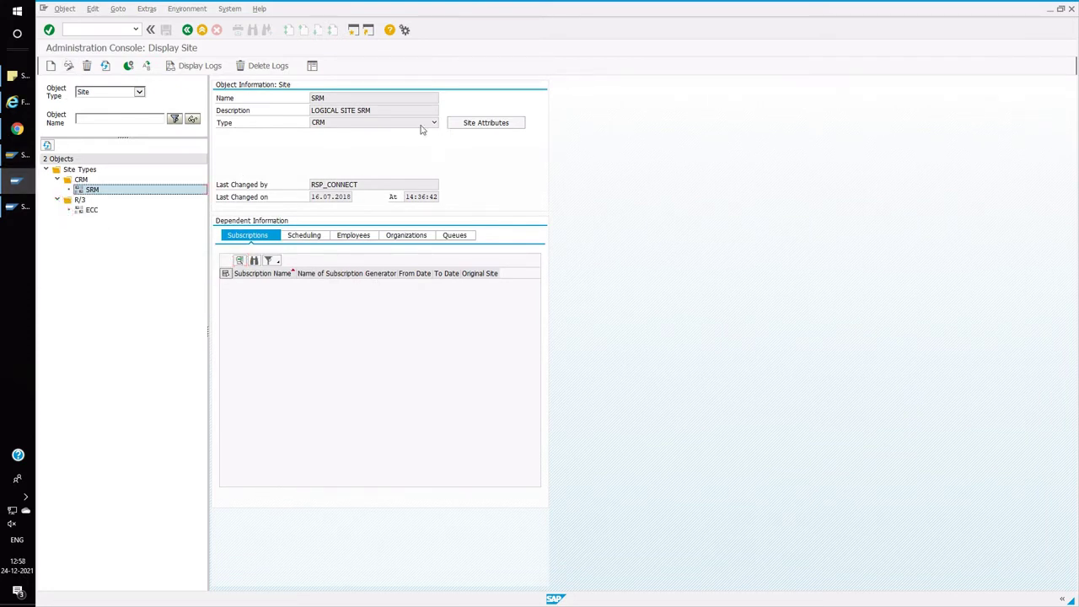
left_click(85, 211)
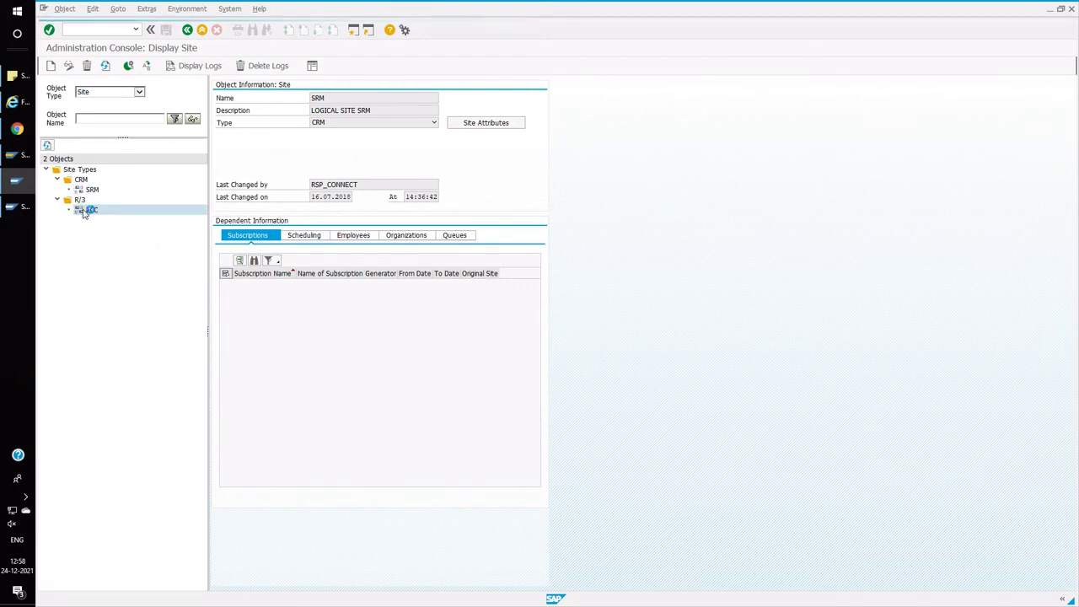
left_click(485, 123)
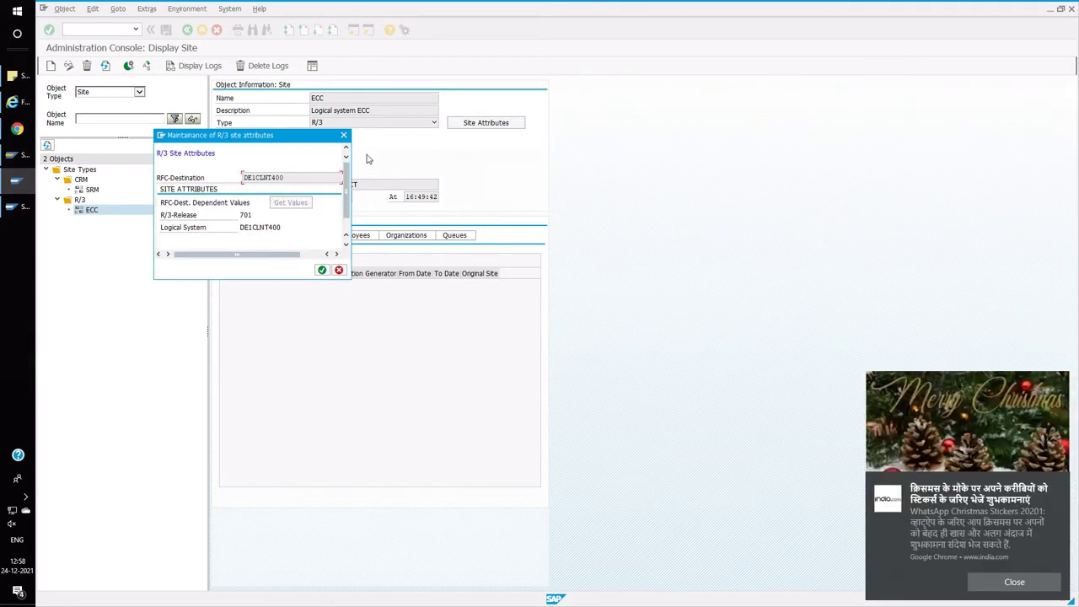
left_click(344, 135)
Recheck the site attributes of the SRM site, redisplay the ECC site and leave the Administration Console
left_click(91, 191)
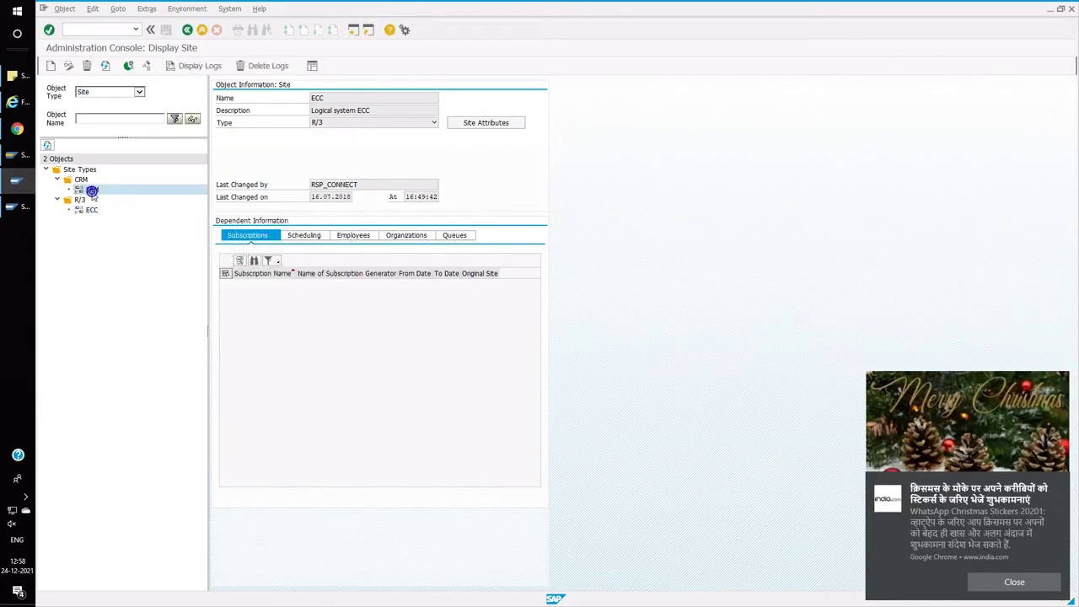
left_click(460, 124)
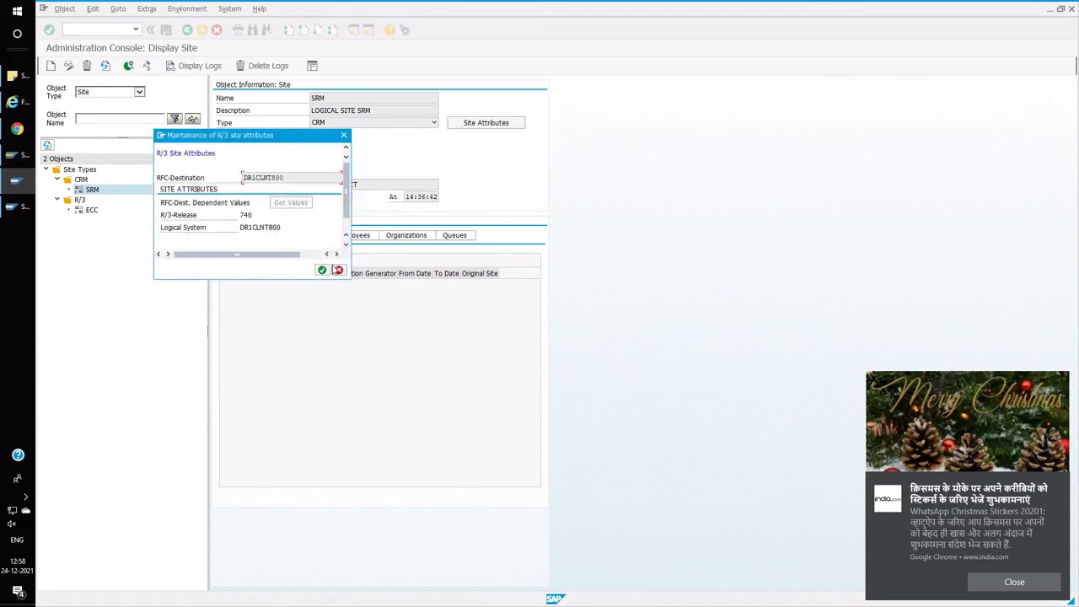
left_click(338, 270)
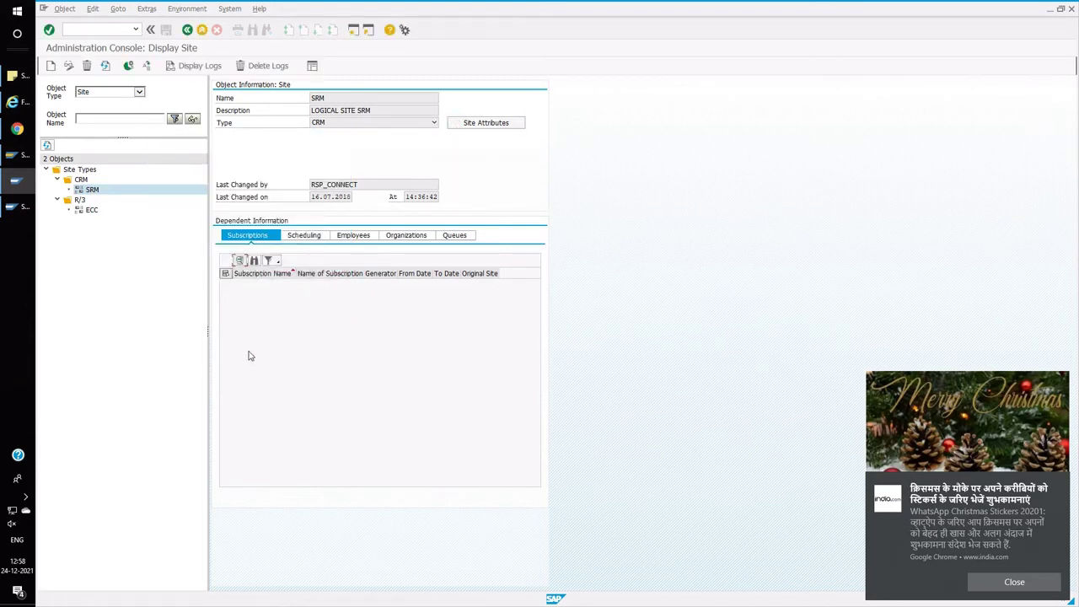
left_click(92, 211)
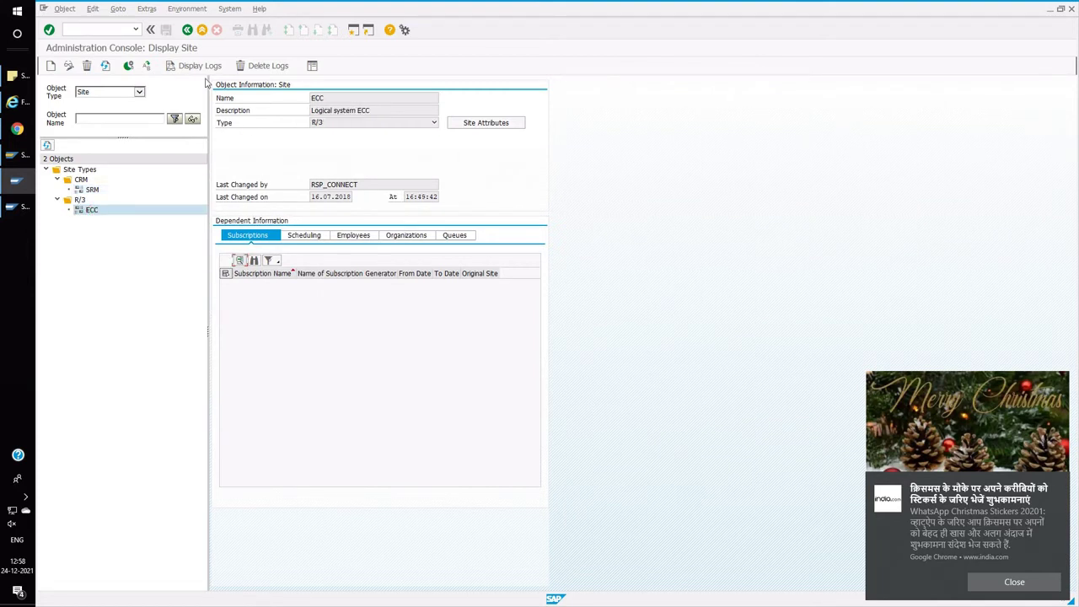
left_click(188, 30)
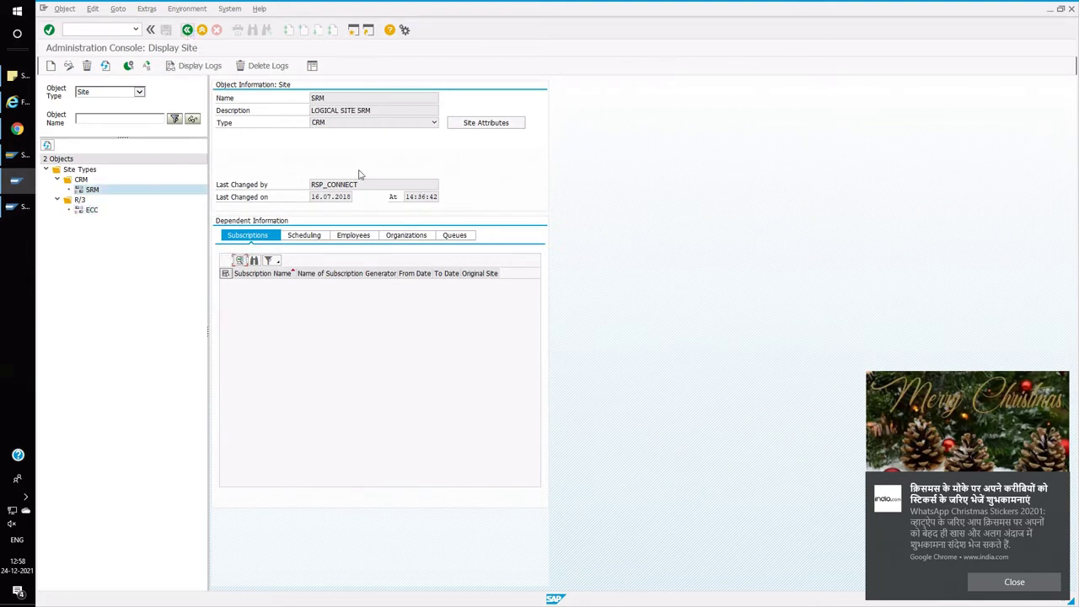
left_click(1014, 583)
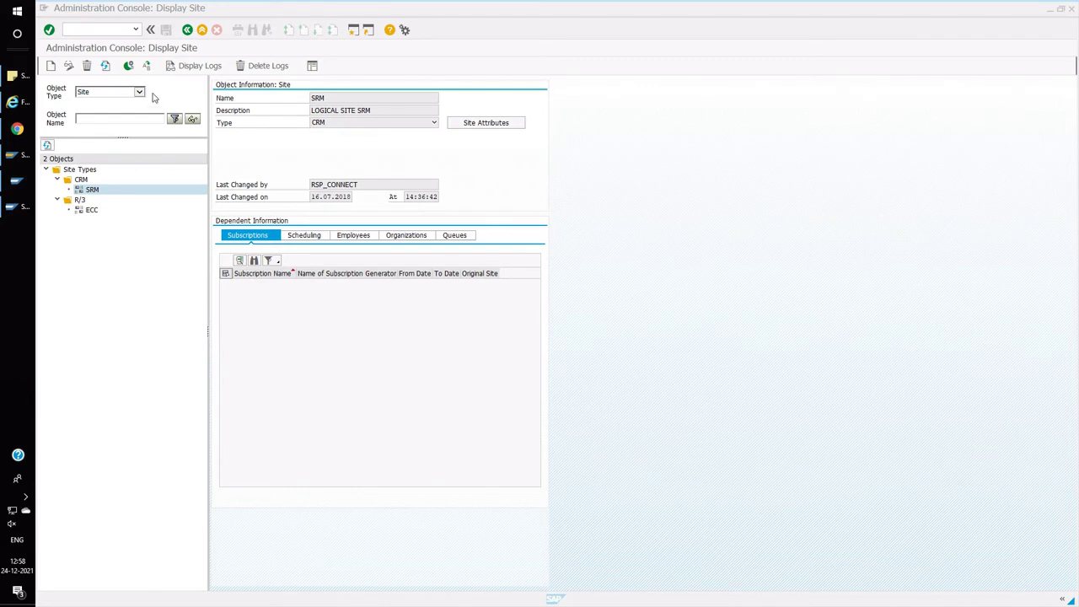
left_click(188, 31)
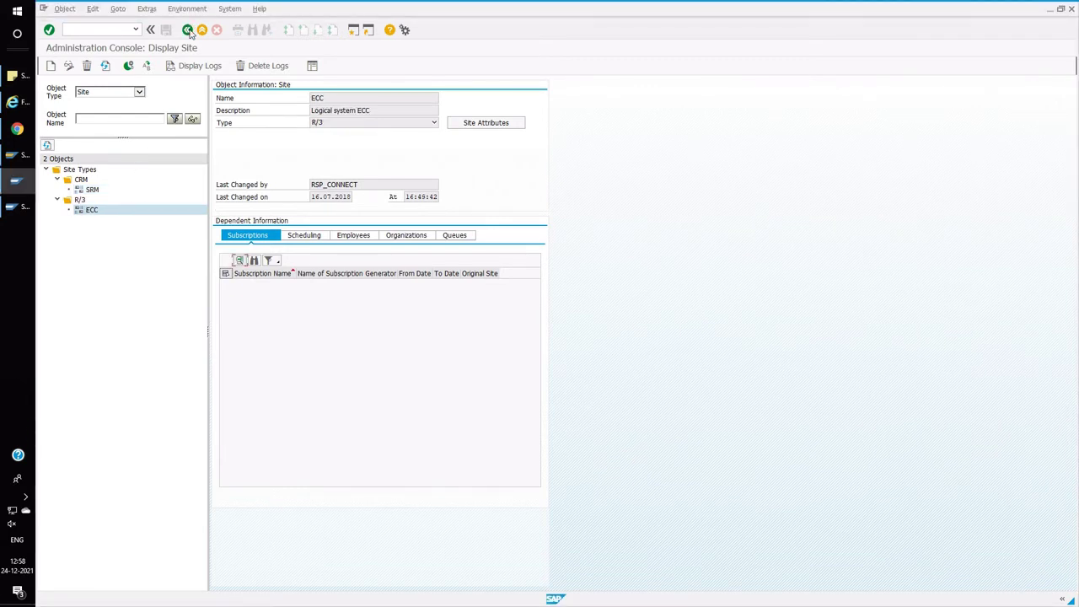
left_click(201, 31)
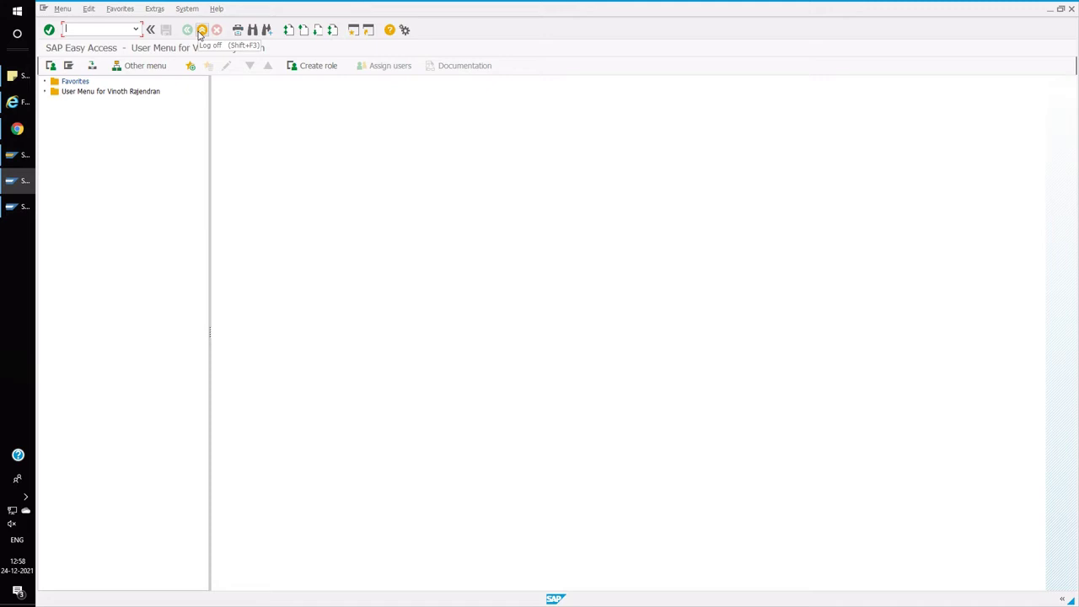
Start transaction smq1, list the outbound queues for all queue names and destinations in client 800, and leave the transaction
type("smq1")
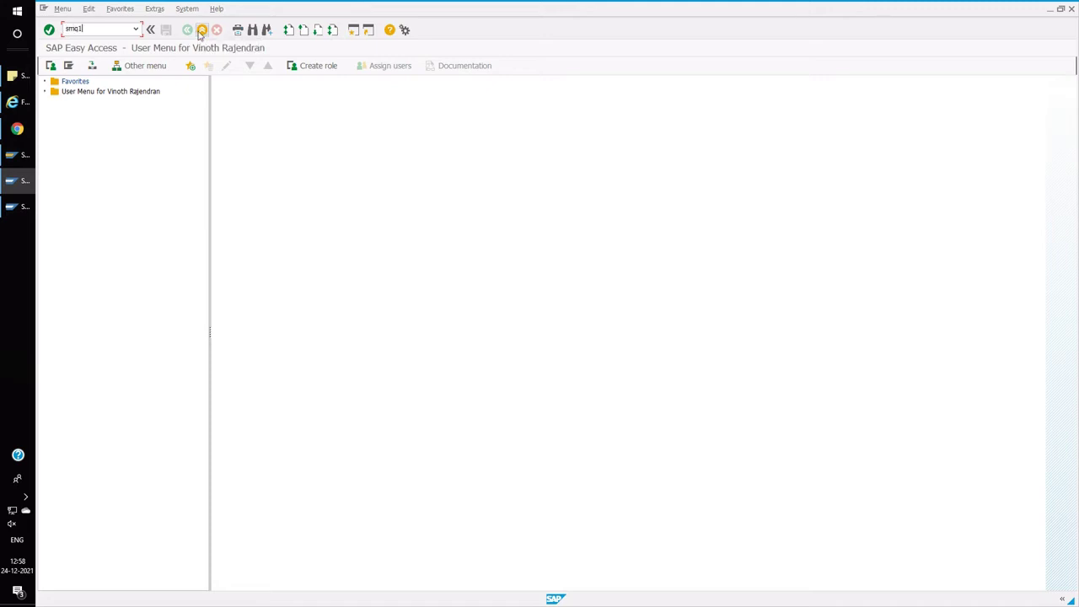
key("Return")
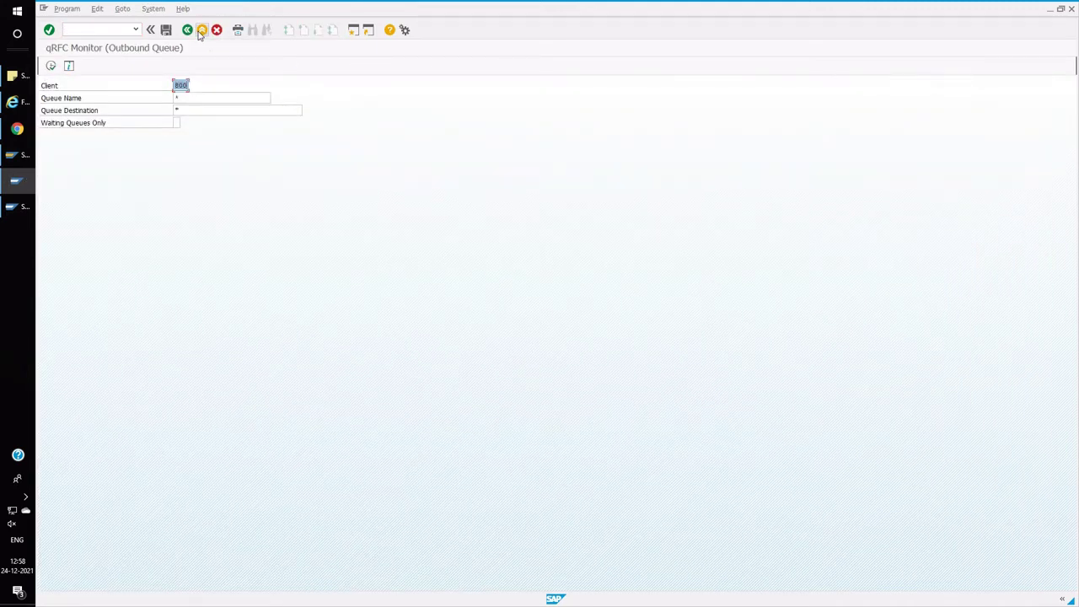
left_click(201, 30)
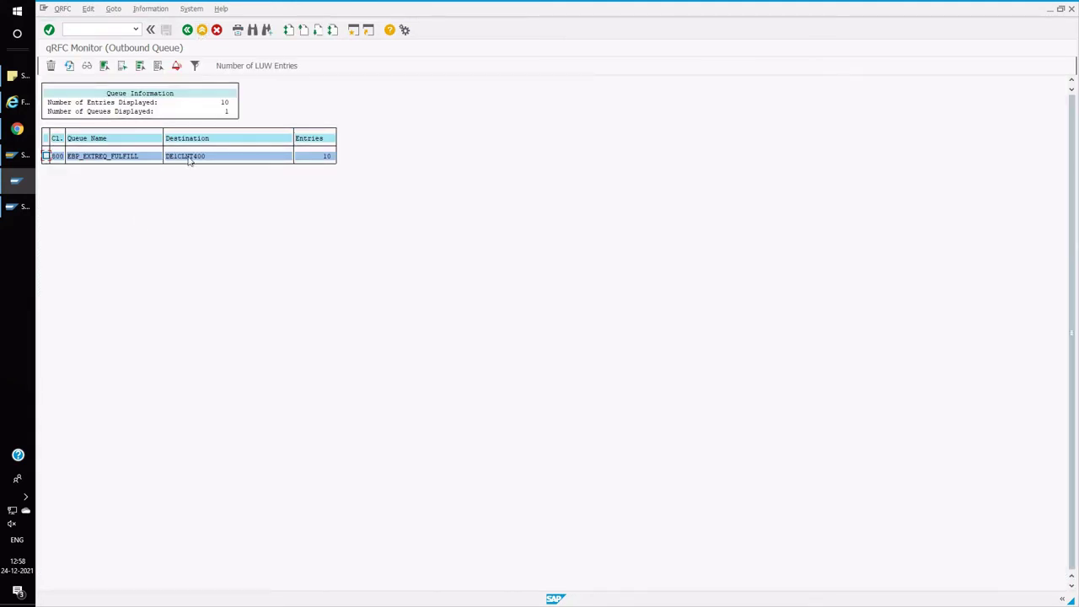
left_click(187, 31)
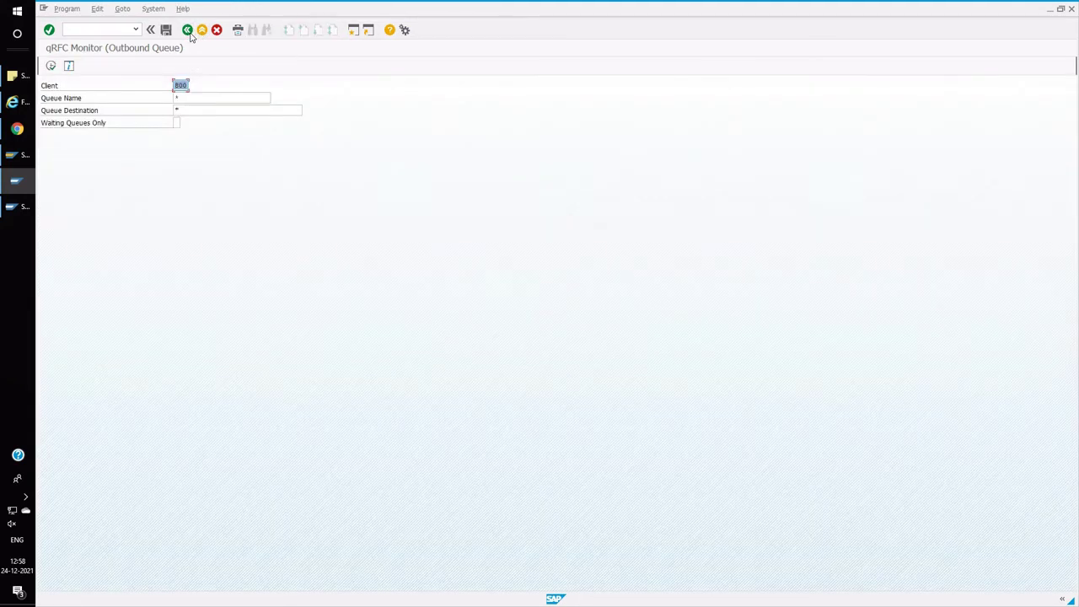
left_click(189, 34)
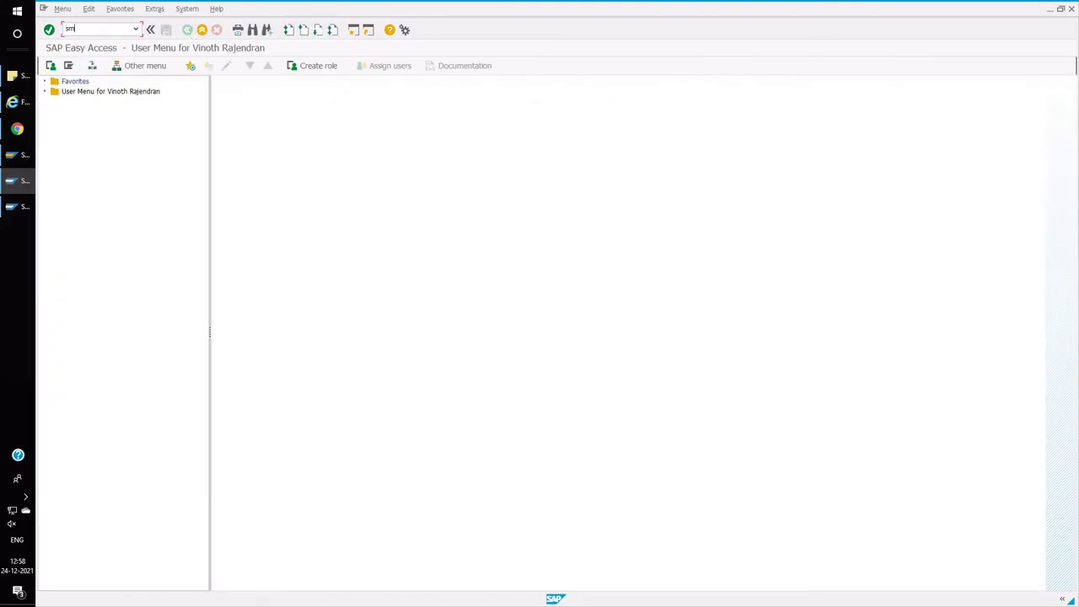
Start transaction smq2, list the inbound queues for all queue names in client 800, and leave the transaction
type("smq2")
key("Return")
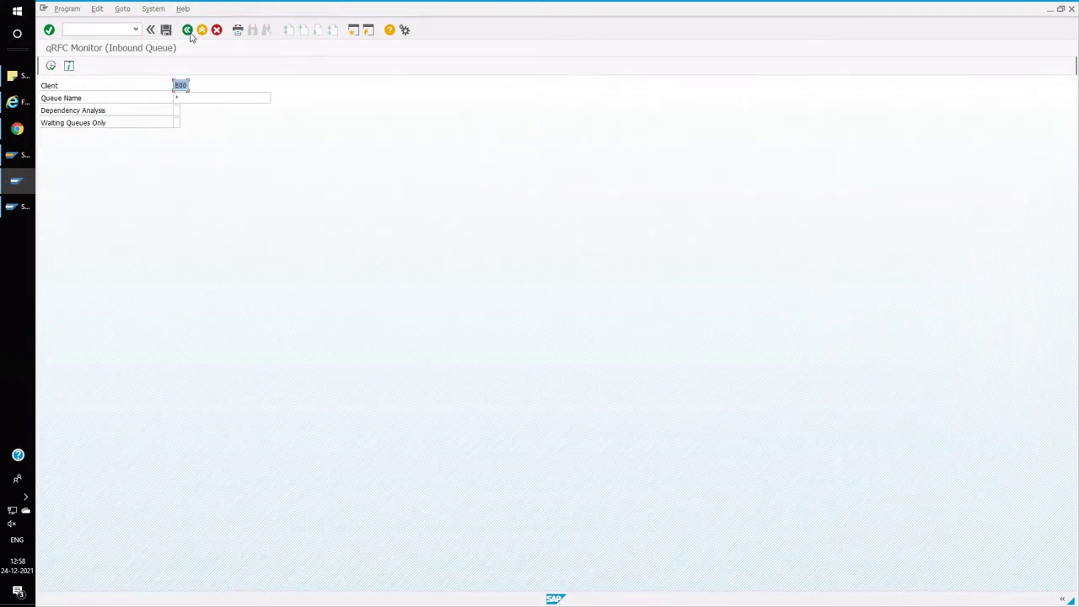
key("F8")
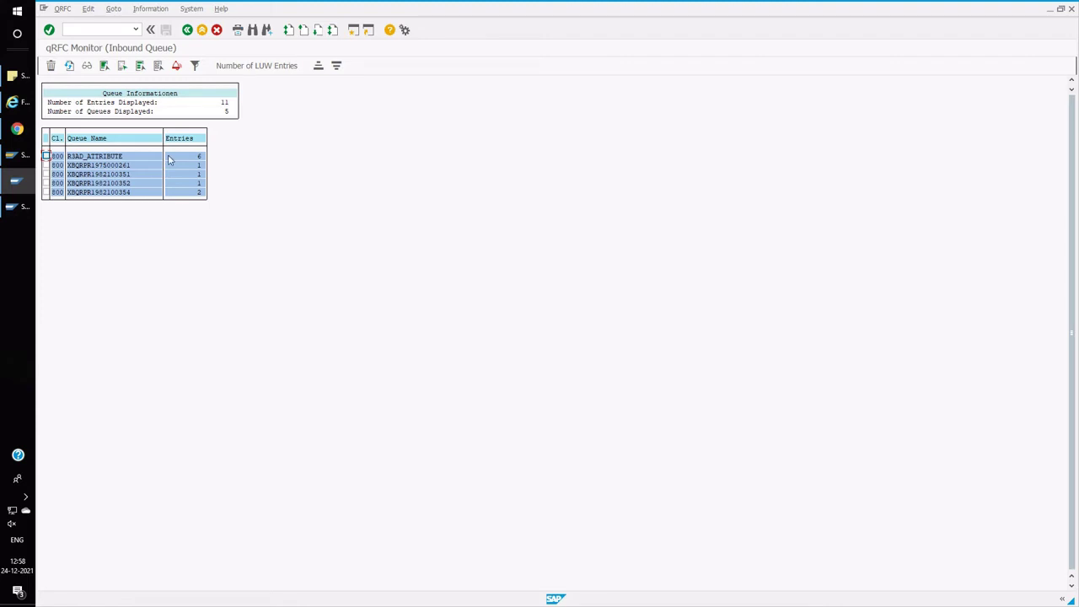
left_click(187, 30)
left_click(187, 31)
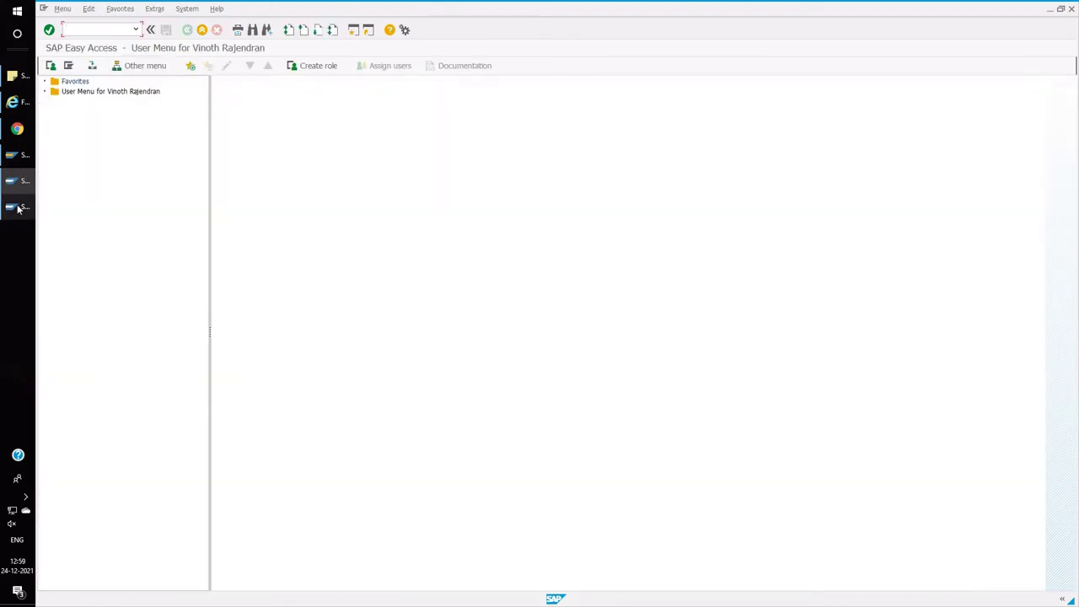
Switch to the other SAP system's session, start transaction smq1, list the outbound queues in client 400 and leave the transaction
left_click(187, 30)
left_click(136, 31)
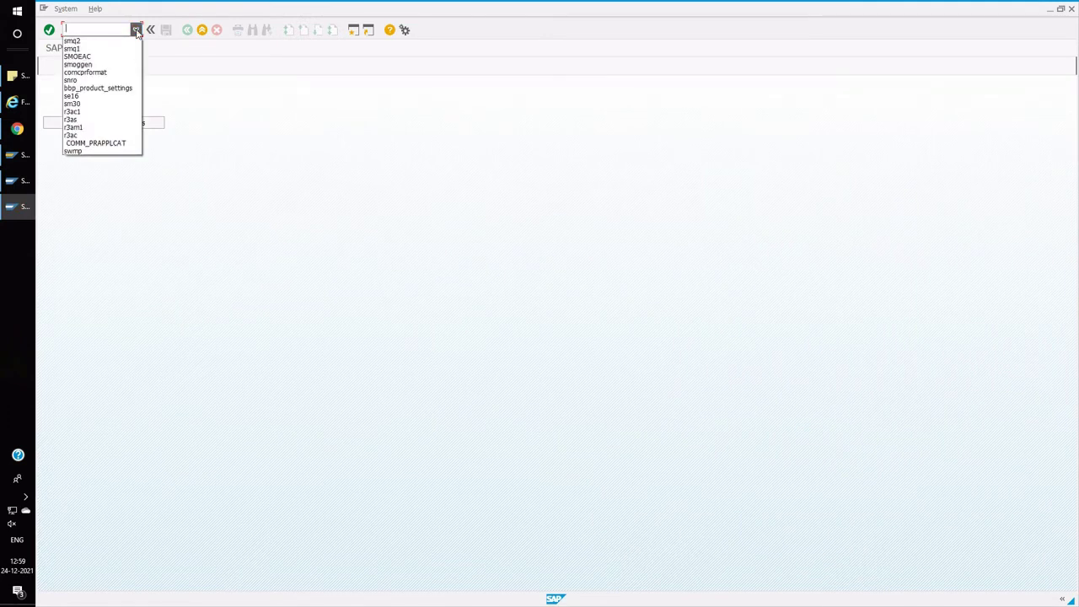
left_click(109, 49)
left_click(107, 30)
key("Return")
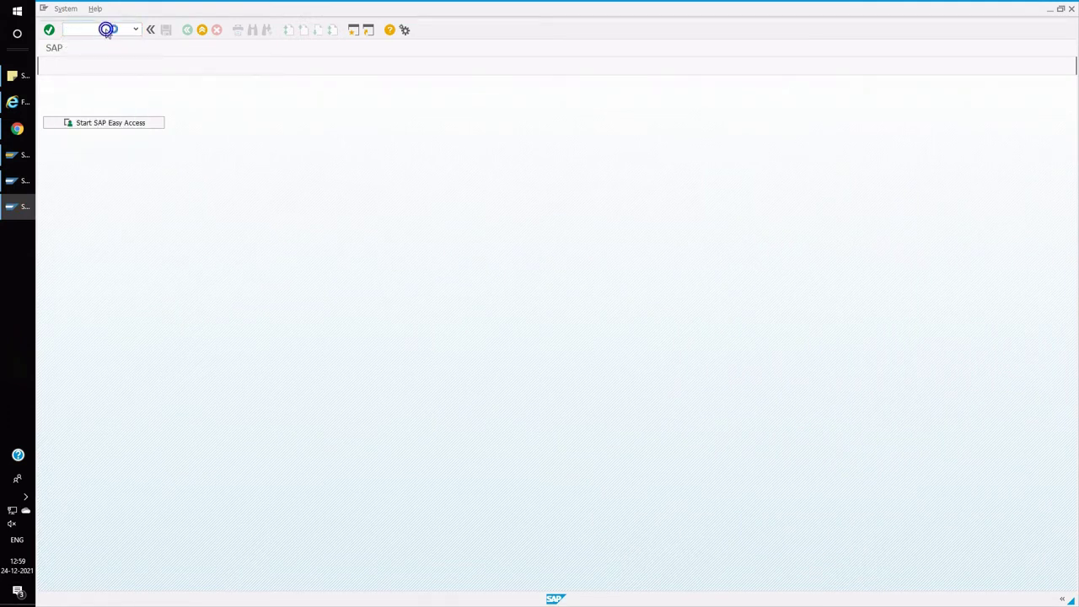
left_click(52, 66)
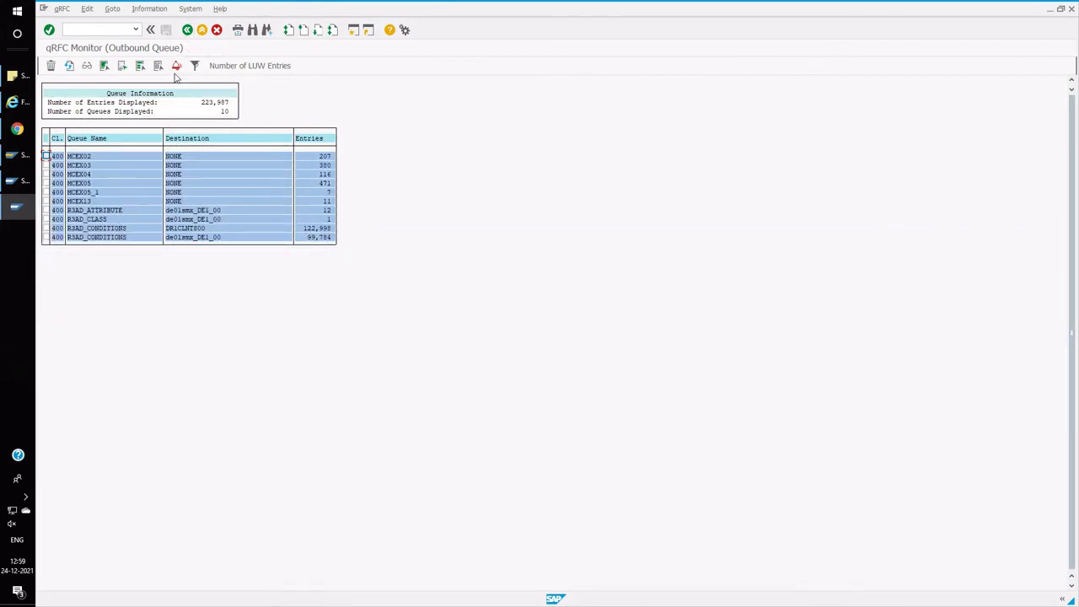
left_click(187, 30)
left_click(188, 29)
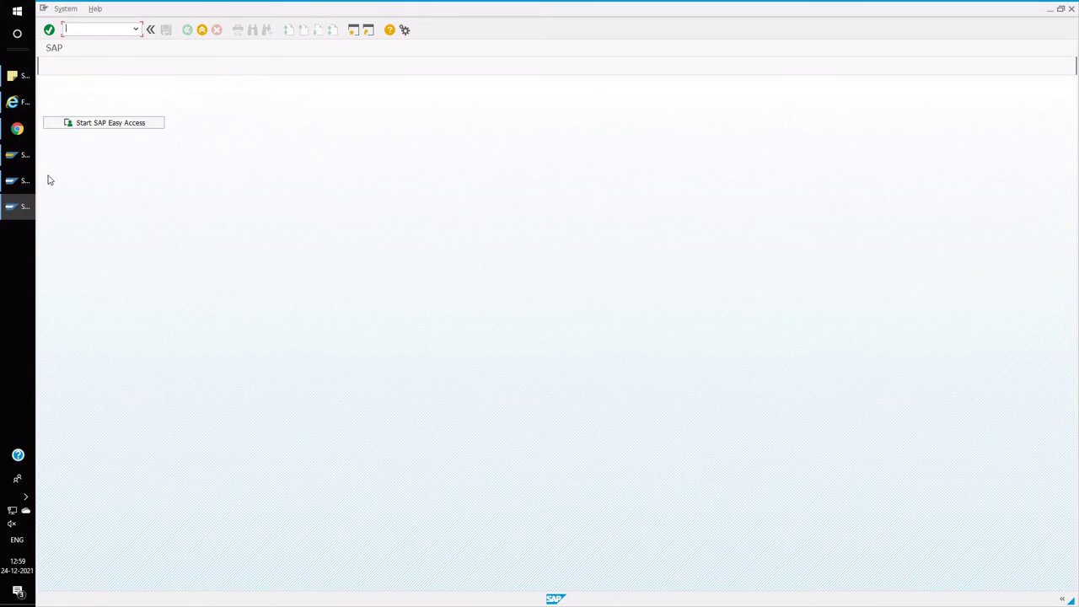
Return to the SRM session, start transaction r3as and set the initial load to object DNL_CUST_BASIS3 from ECC to SRM
left_click(21, 180)
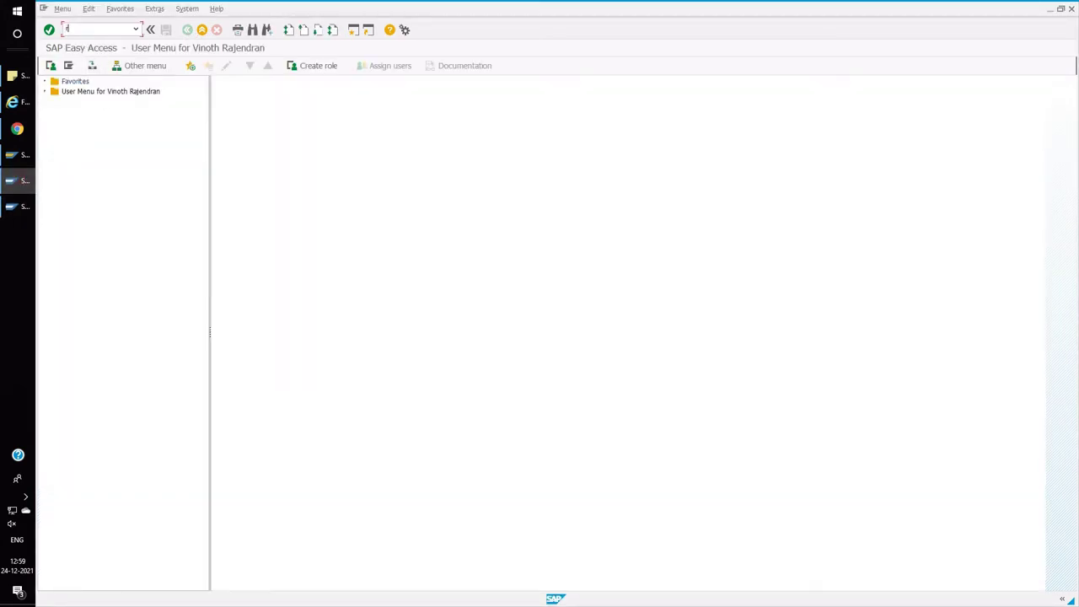
key("Return")
key("Return")
left_click(239, 98)
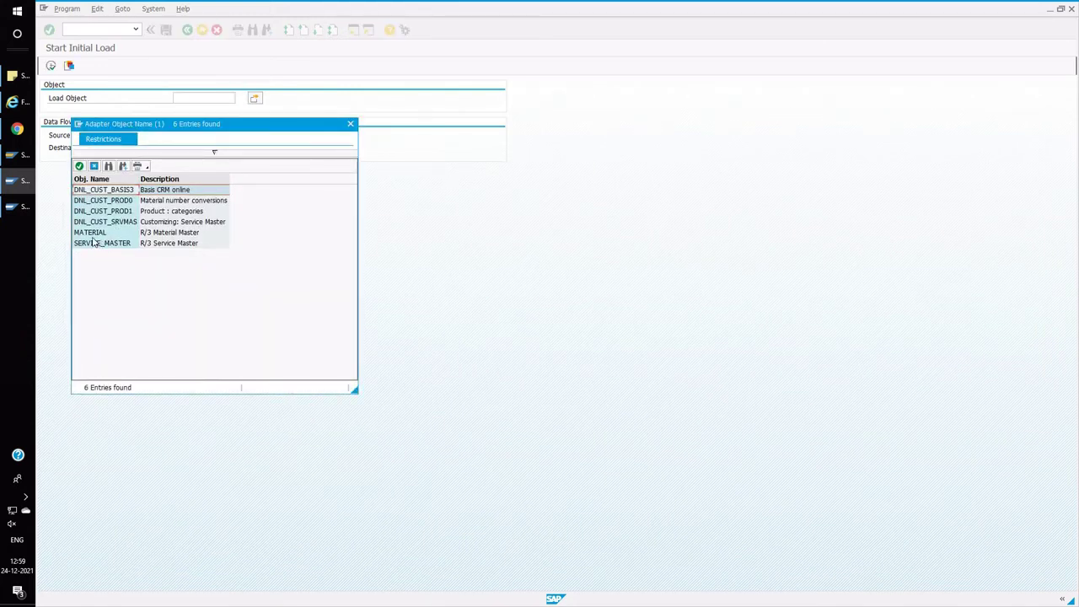
double_click(117, 192)
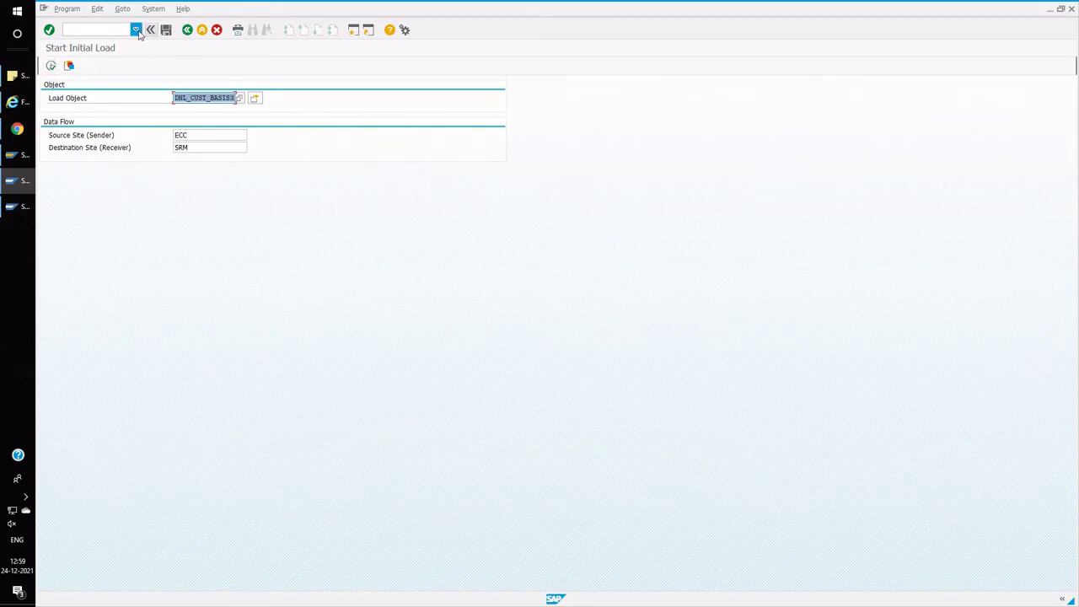
Switch to transaction r3am1, check the load status of object DNL_CUST_BASIS3 and leave the monitor
left_click(84, 30)
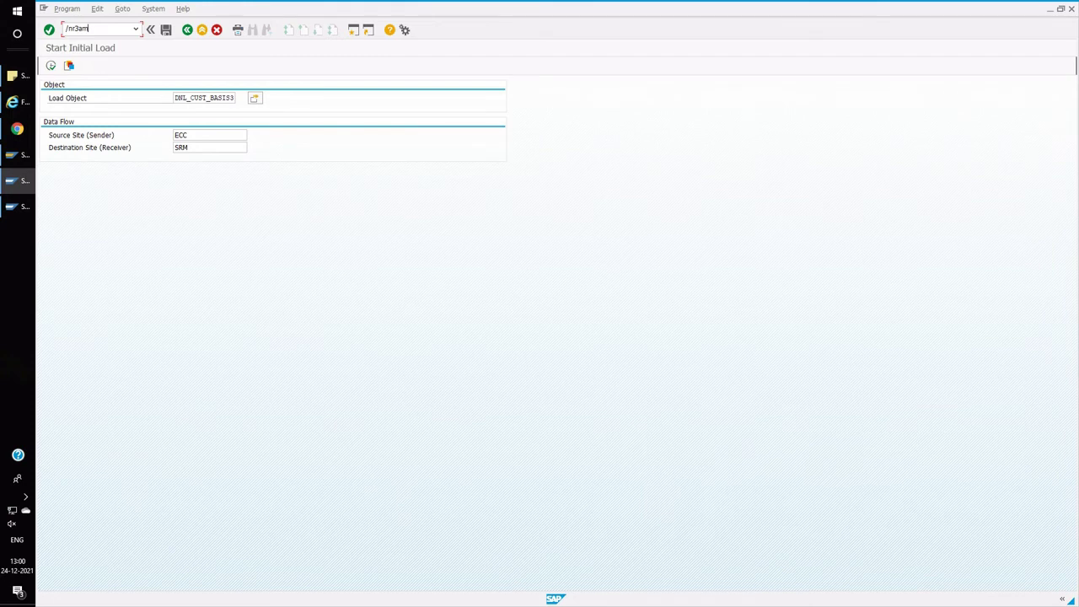
key("Return")
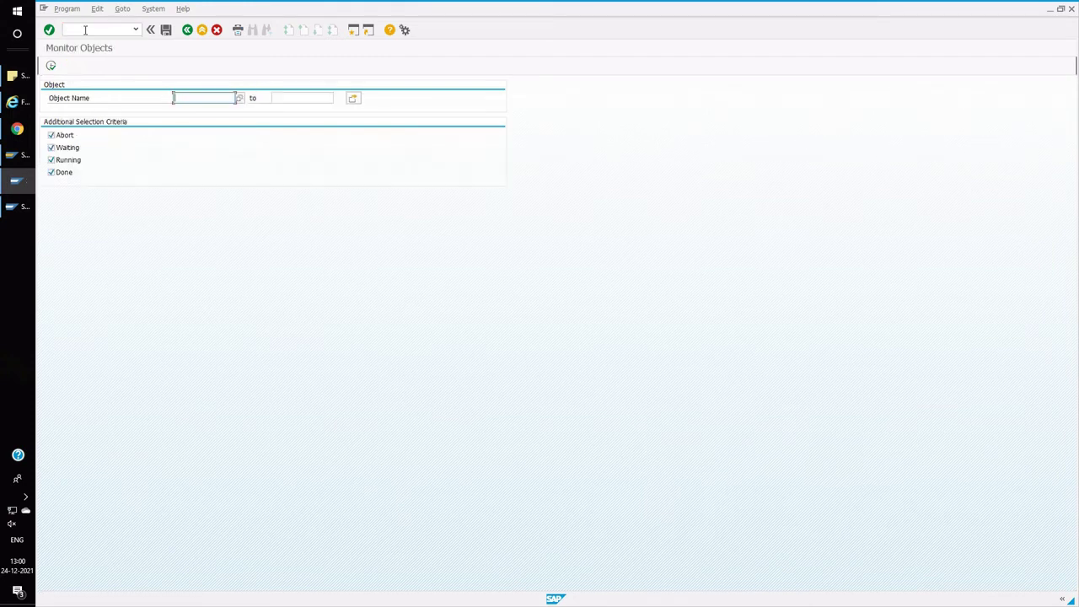
left_click(240, 98)
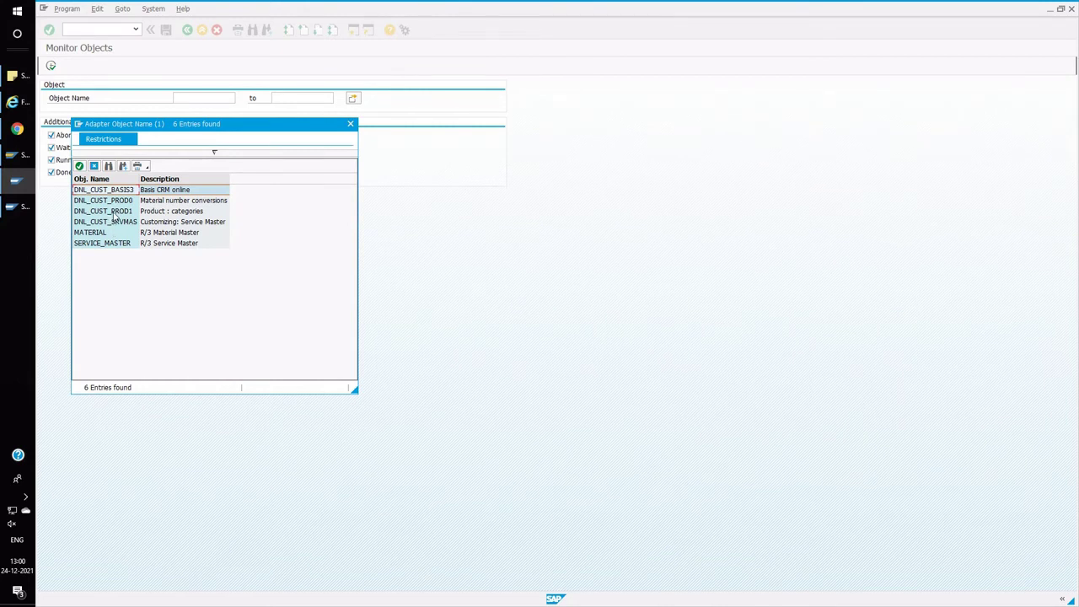
double_click(120, 193)
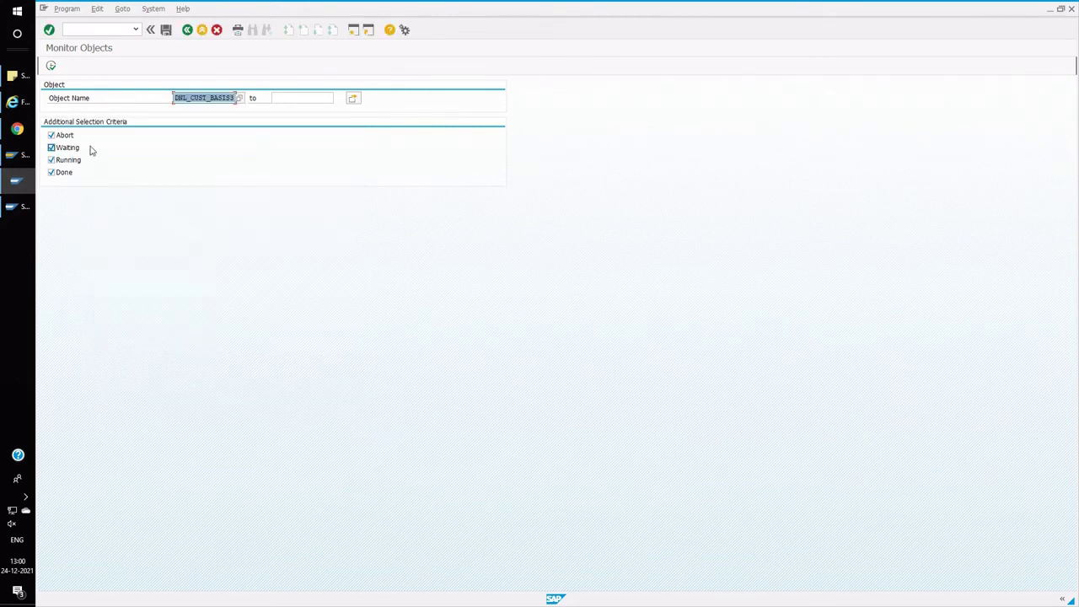
left_click(50, 66)
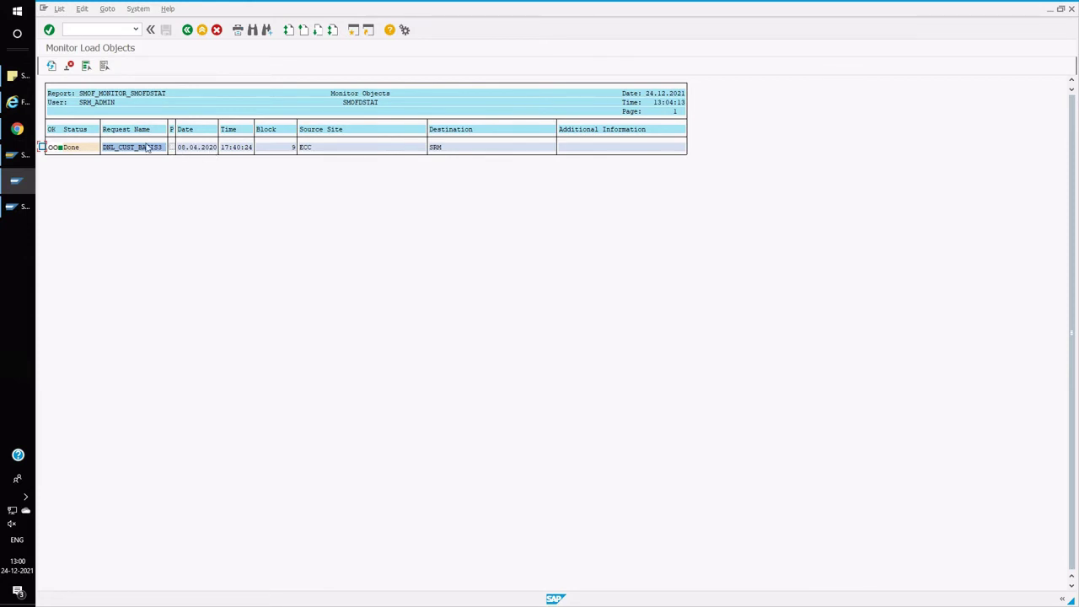
left_click(187, 30)
left_click(188, 31)
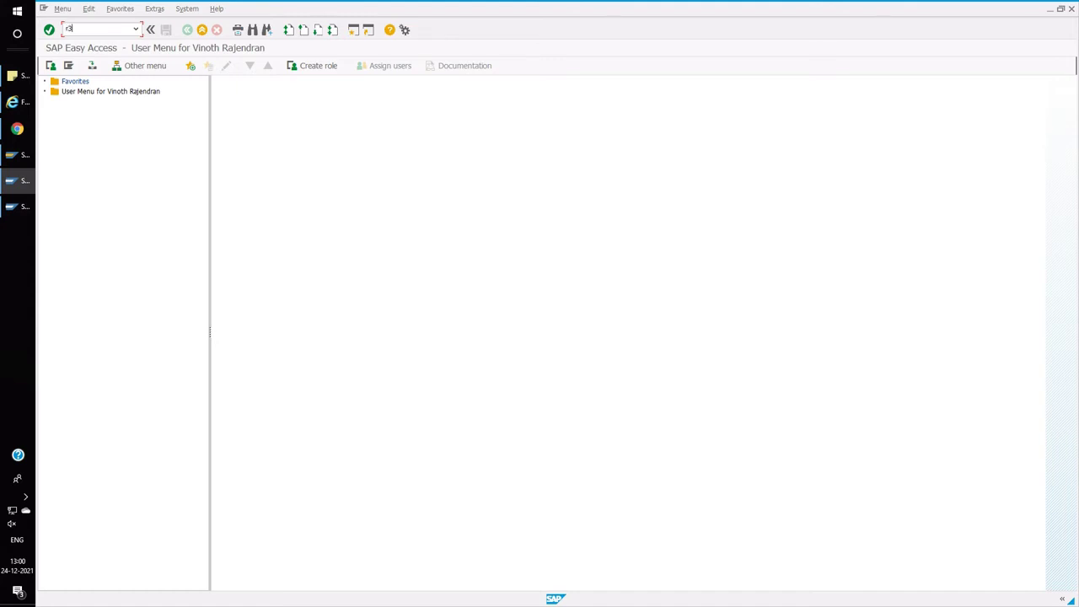
Start transaction r3ac1 and examine the filter settings of the MATERIAL adapter object for source site ECC
key("Return")
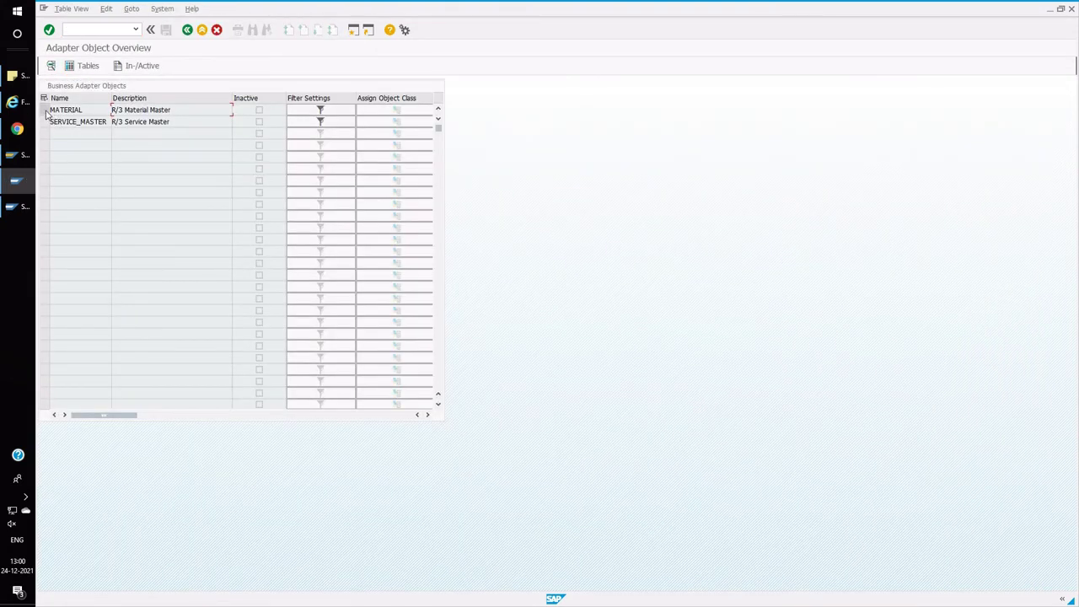
left_click(44, 110)
left_click(328, 111)
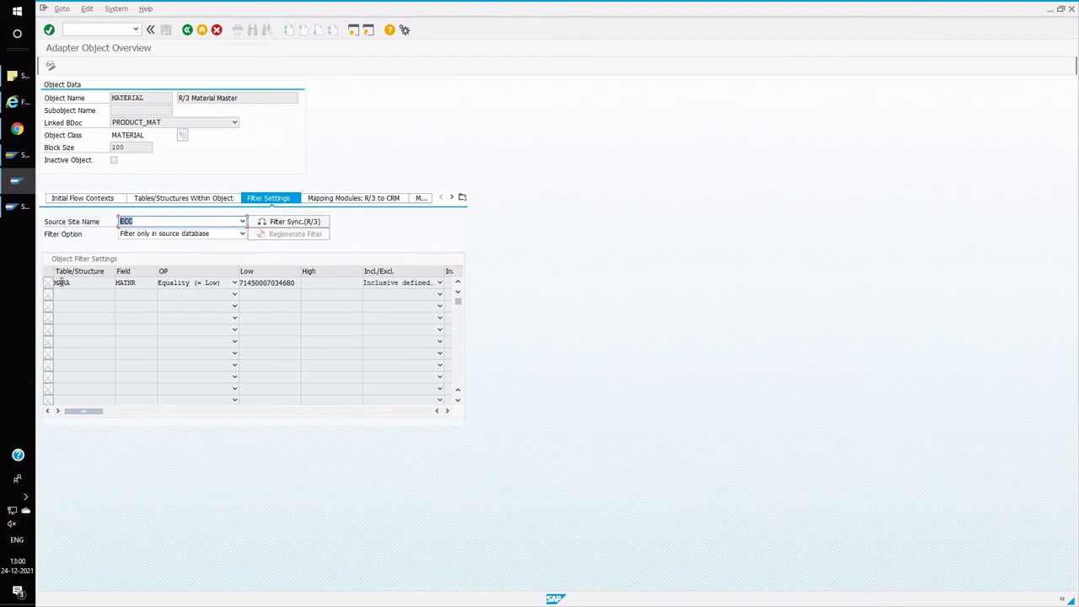
left_click_drag(296, 282, 240, 284)
left_click(240, 286)
left_click(236, 296)
left_click(284, 339)
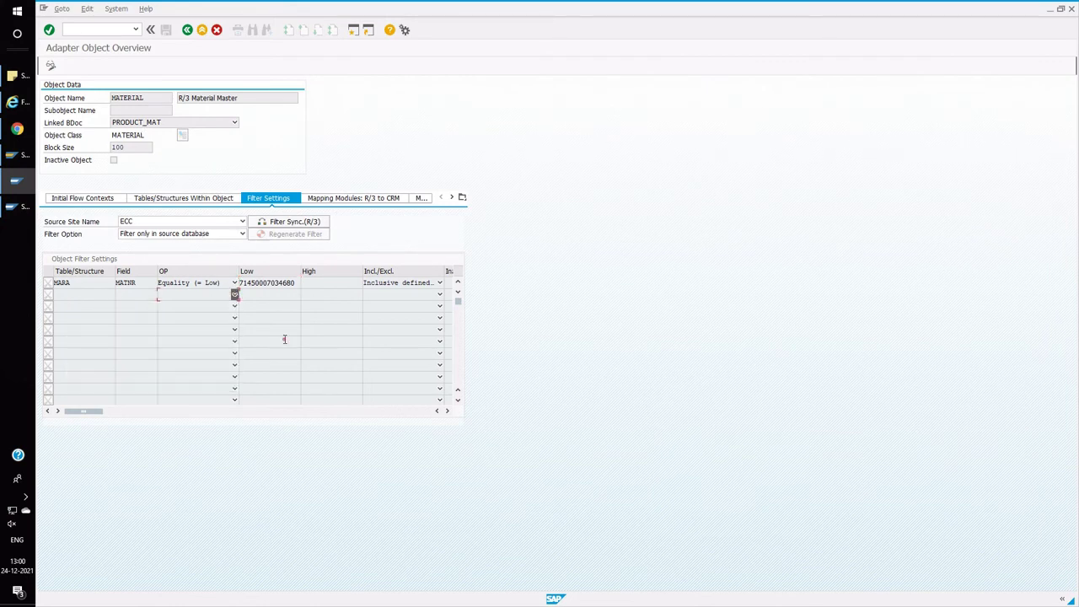
Review the possible table and field names for the MATERIAL object's filter criteria, close the list and leave the adapter object overview
left_click(162, 297)
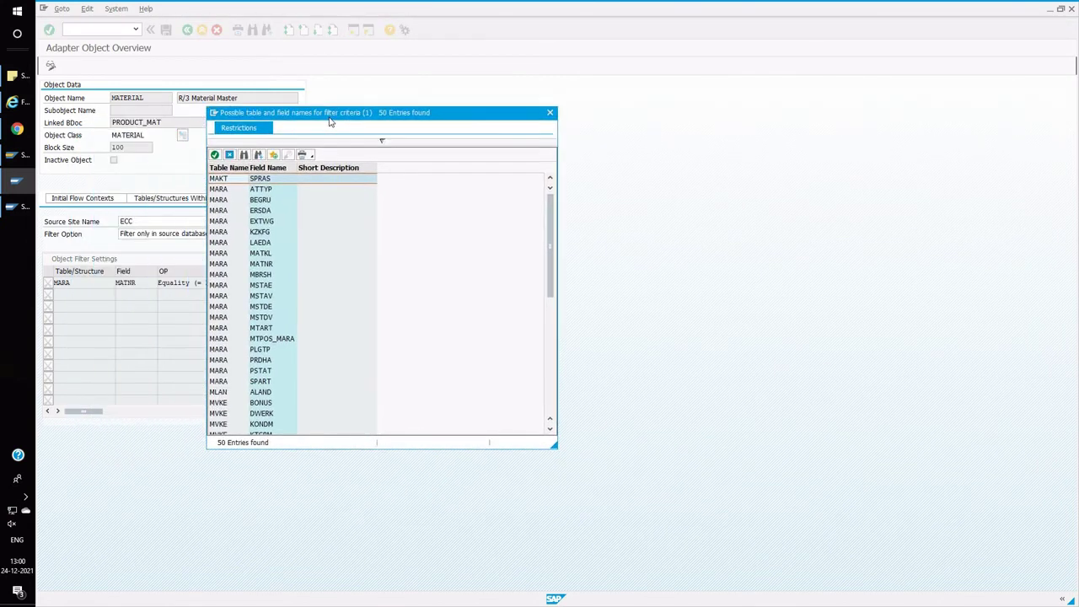
scroll(250, 346, "down", 8)
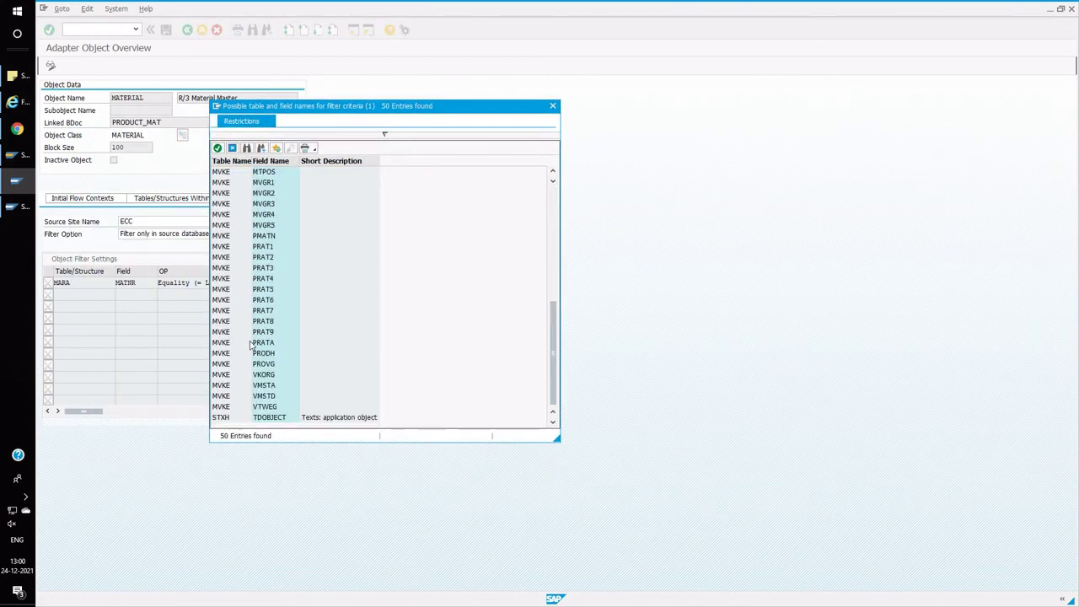
scroll(280, 306, "up", 8)
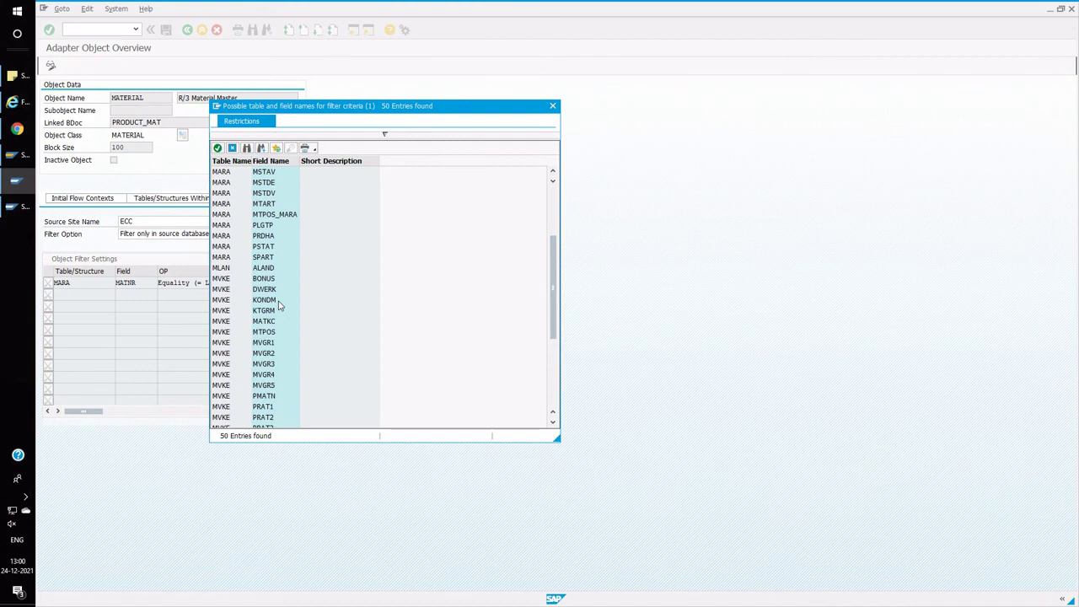
left_click(552, 106)
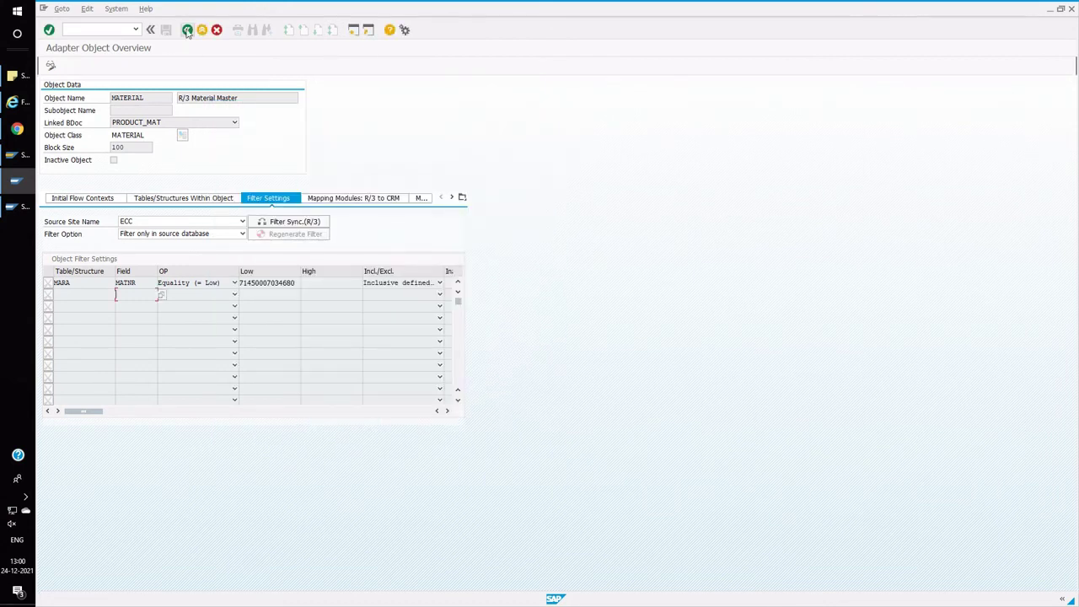
left_click(187, 30)
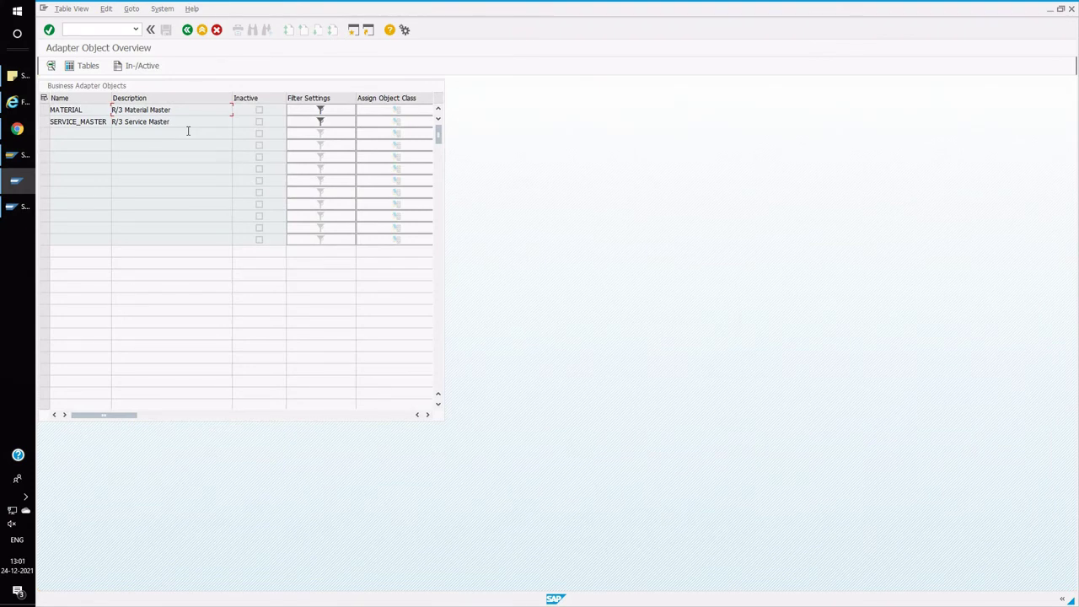
left_click(187, 30)
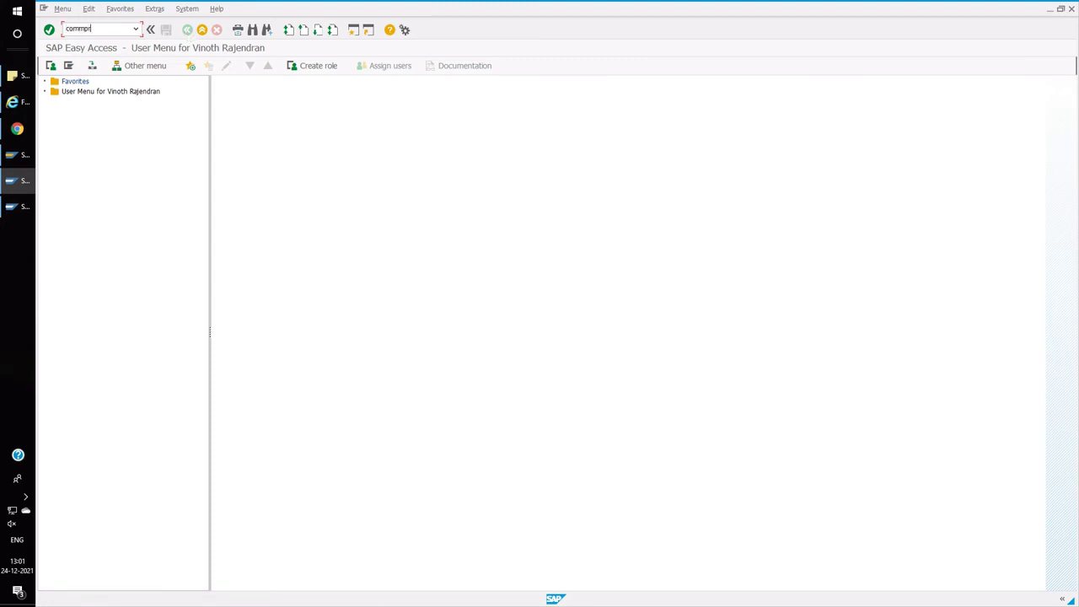
Open the product maintenance transaction, clear the ID/Description criterion and search for all materials
key("Return")
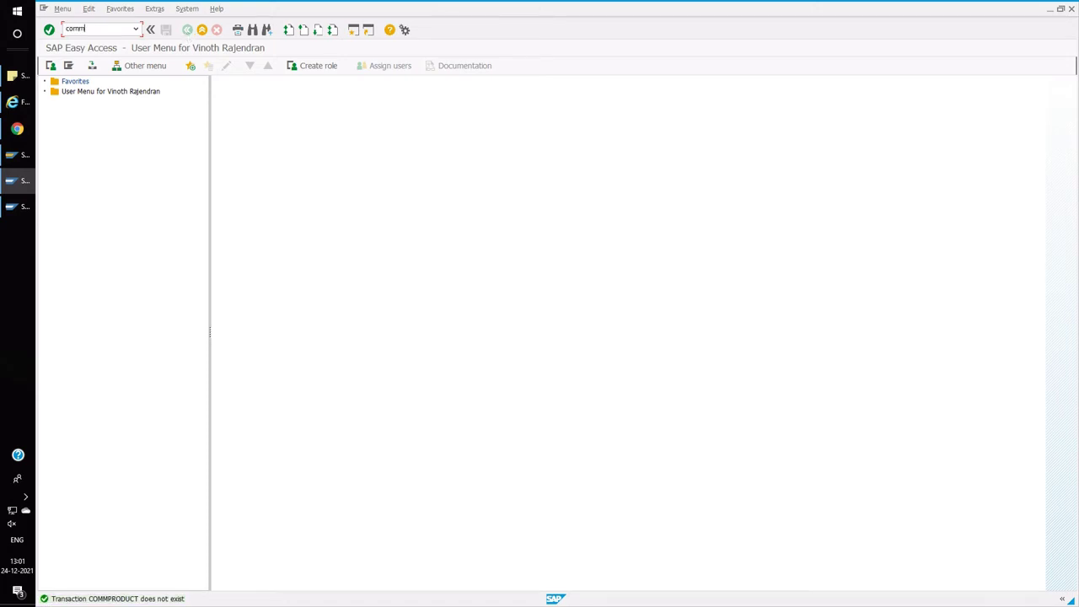
key("Return")
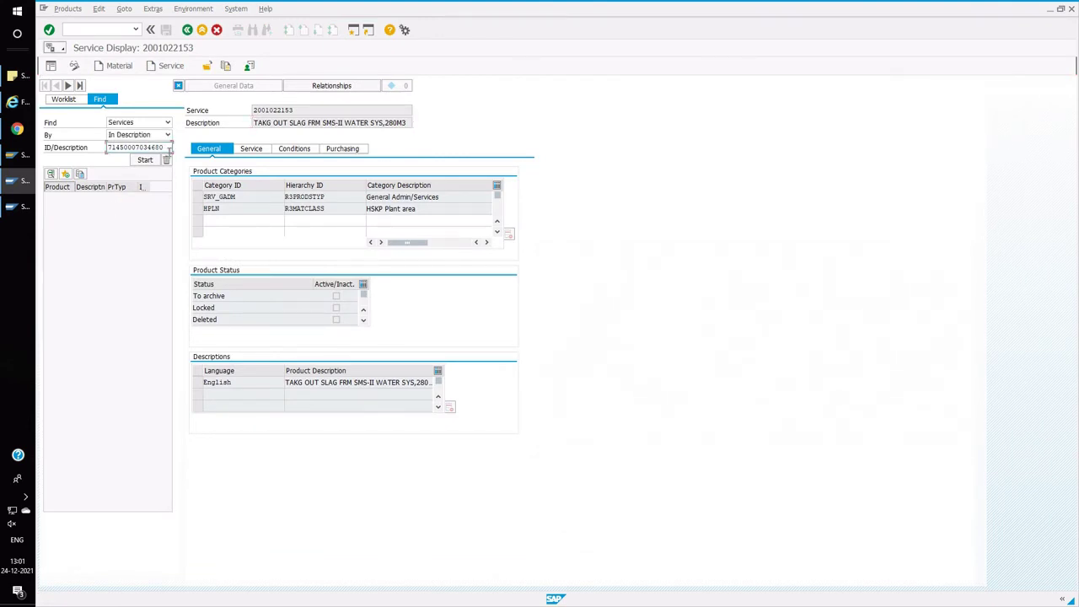
left_click(166, 159)
left_click(168, 123)
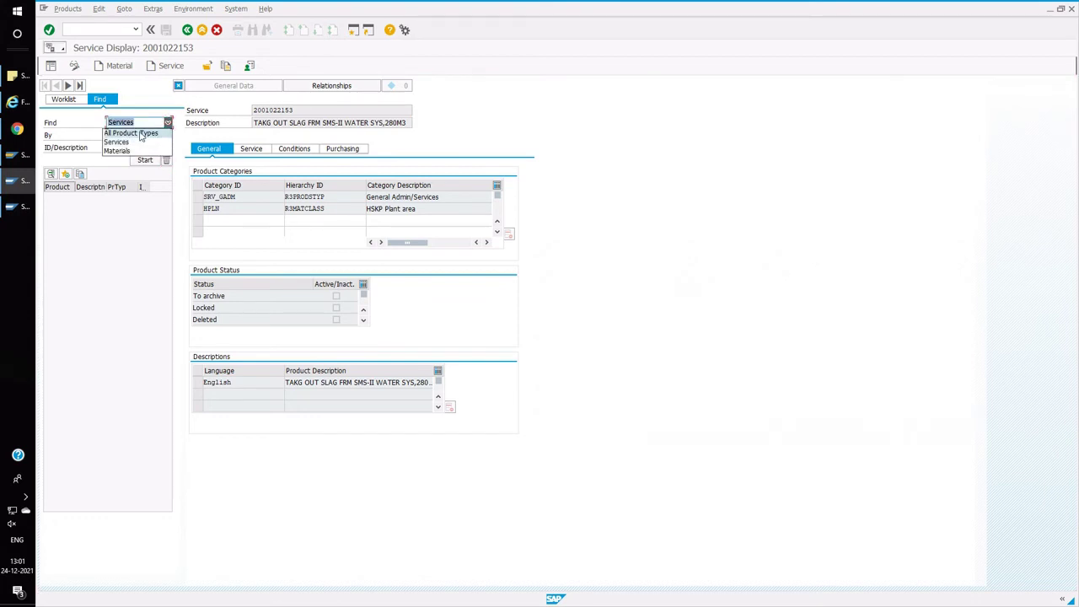
left_click(123, 153)
left_click(145, 160)
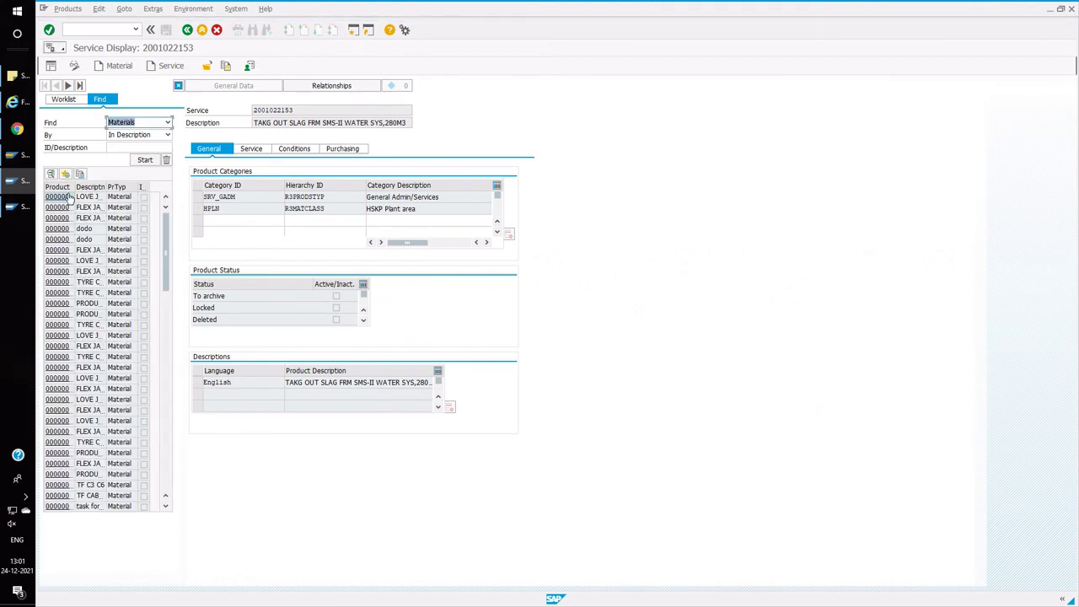
Widen the Product column of the material results and display material 37200400
left_click_drag(77, 186, 107, 187)
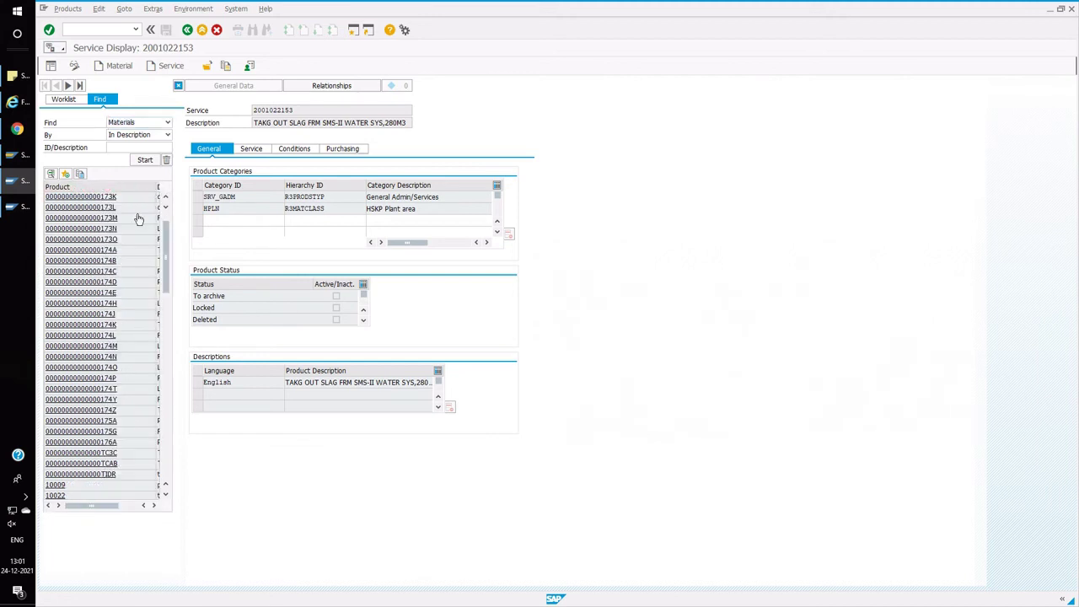
scroll(115, 277, "down", 10)
scroll(115, 277, "down", 6)
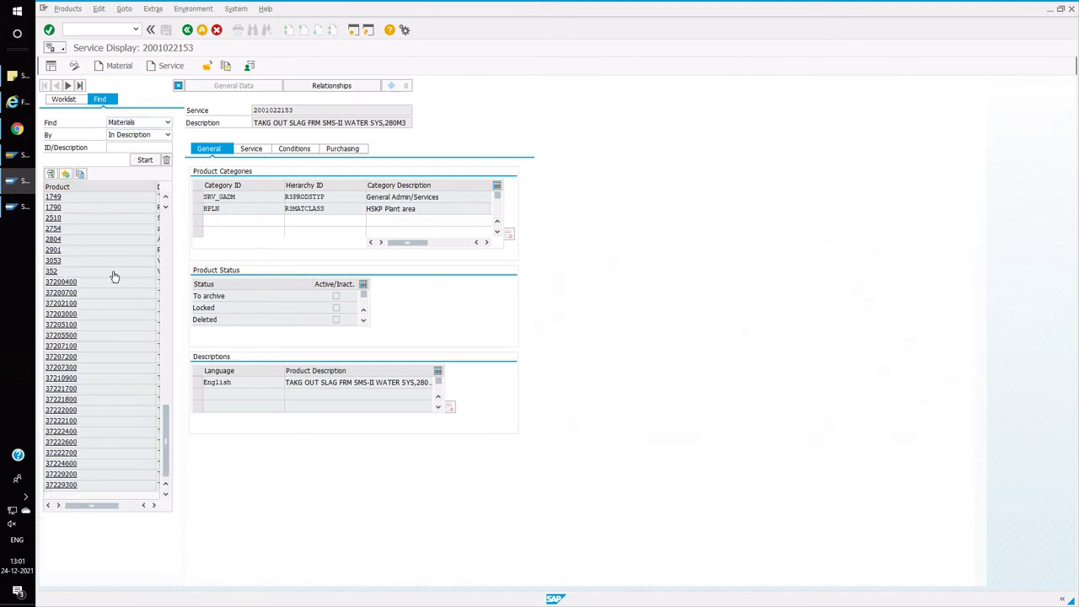
left_click(67, 282)
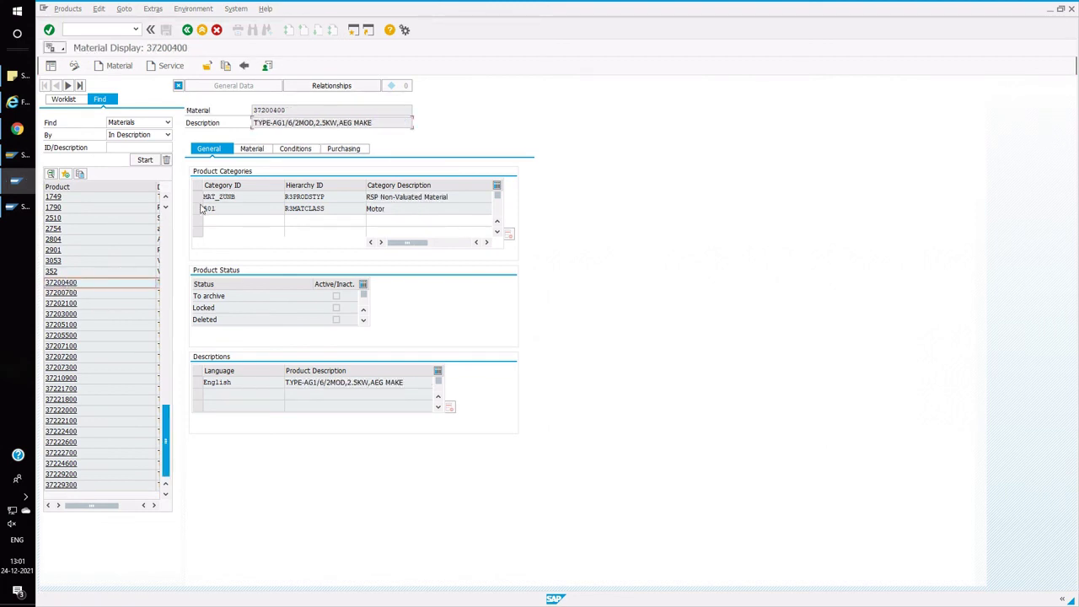
left_click(167, 136)
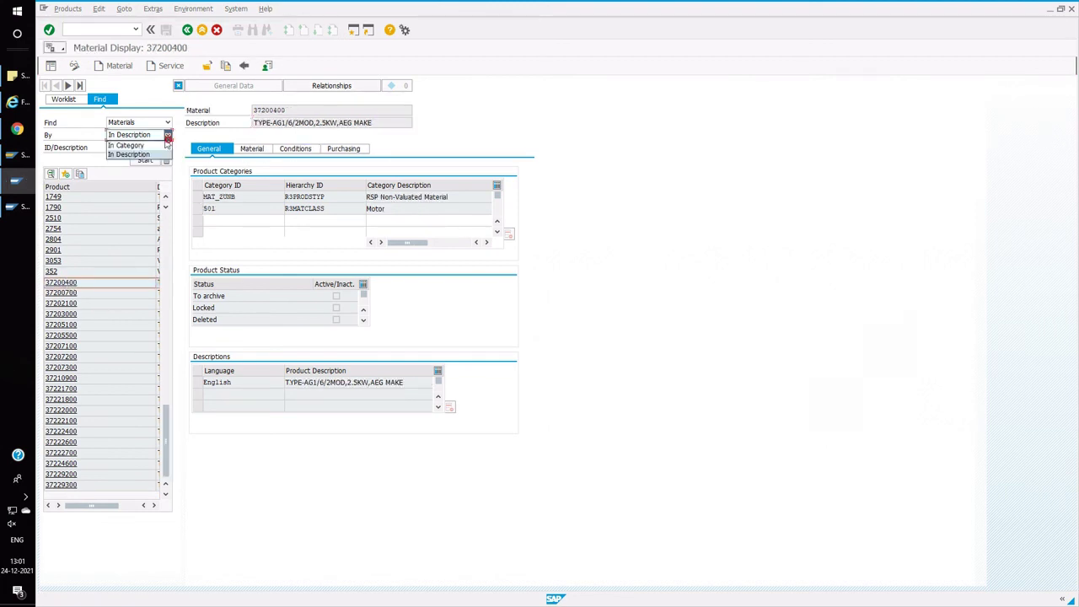
left_click(127, 146)
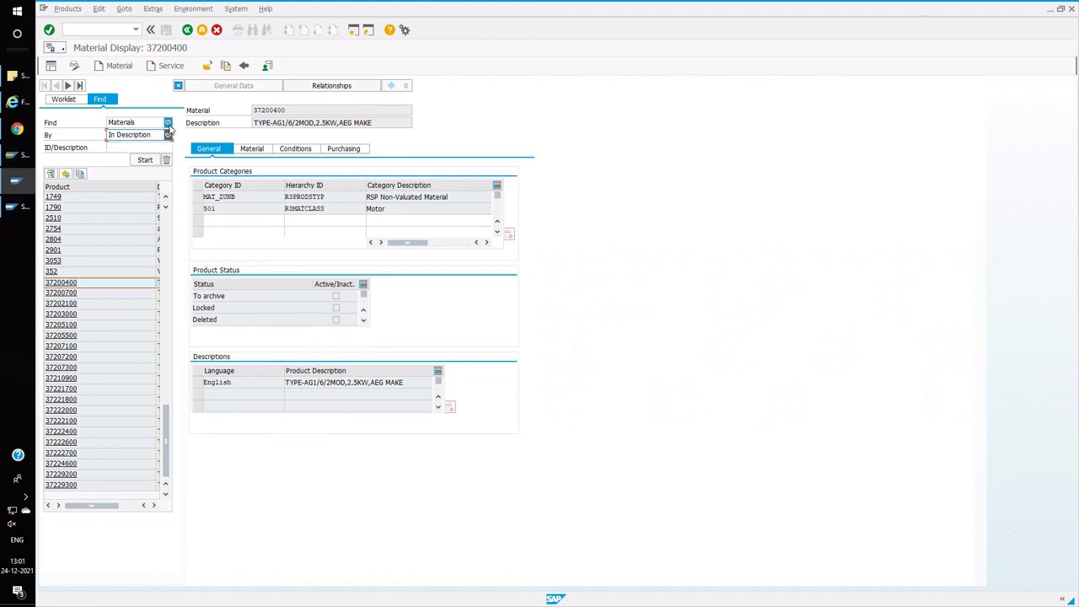
left_click(168, 122)
left_click(118, 142)
left_click(146, 159)
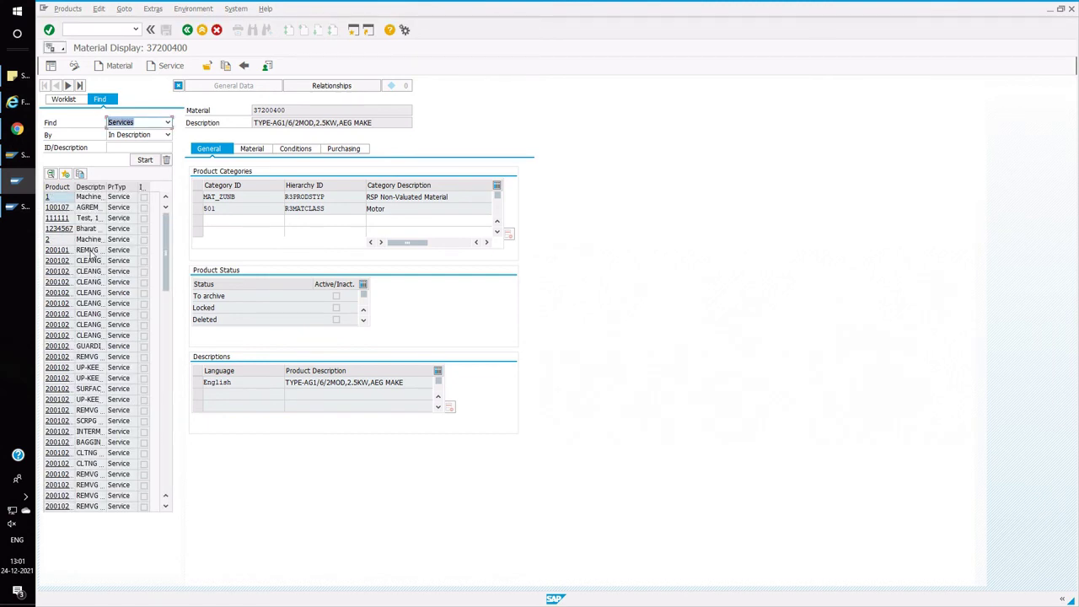
left_click(57, 262)
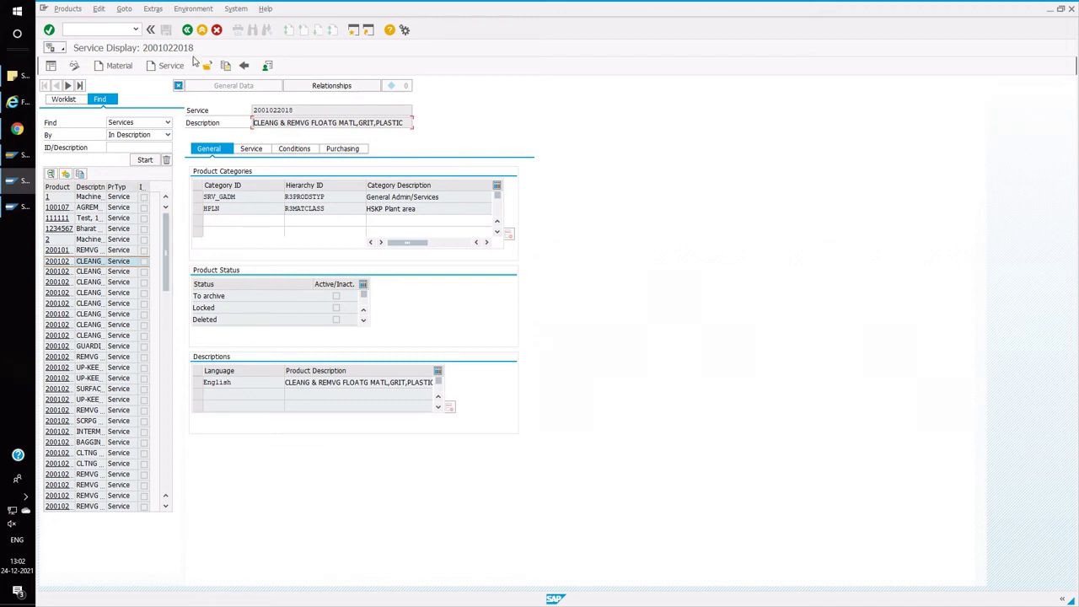
left_click(187, 31)
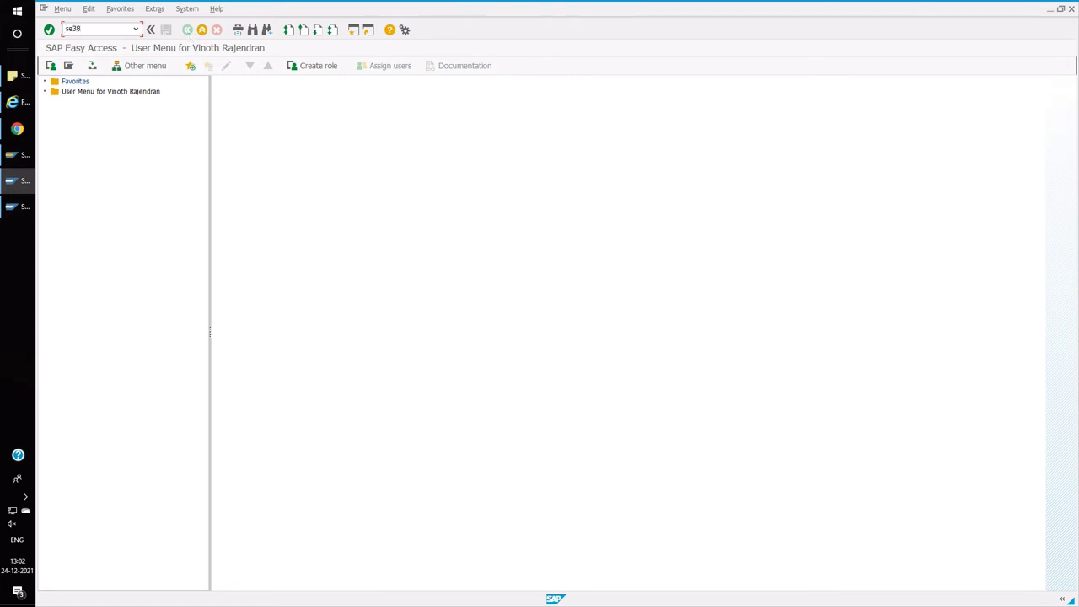
Start transaction se38, display the source code of program COM_HIERARCHY_DELETE_SINGLE and return to the editor's initial screen
key("Return")
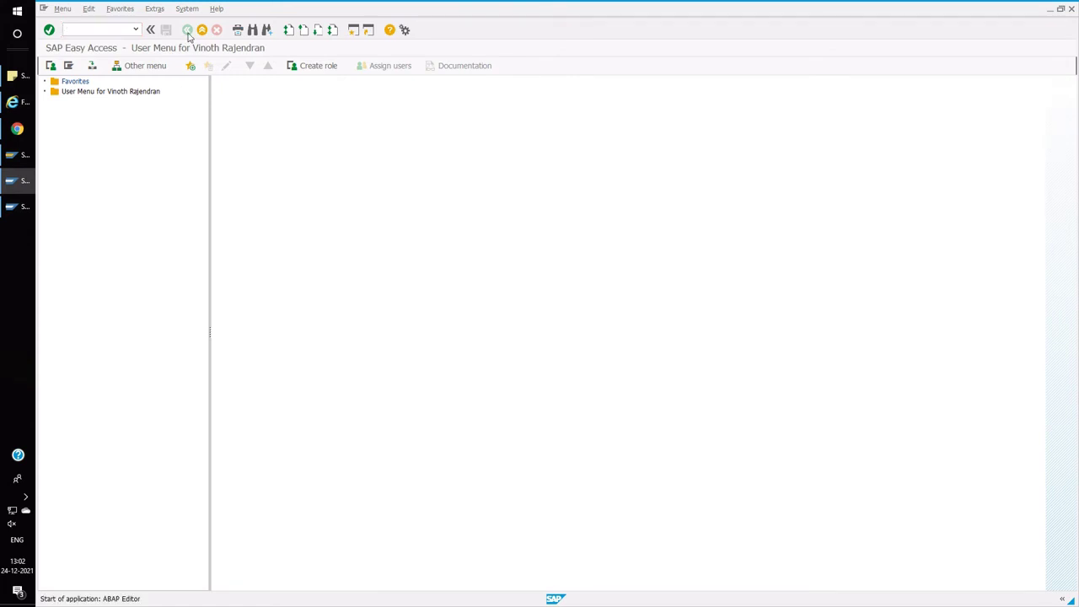
type("com")
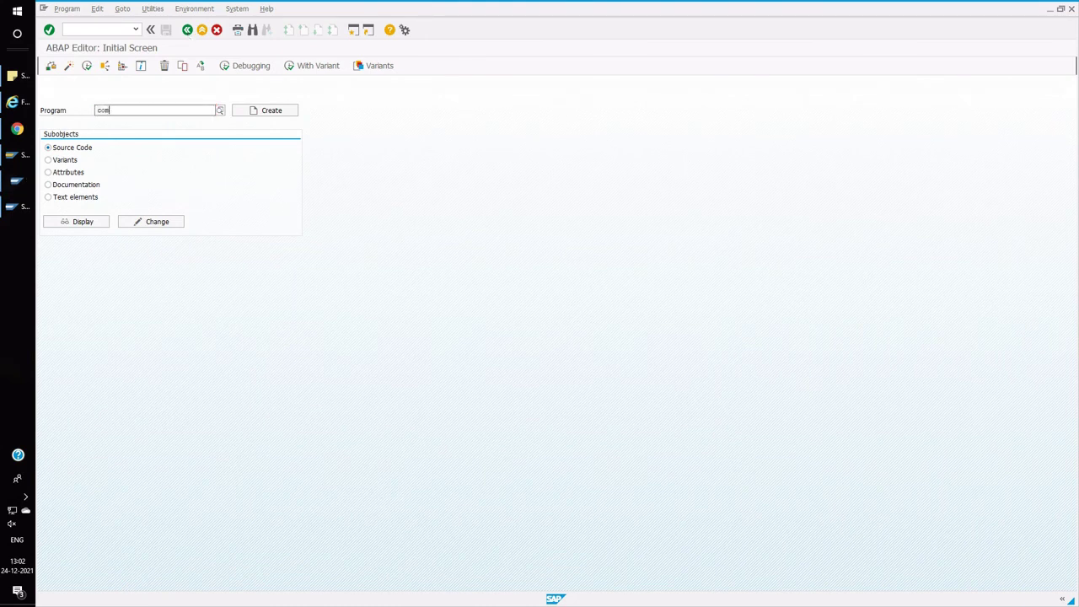
type("_h")
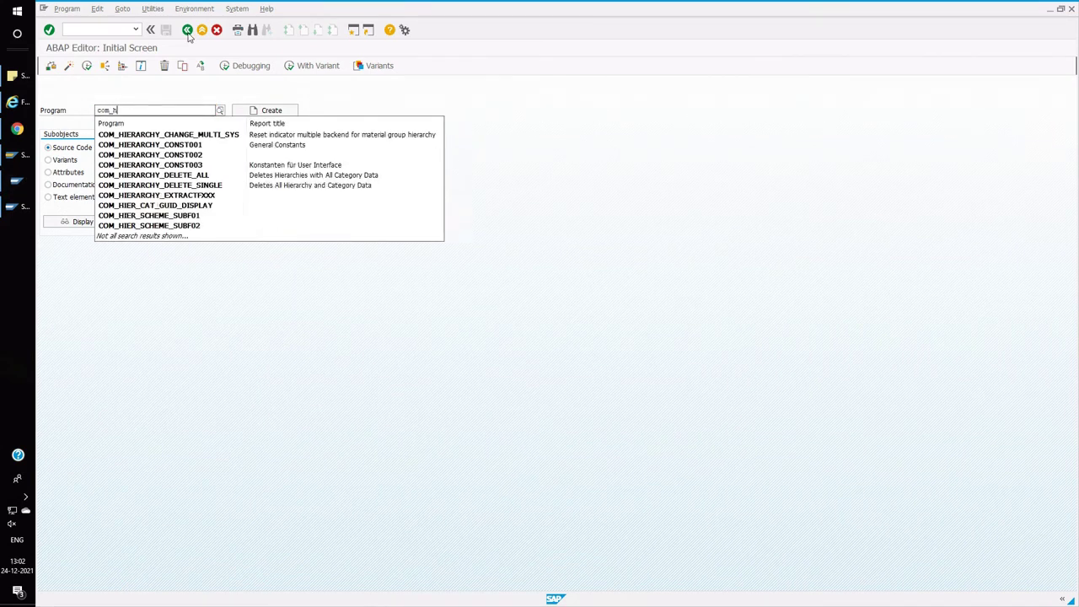
type("i")
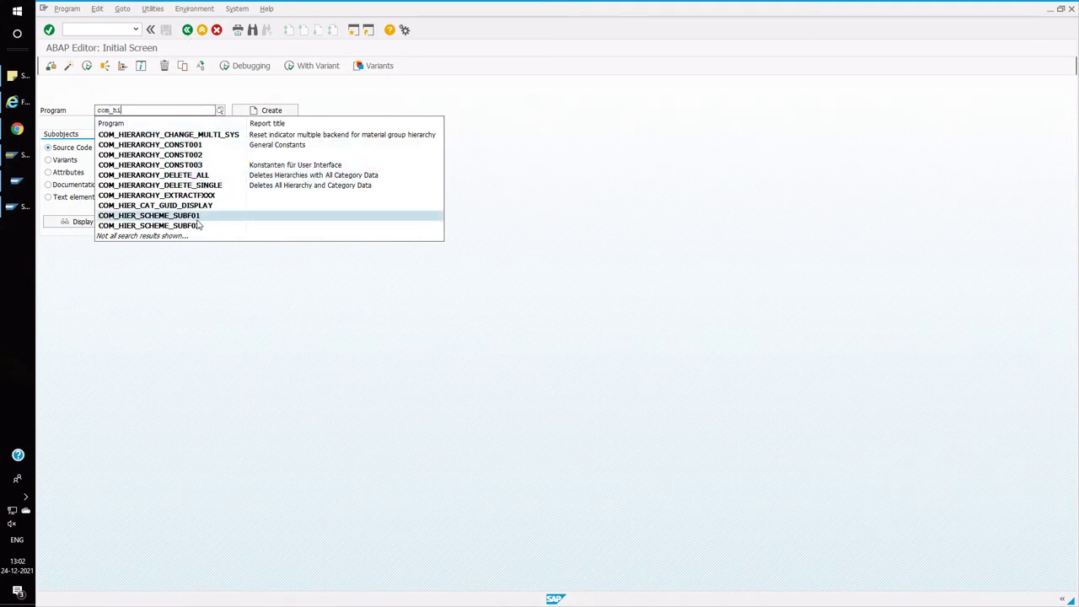
type("erarchy")
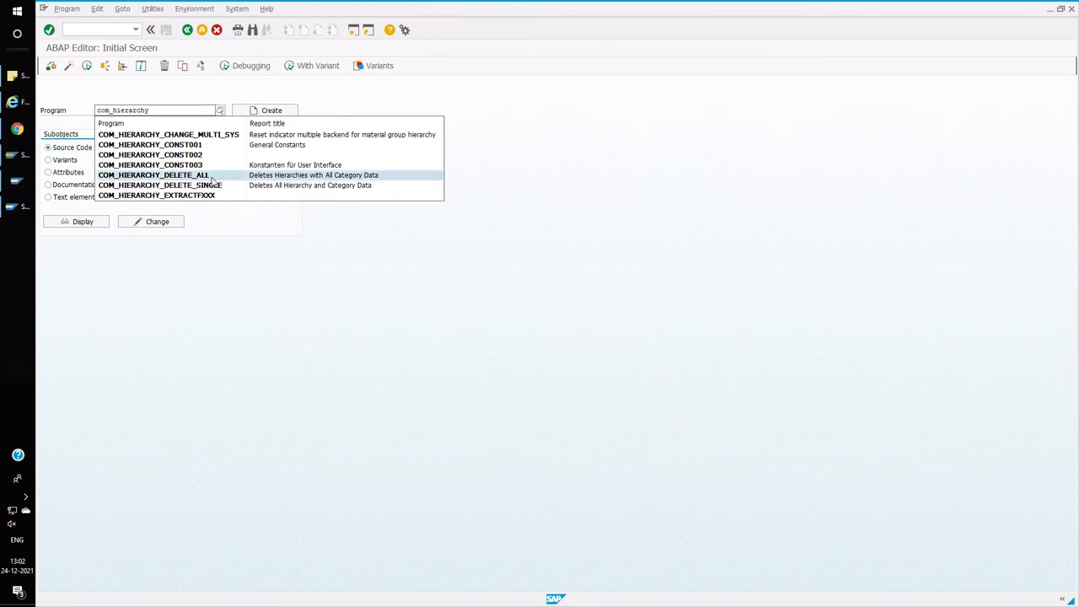
left_click(222, 184)
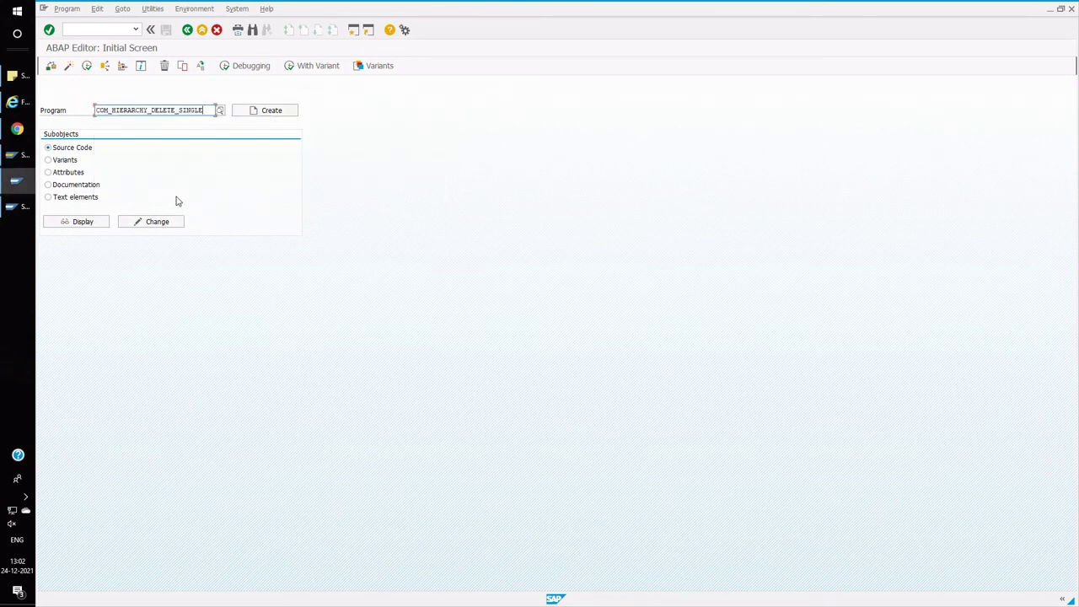
left_click(84, 222)
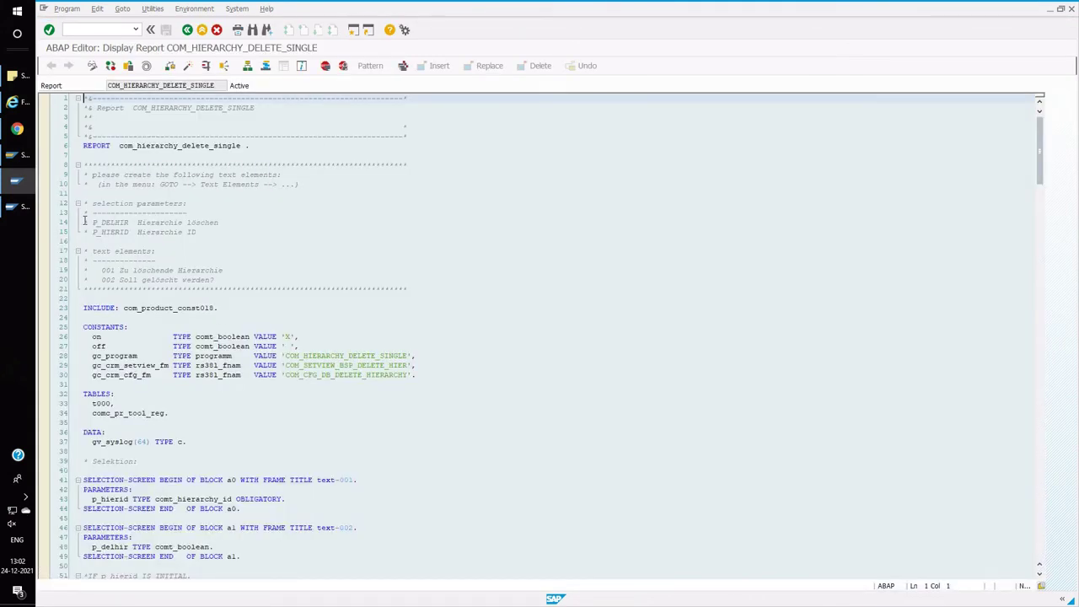
left_click(187, 30)
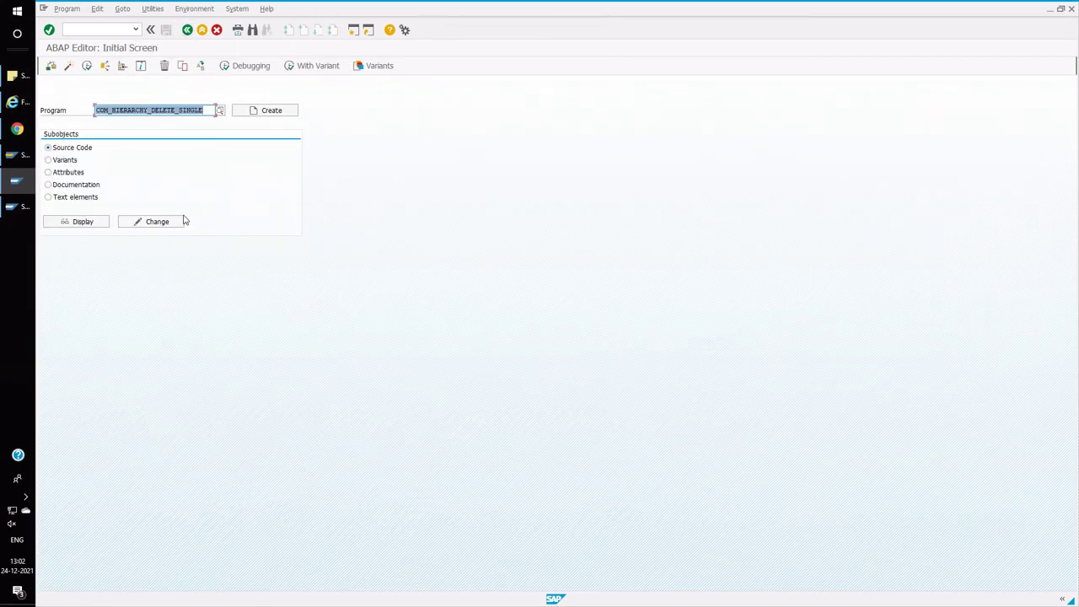
Change the program to COM_HIERARCHY_DELETE_ALL, display its source code and return to the editor's initial screen
left_click(203, 110)
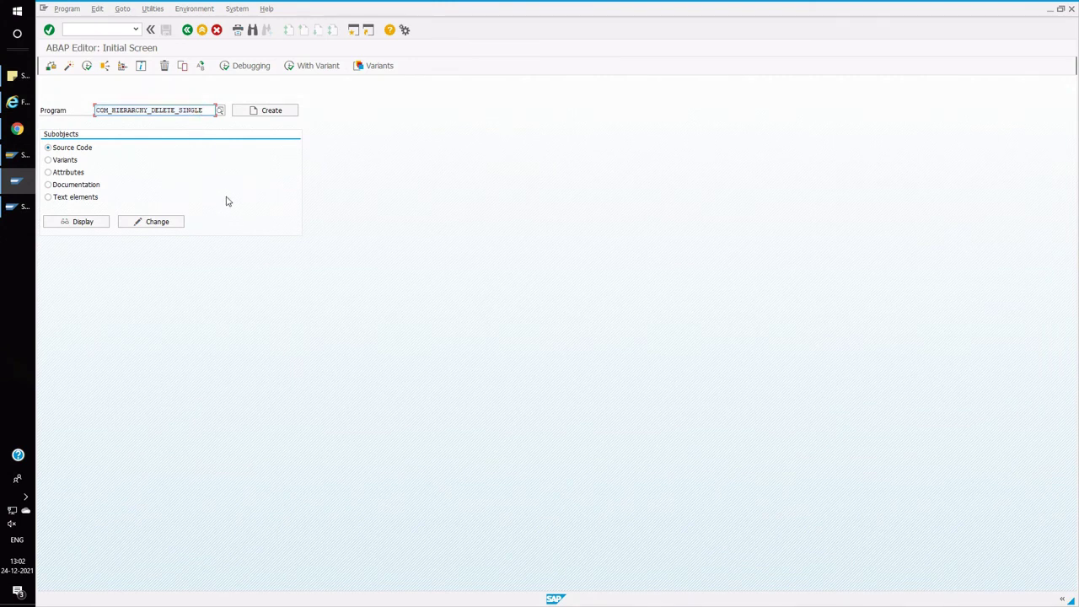
key("BackSpace")
key("BackSpace")
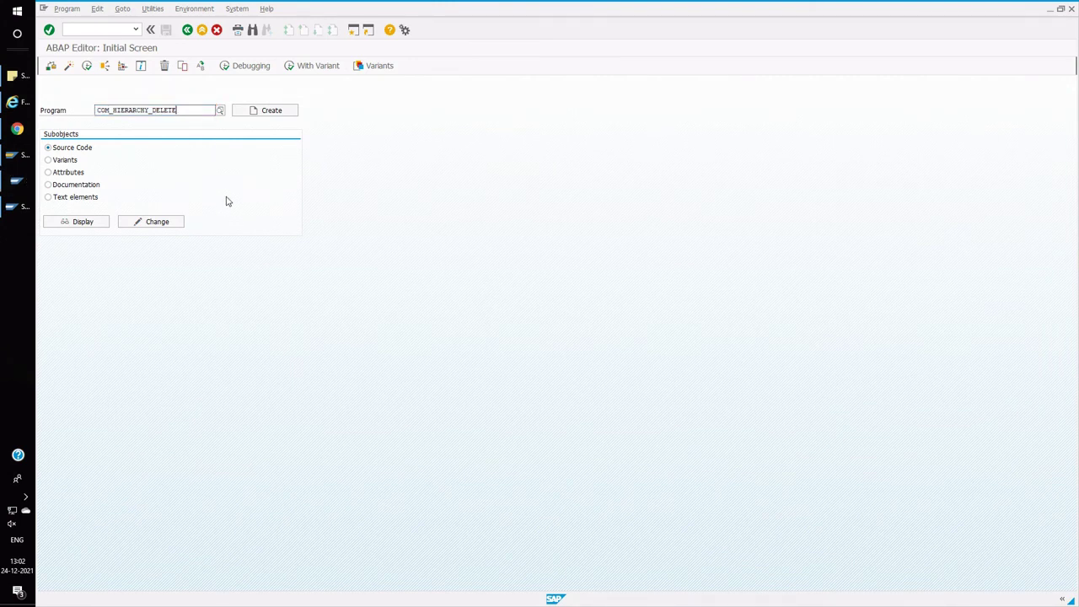
type("_all")
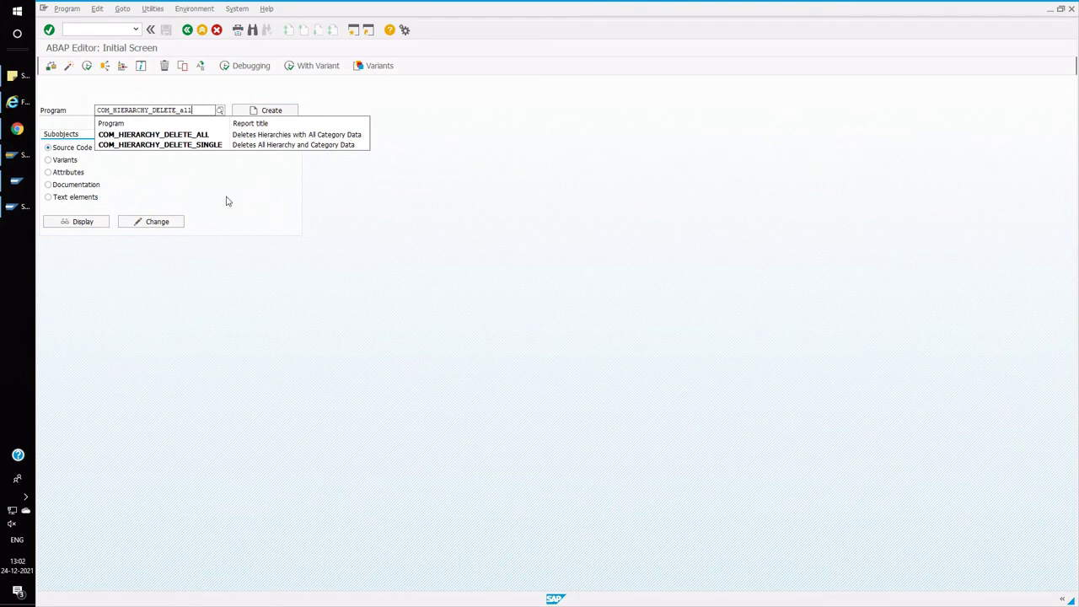
left_click(189, 134)
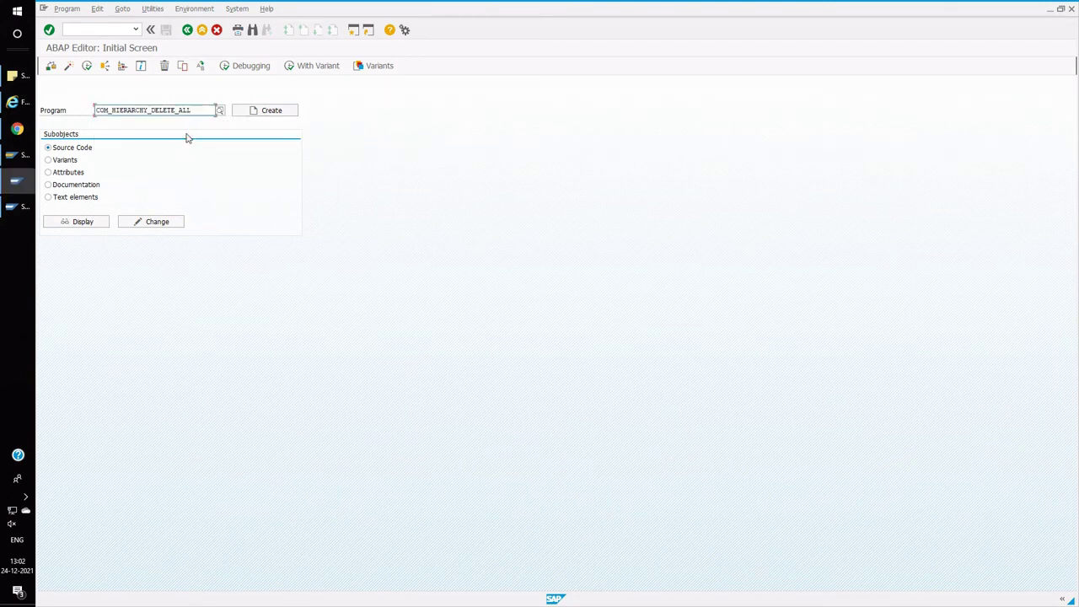
left_click(89, 222)
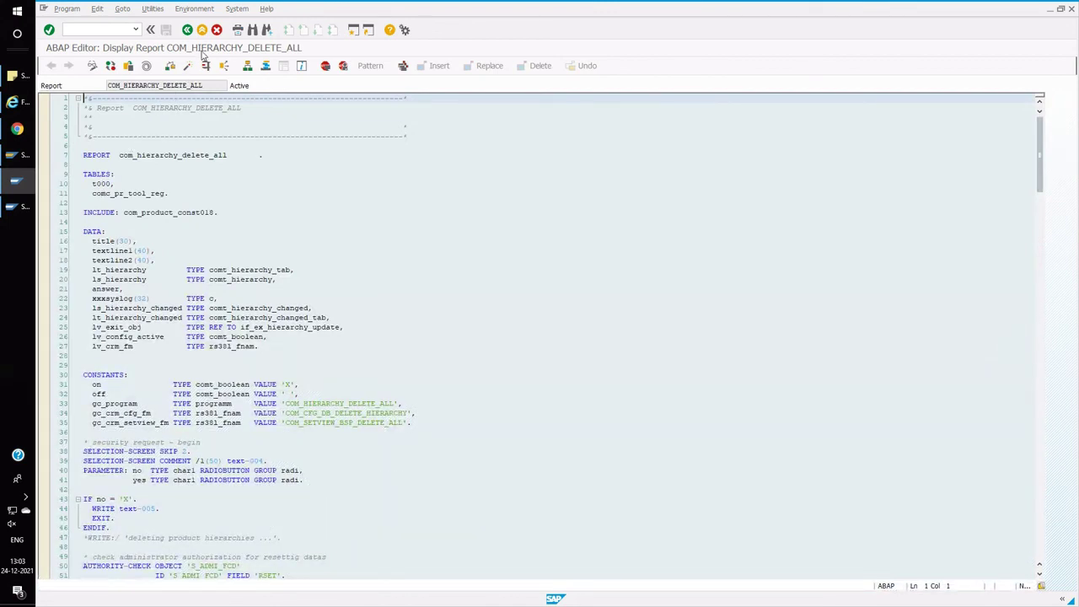
left_click(187, 29)
Change the program name to COM_PRODUCT_DELETE_ALL in the ABAP Editor
left_click(195, 109)
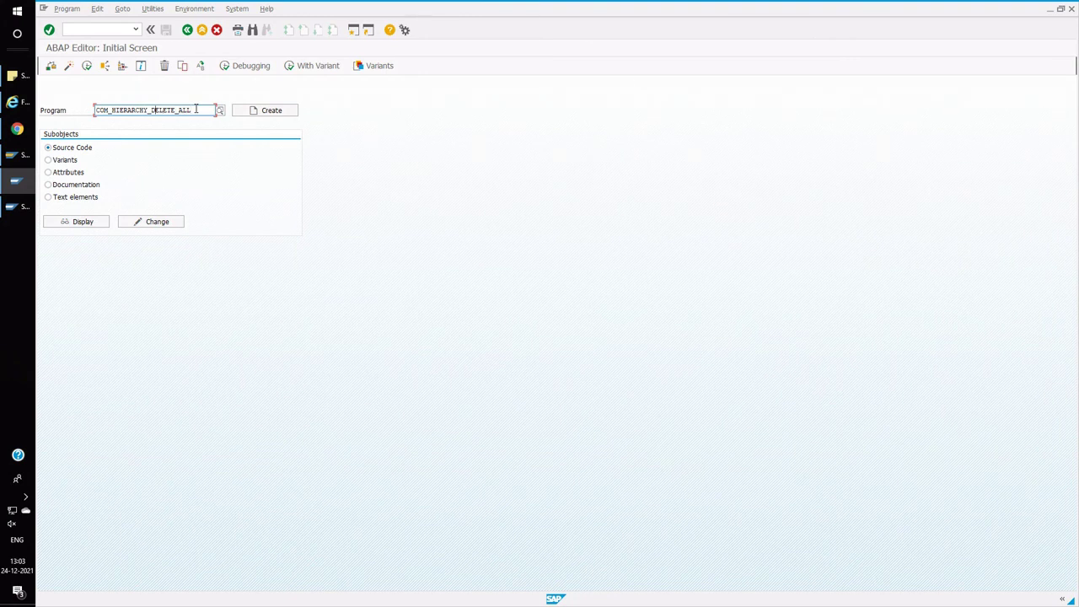
key("BackSpace")
key("BackSpace")
key("BackSpace")
key("BackSpace")
key("BackSpace")
key("BackSpace")
key("BackSpace")
key("BackSpace")
key("BackSpace")
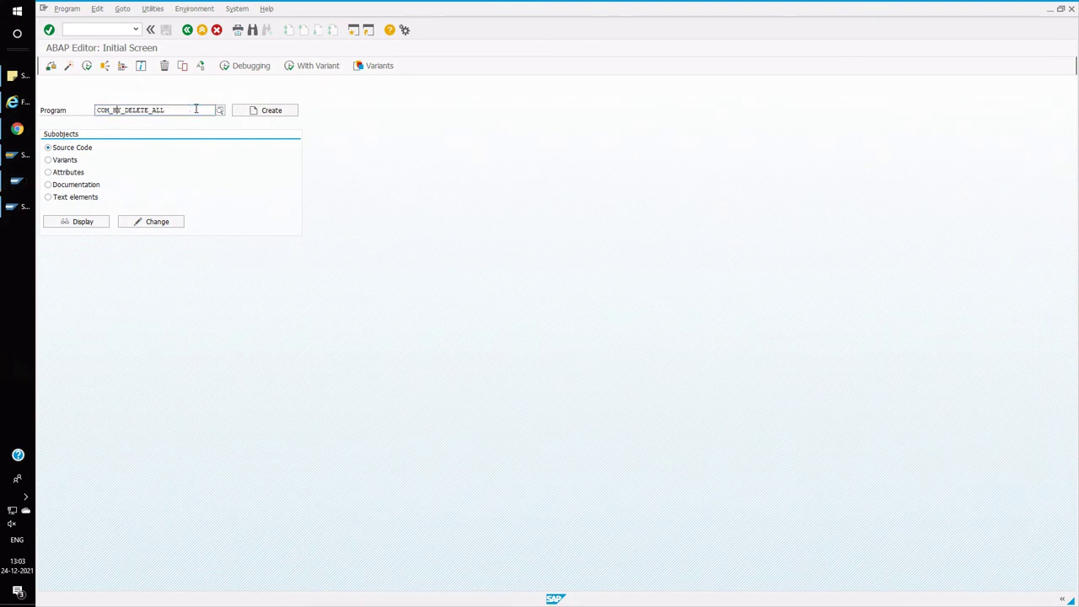
key("BackSpace")
type("product")
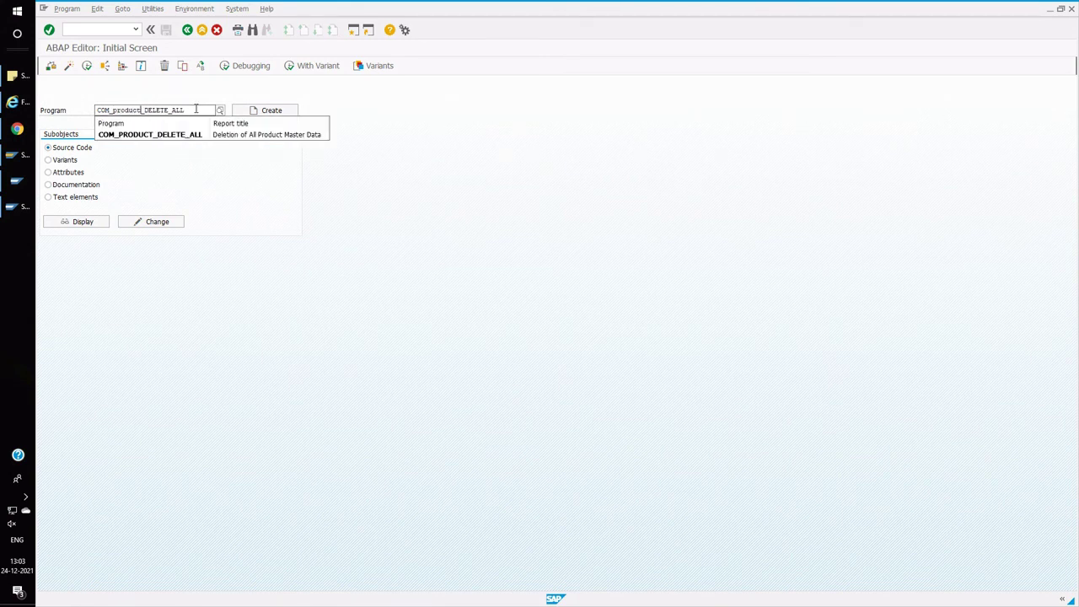
left_click(193, 136)
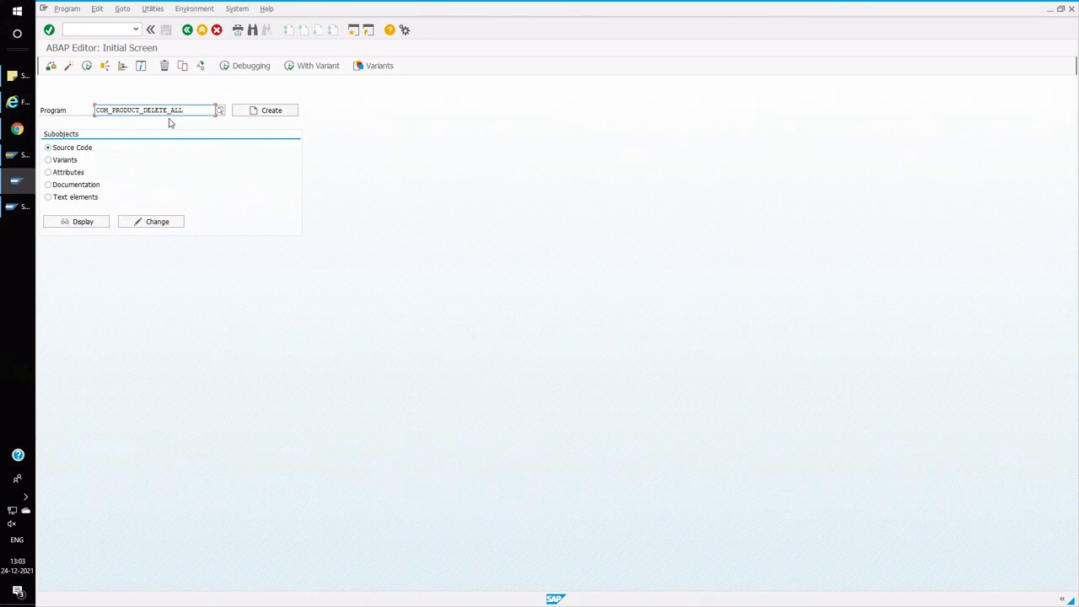
Change the program to COM_PRODUCT_DELETE_SINGLE, execute it to view its selection screen and return to the editor's initial screen without deleting anything
key("BackSpace")
key("BackSpace")
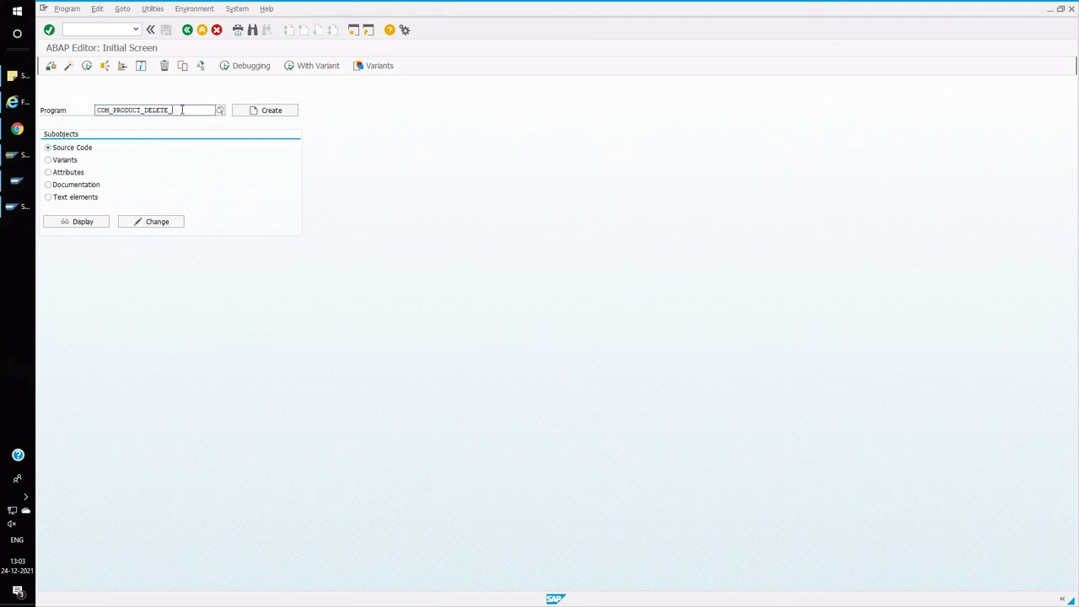
type("single")
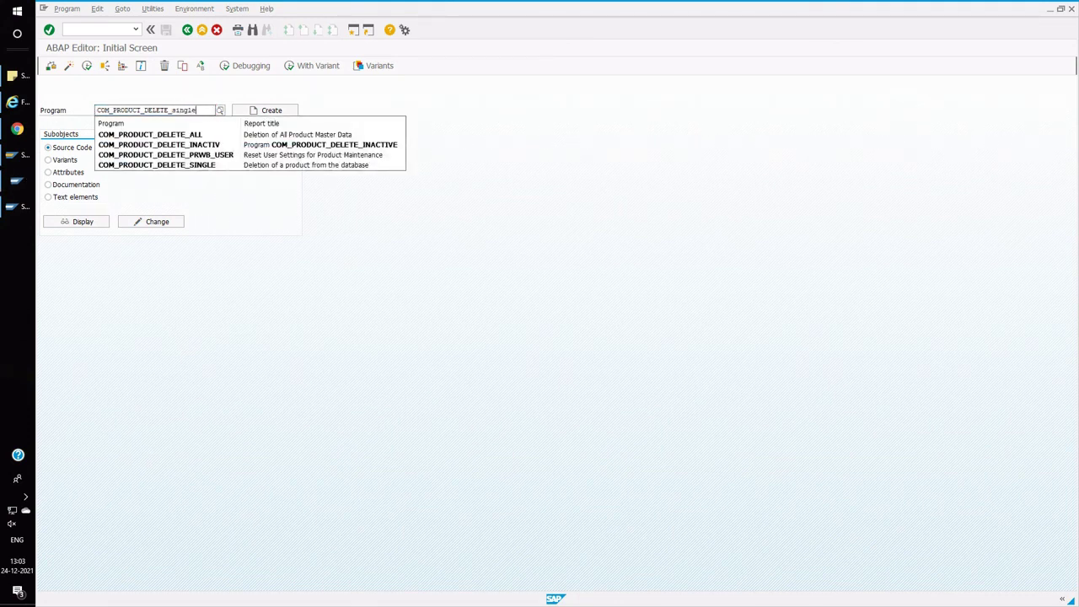
left_click(177, 135)
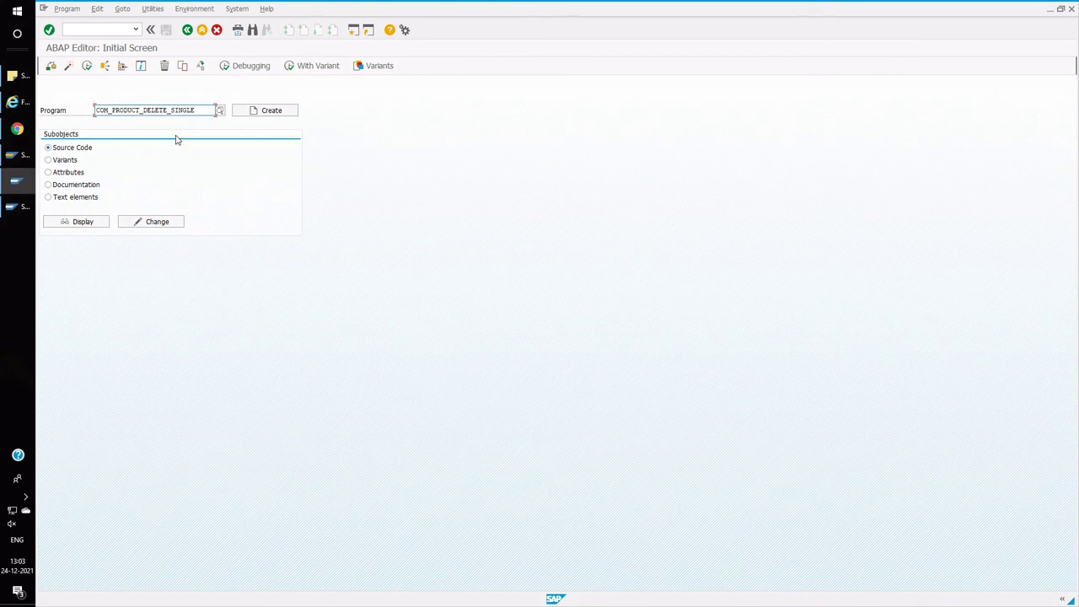
left_click(86, 65)
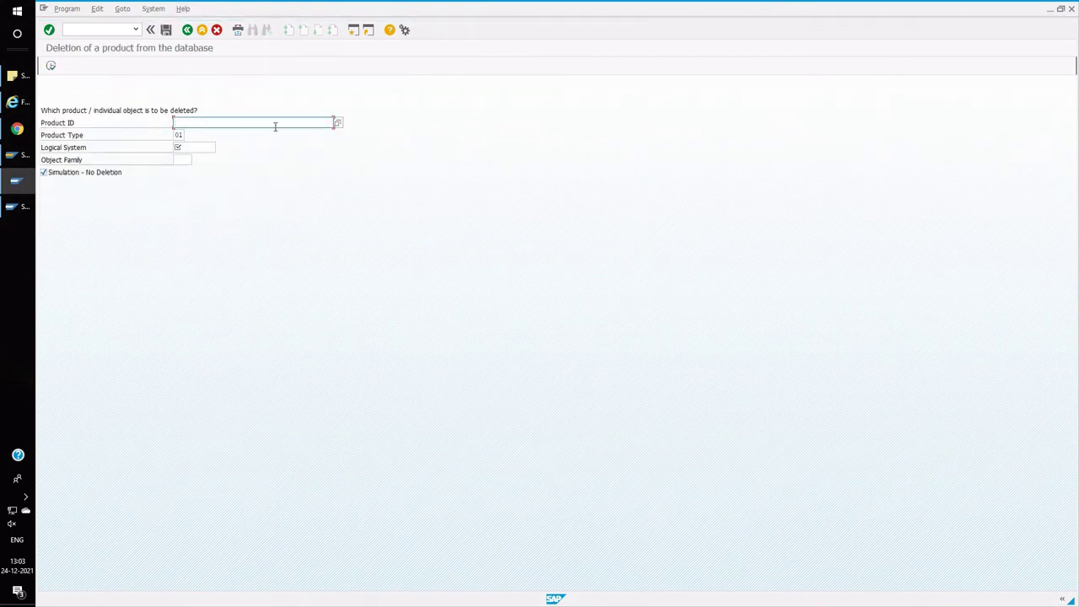
left_click(177, 146)
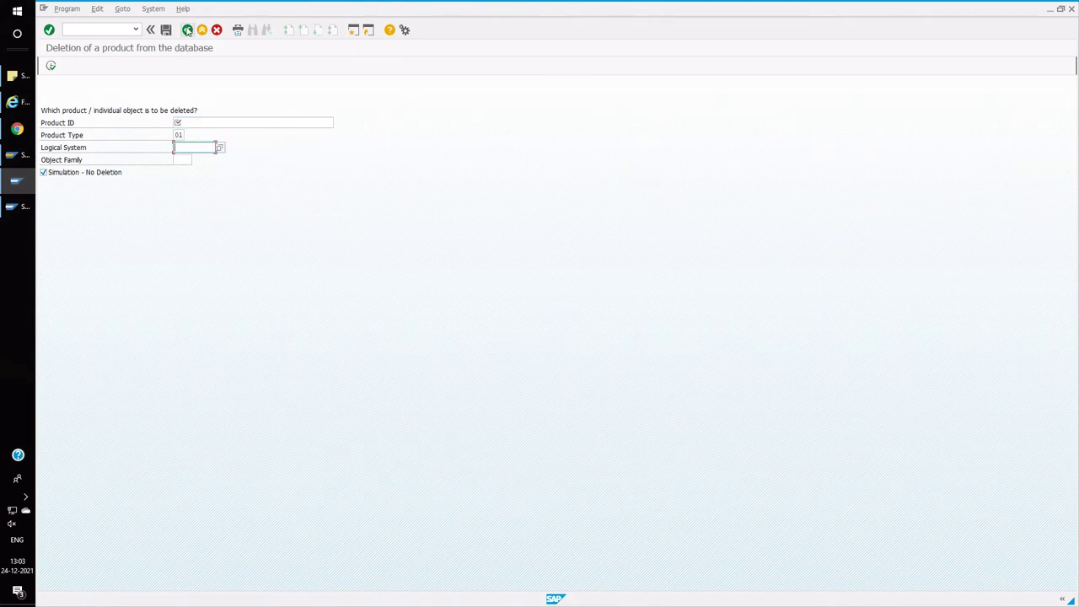
left_click(187, 29)
Change the program to COM_PRODUCT_DELETE_ALL, execute it to view its selection screen and leave the ABAP Editor without running the deletion
left_click(200, 113)
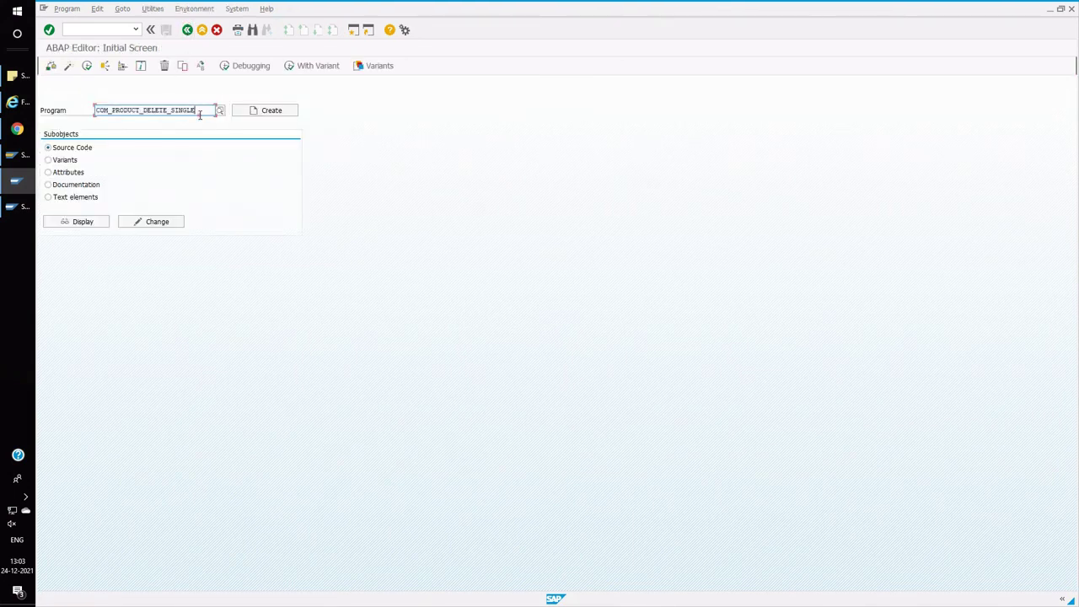
key("BackSpace")
key("BackSpace")
key("BackSpace")
type("all")
key("F8")
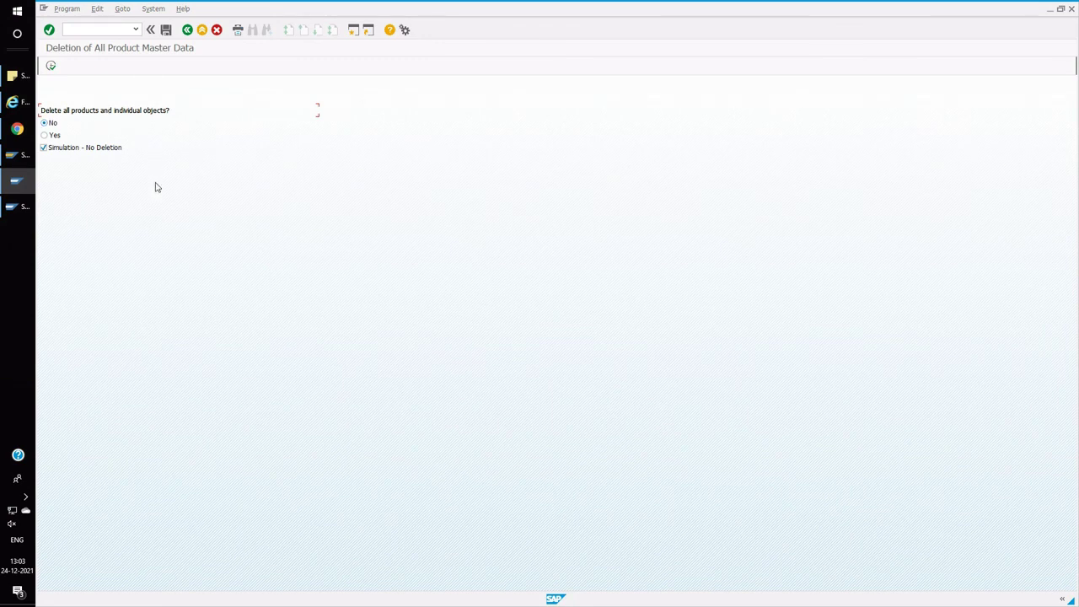
left_click(187, 30)
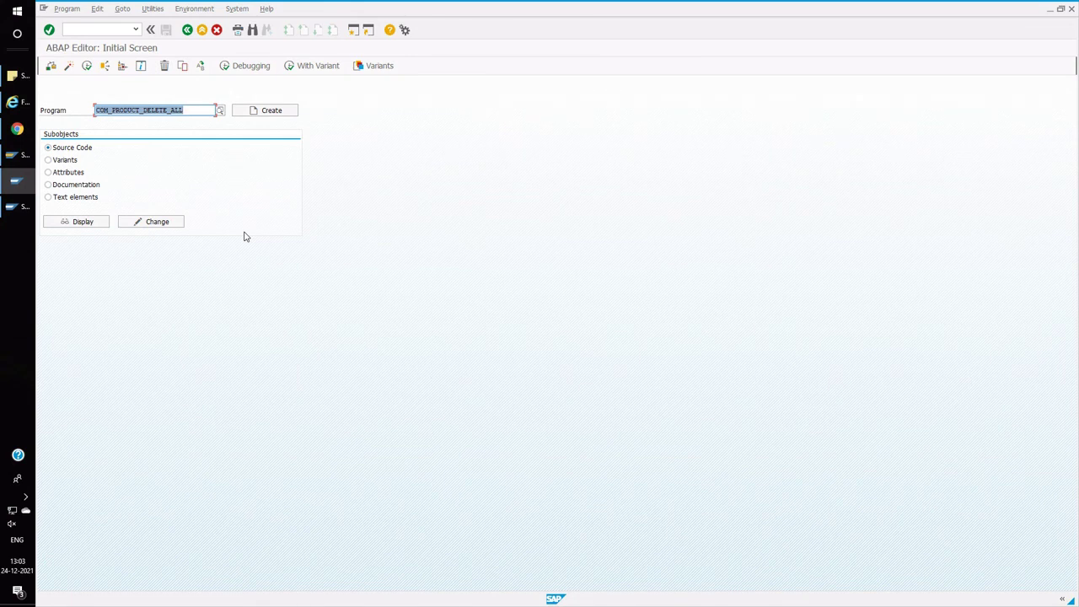
left_click(188, 34)
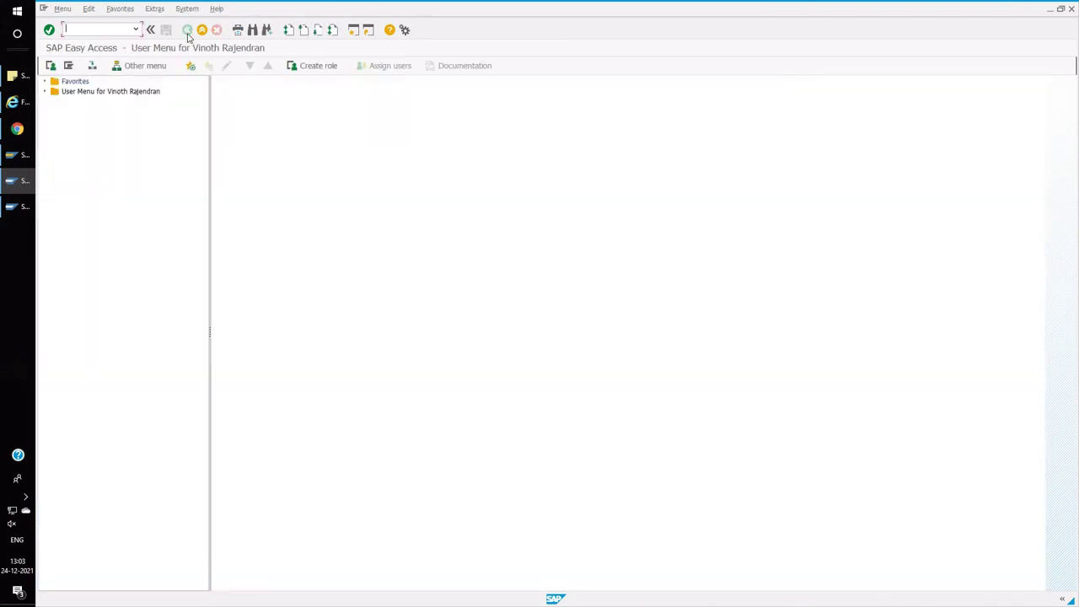
Start transaction smw01 and select PRODUCT_MAT as the BDoc type from the value help
type("smw01")
key("Return")
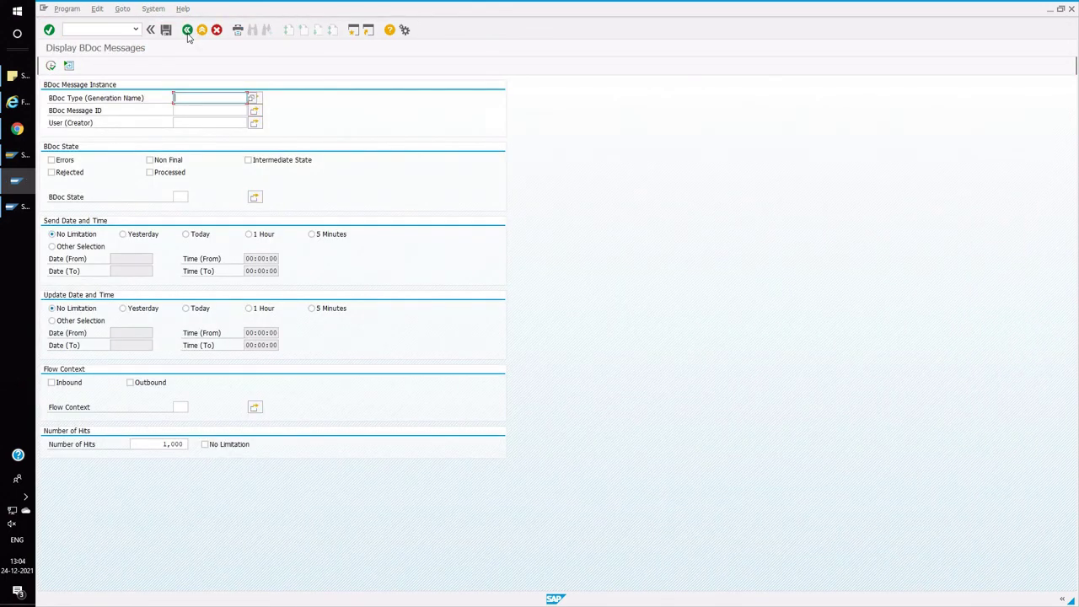
left_click(253, 99)
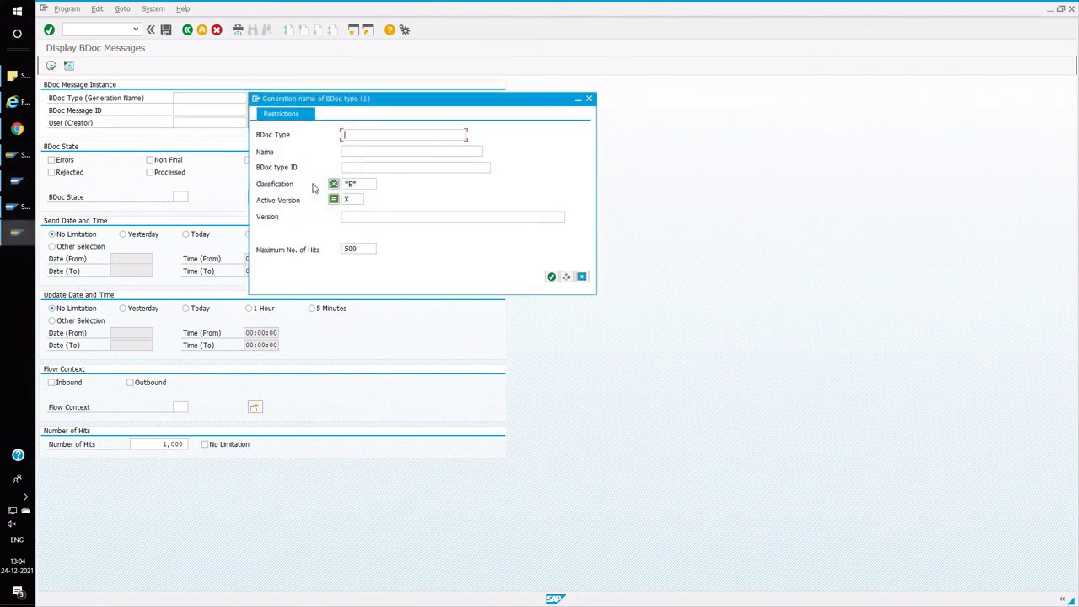
key("Return")
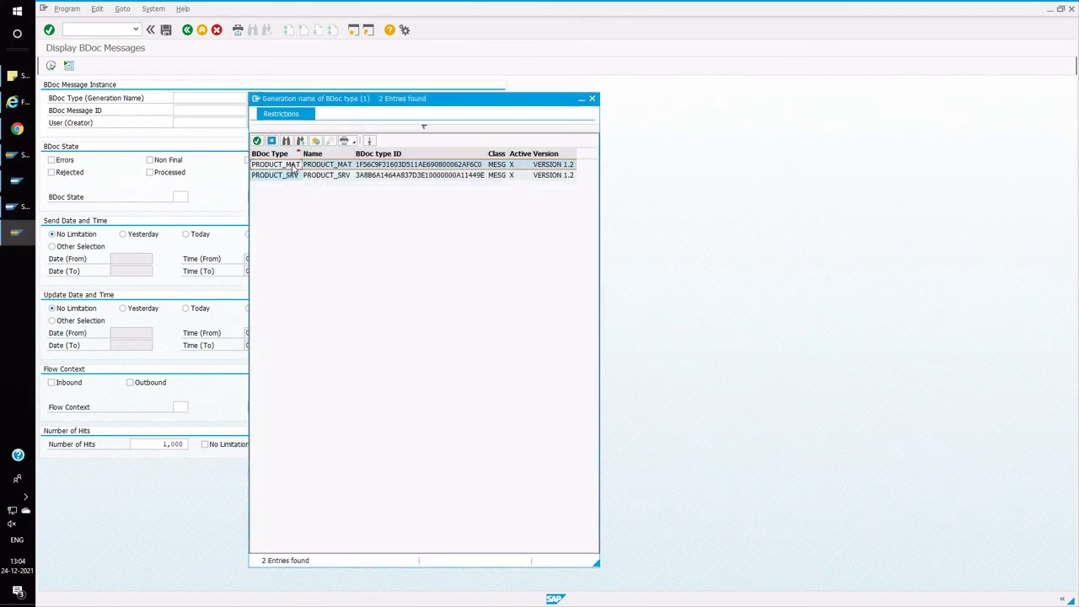
double_click(292, 165)
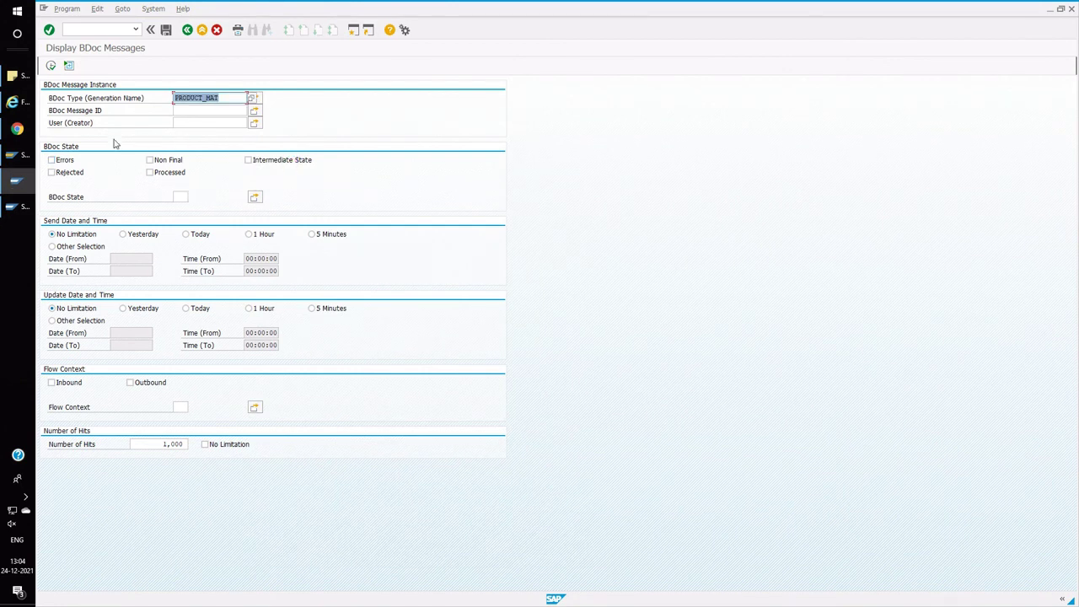
Display the PRODUCT_MAT BDoc messages, review their states and queue names, and return to the selection screen
left_click(51, 64)
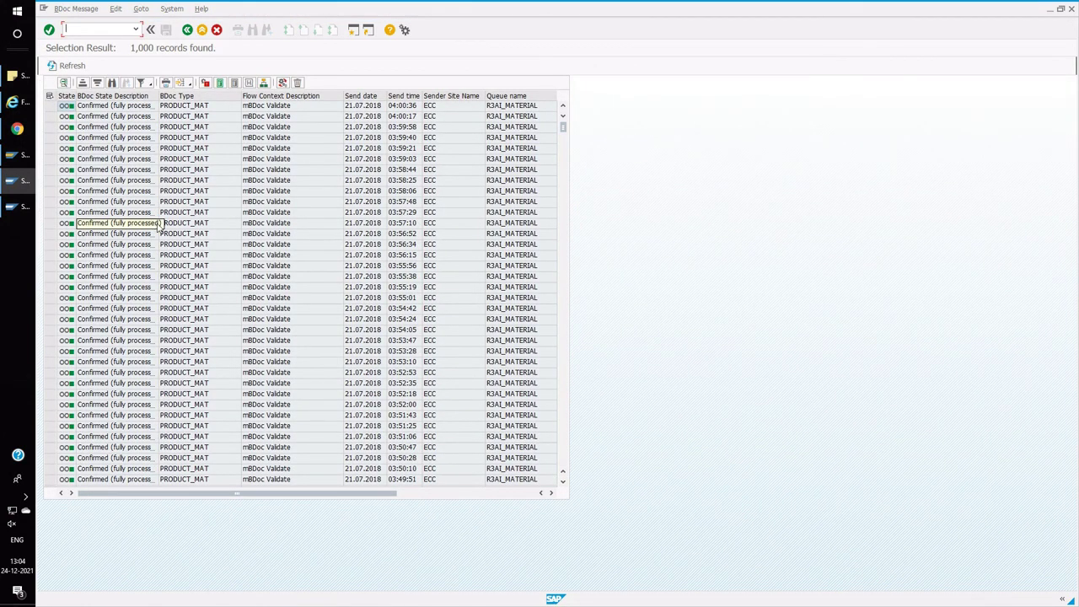
scroll(320, 130, "down", 6)
scroll(320, 130, "down", 5)
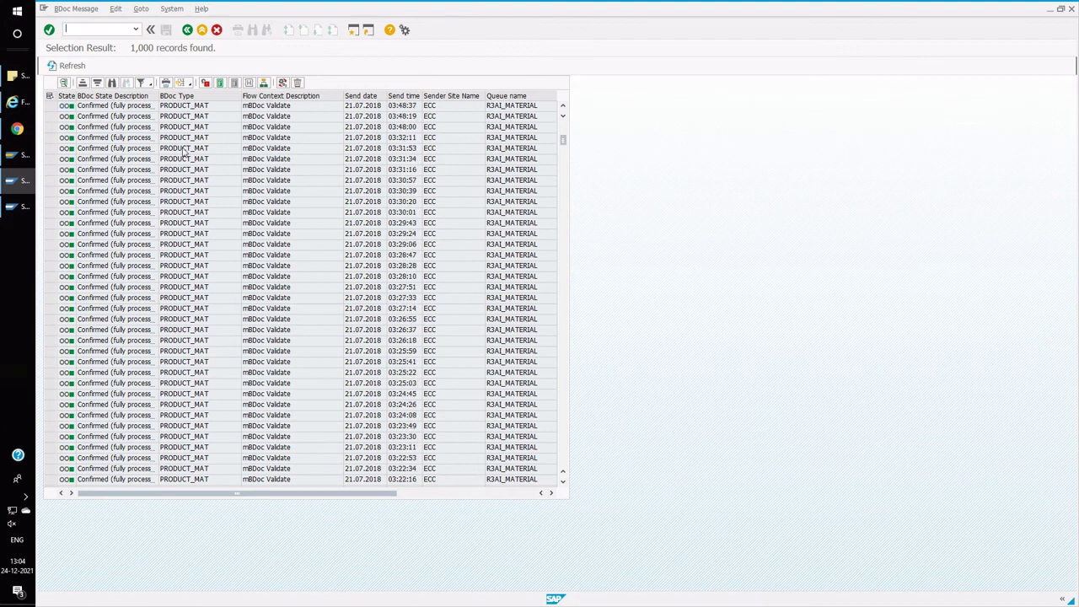
scroll(156, 370, "down", 5)
scroll(156, 370, "down", 5)
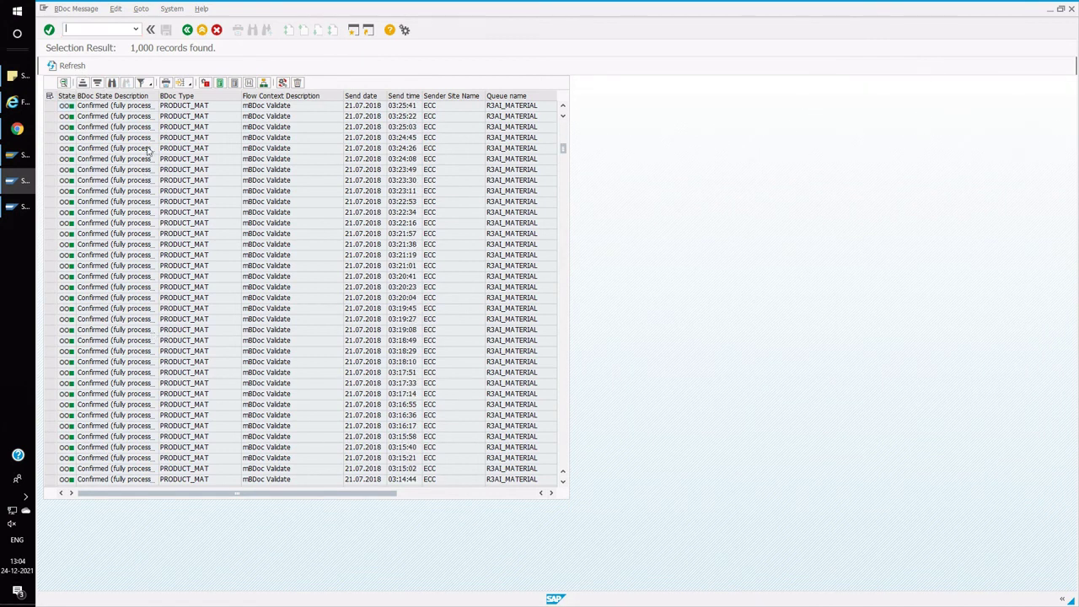
left_click(187, 30)
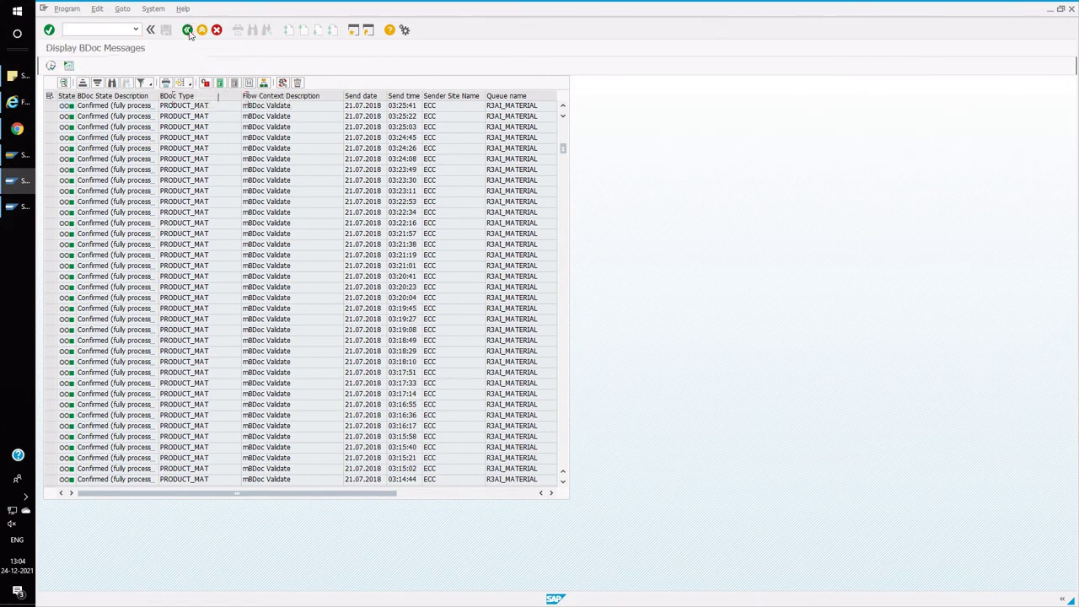
Search for PRODUCT_MAT BDoc messages in the Errors state, and clear that state restriction
left_click(51, 159)
left_click(50, 65)
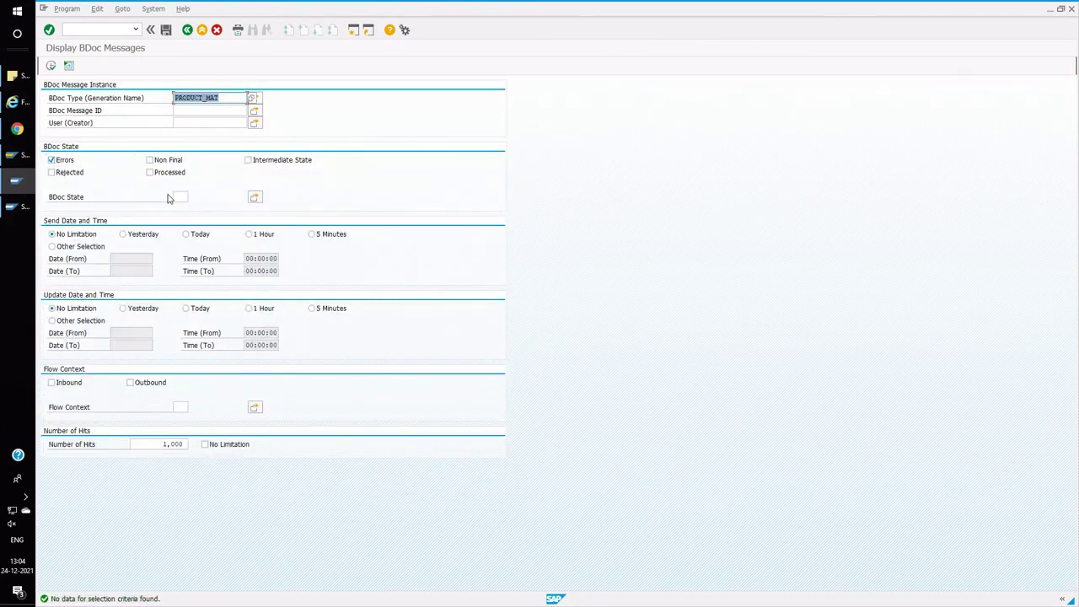
left_click(52, 160)
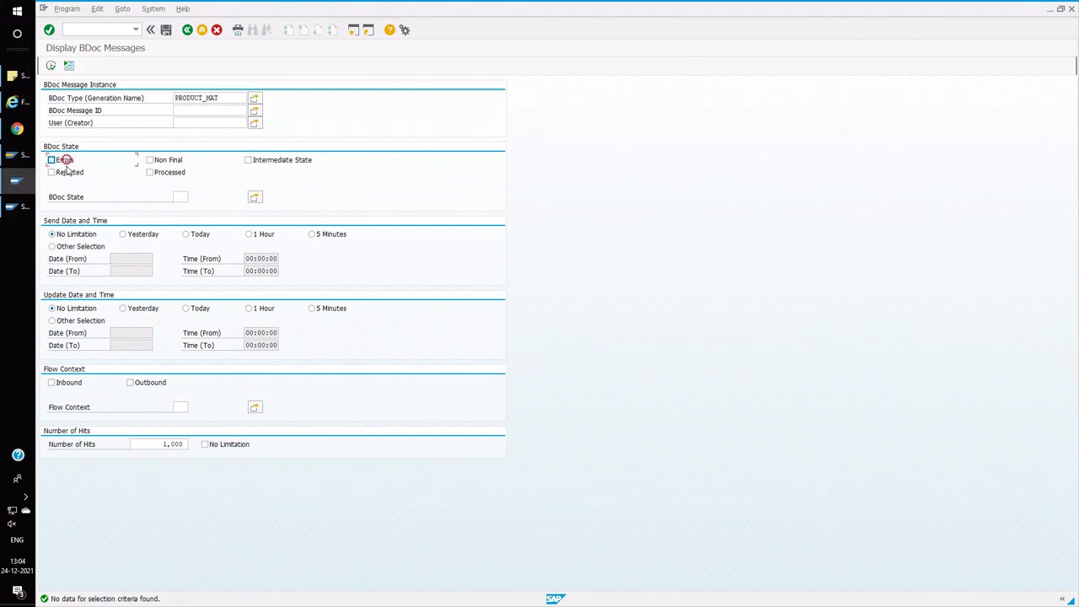
Search for PRODUCT_MAT BDoc messages in the Rejected state, clear the restriction and leave the BDoc message display
left_click(67, 173)
left_click(50, 65)
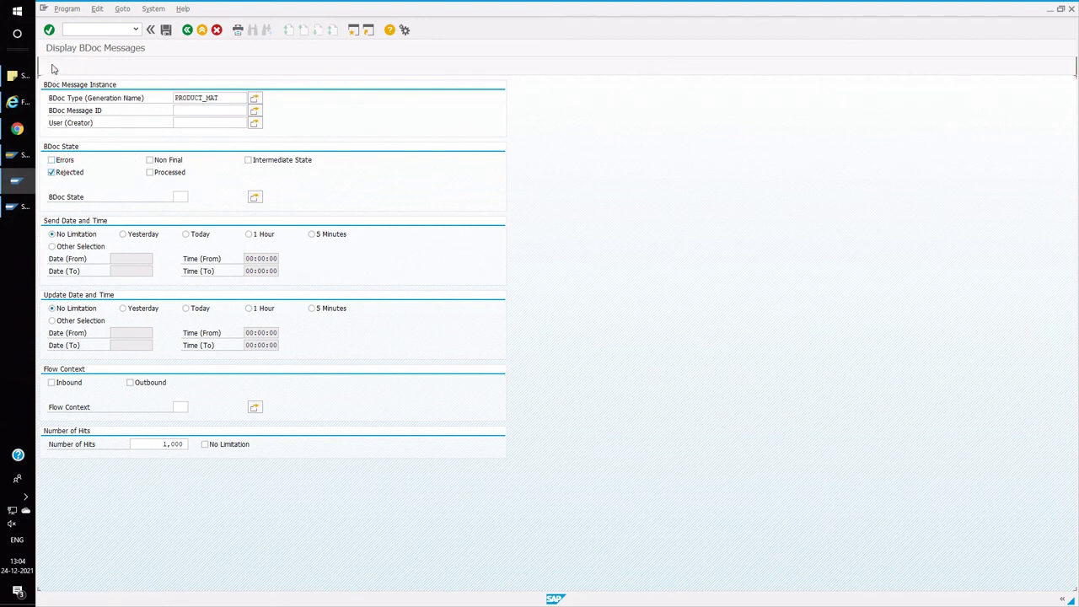
left_click(51, 172)
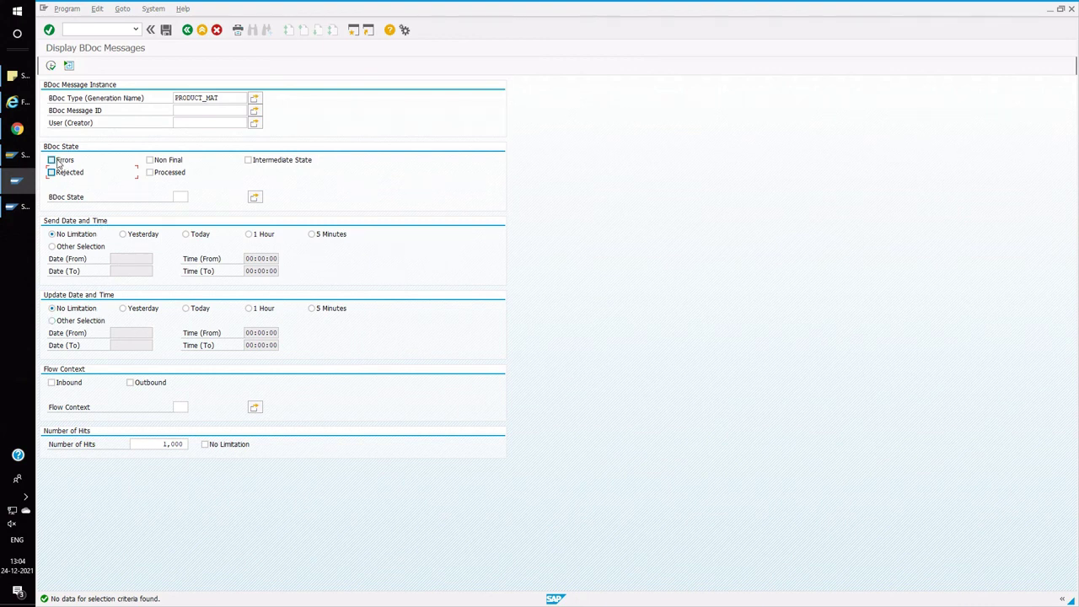
left_click(186, 33)
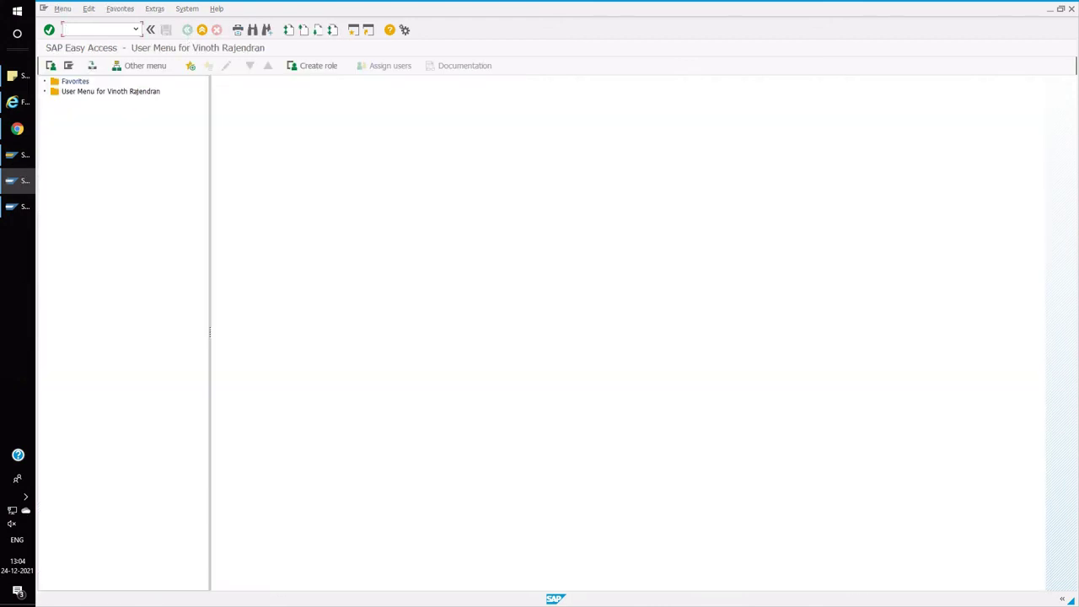